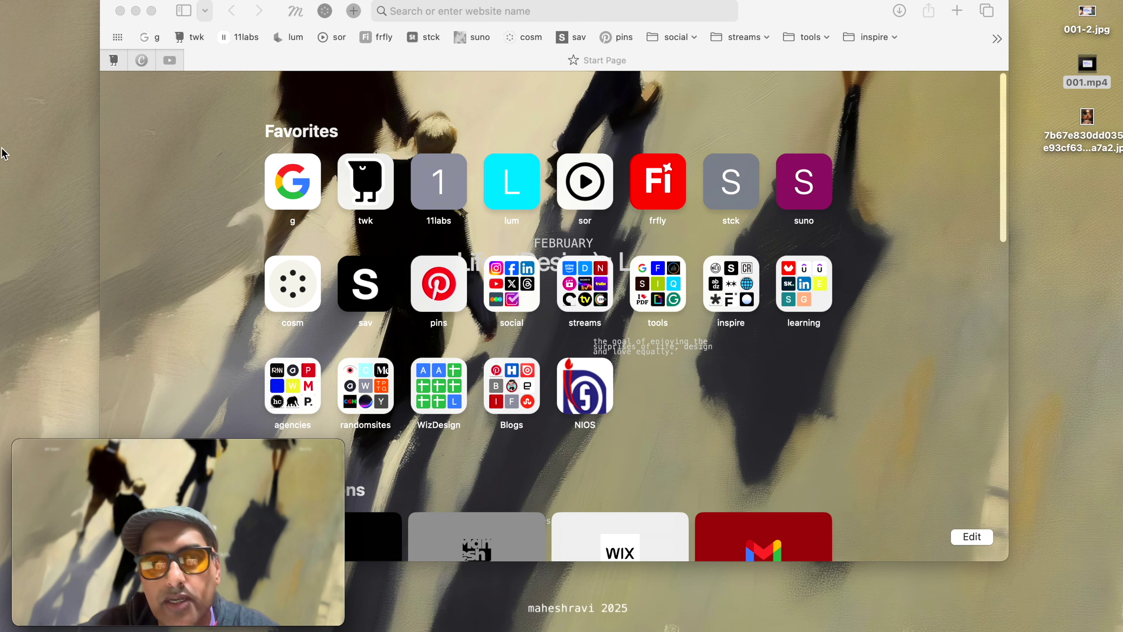
# Start a new blank note from the Notes icon in the Dock
pyautogui.moveTo(2, 241)
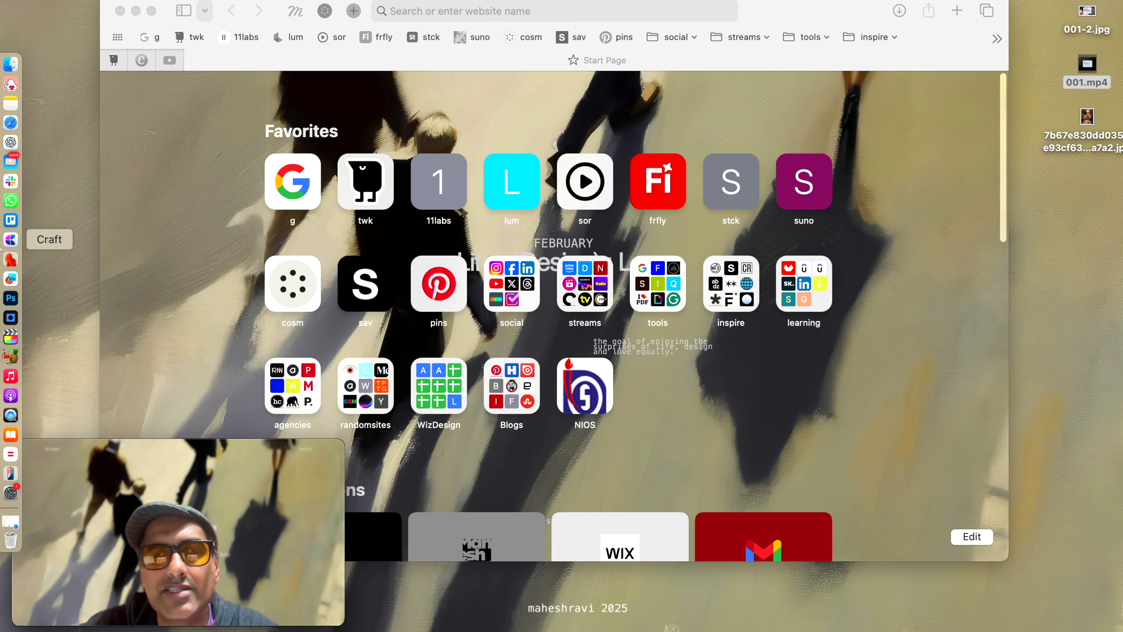
pyautogui.rightClick(16, 110)
pyautogui.click(56, 116)
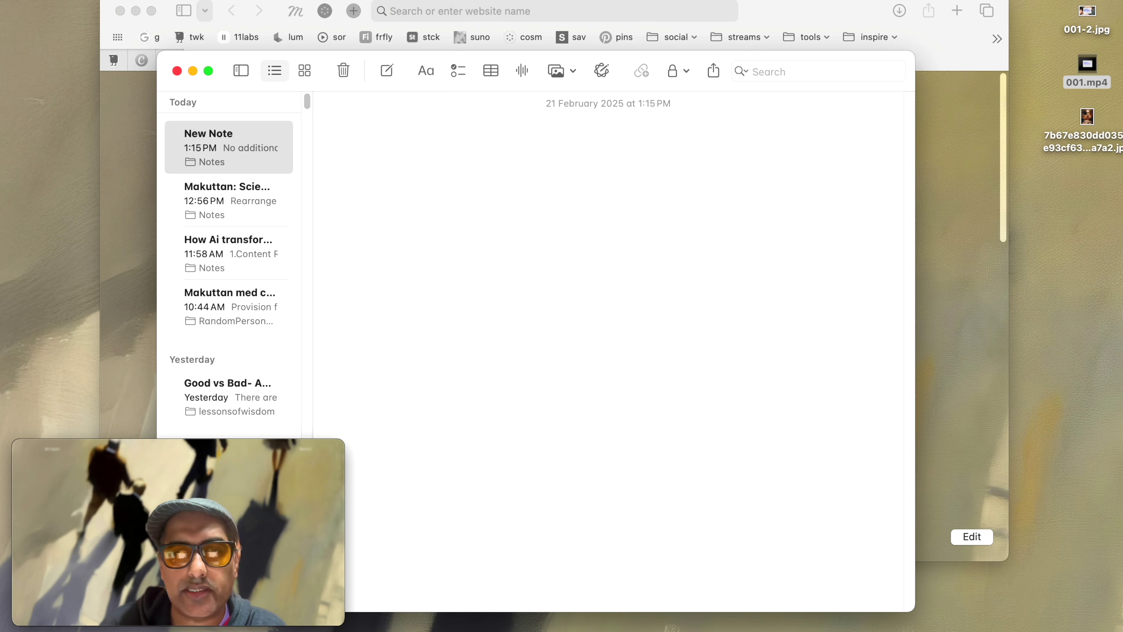
# Proofread the first paragraph of the Good vs Bad- Article note with Writing Tools
pyautogui.scroll(-5, 212, 315)
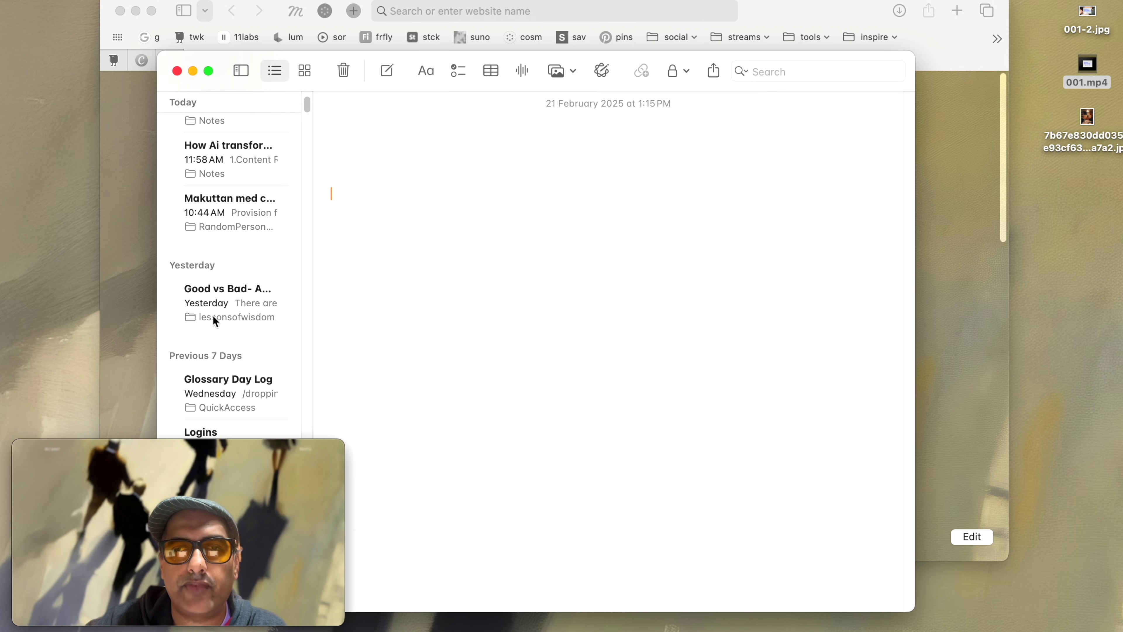
pyautogui.click(209, 233)
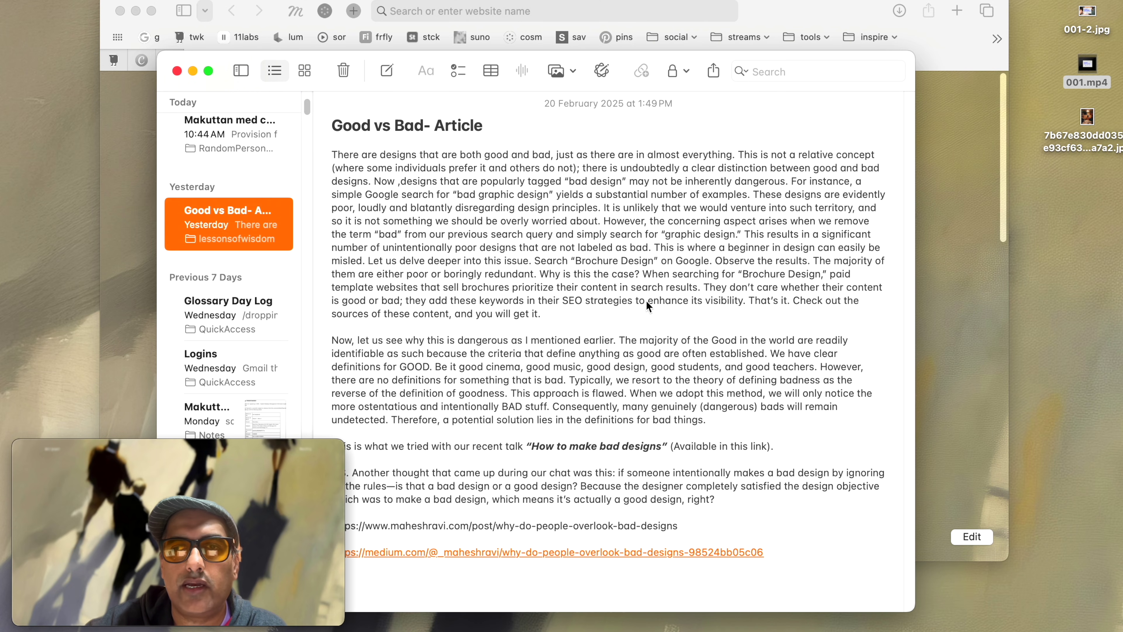
pyautogui.click(609, 317)
pyautogui.moveTo(582, 322); pyautogui.dragTo(311, 156)
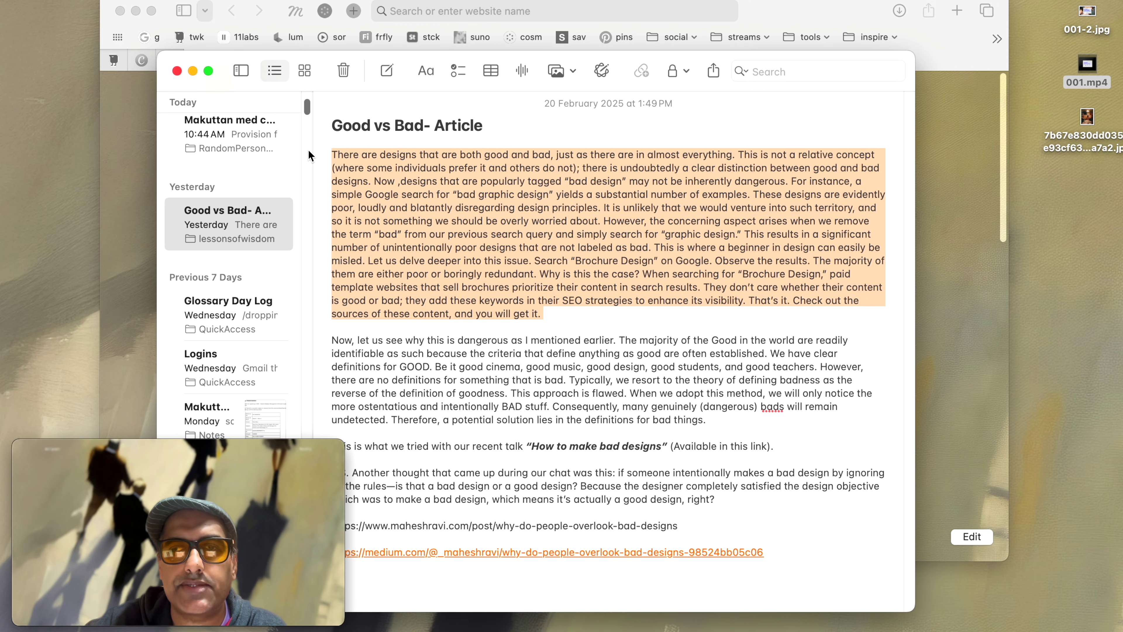
pyautogui.rightClick(413, 190)
pyautogui.moveTo(483, 422)
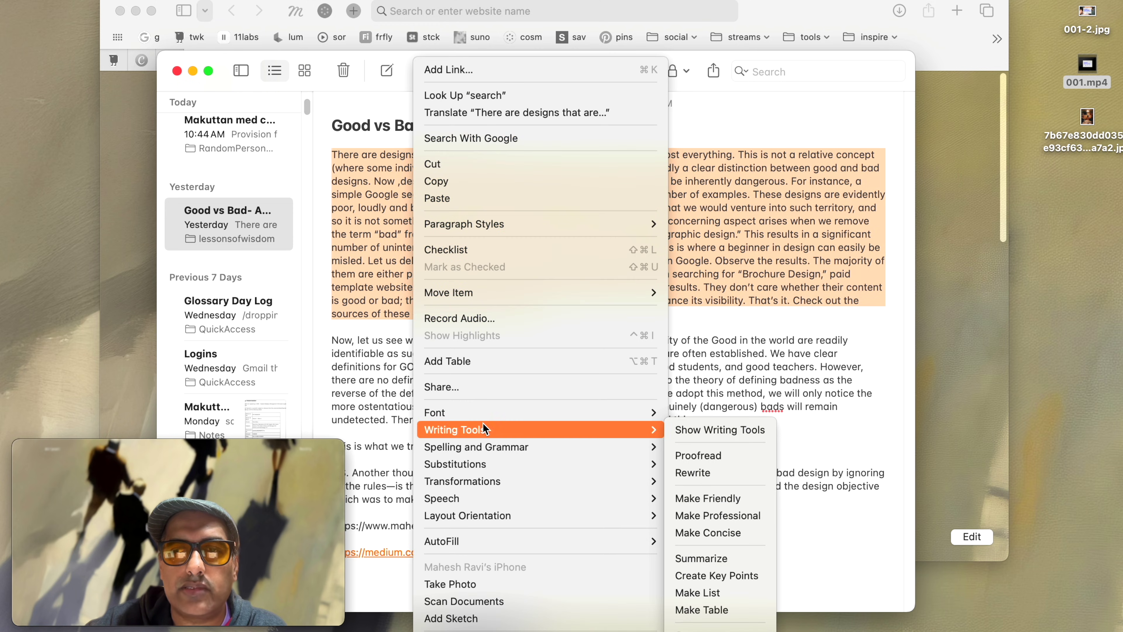
pyautogui.click(695, 461)
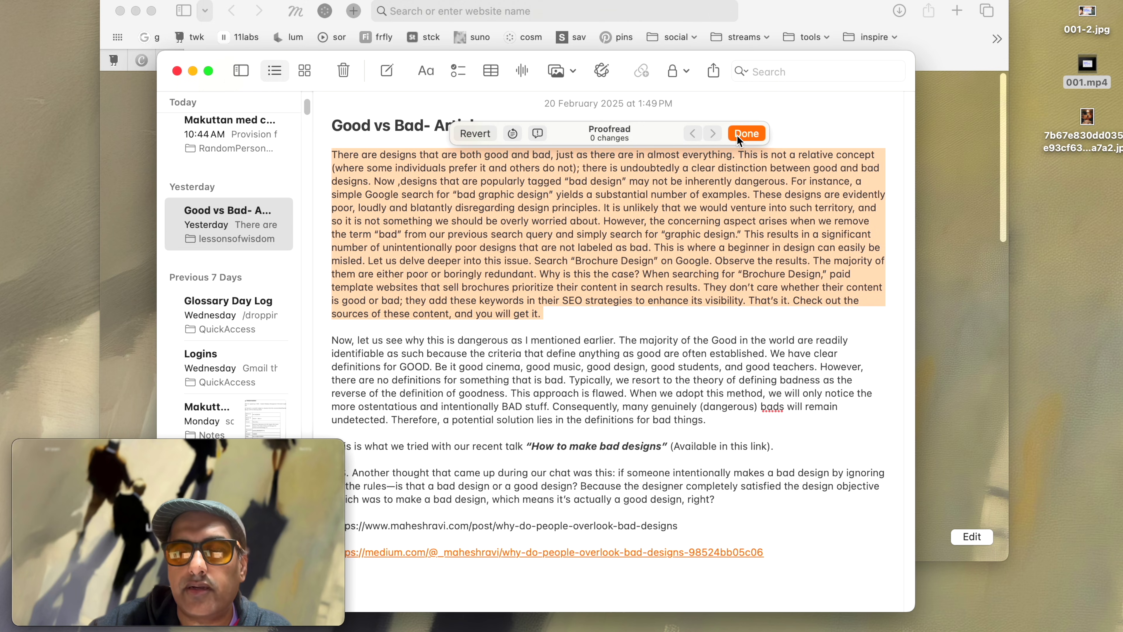
# Accept the proofread, then replace the first paragraph with three Create Key Points bullets
pyautogui.click(746, 134)
pyautogui.rightClick(589, 216)
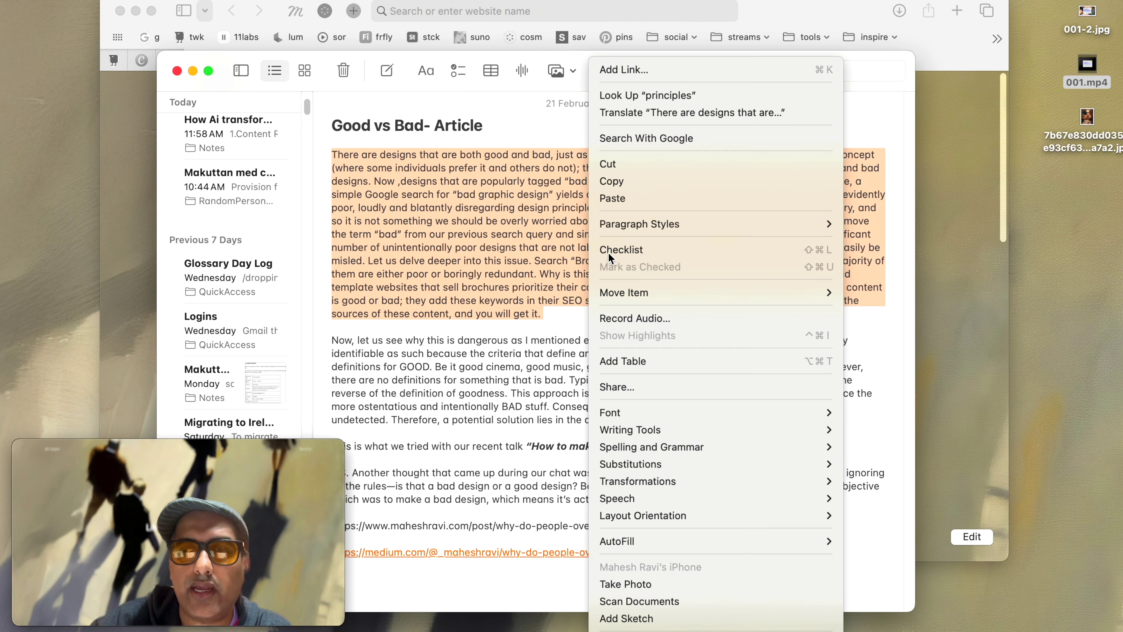
pyautogui.moveTo(638, 425)
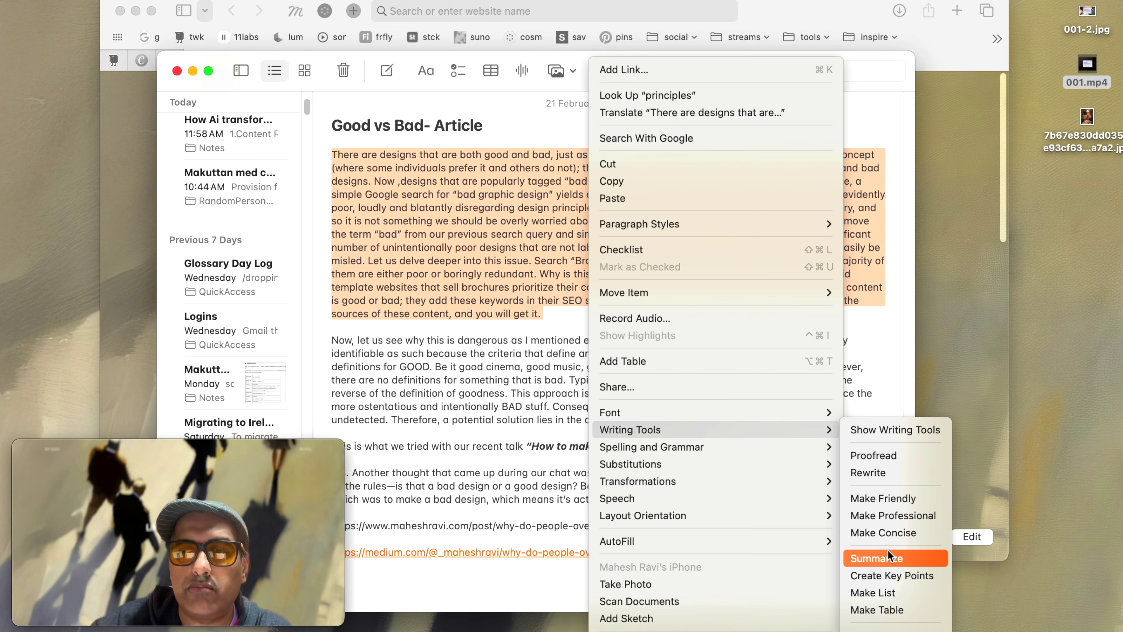
pyautogui.click(879, 578)
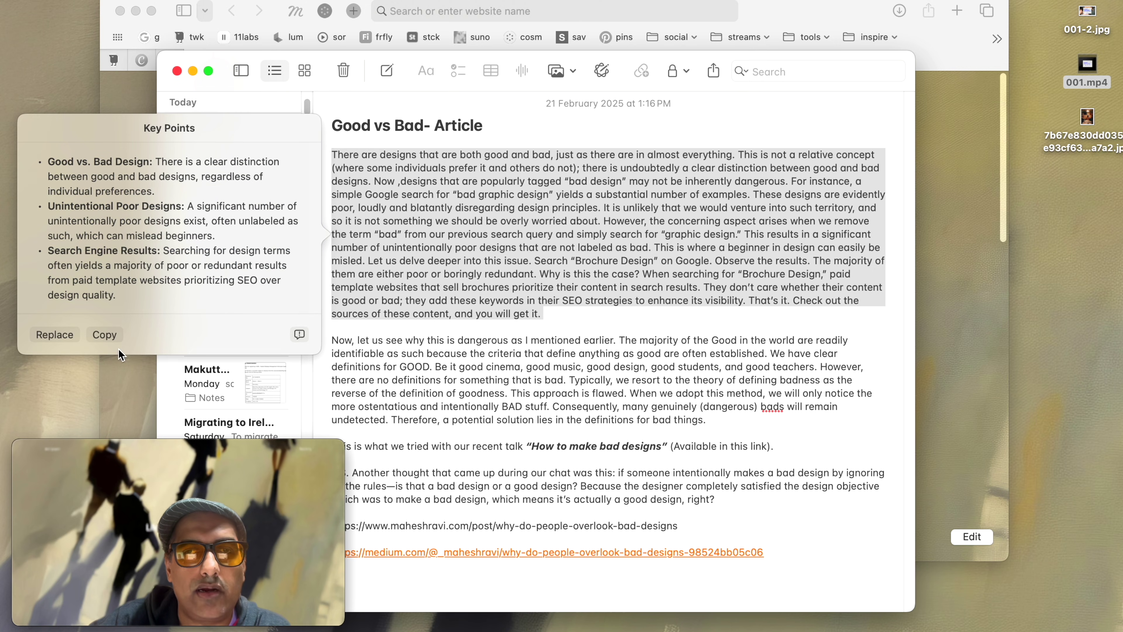
pyautogui.click(41, 335)
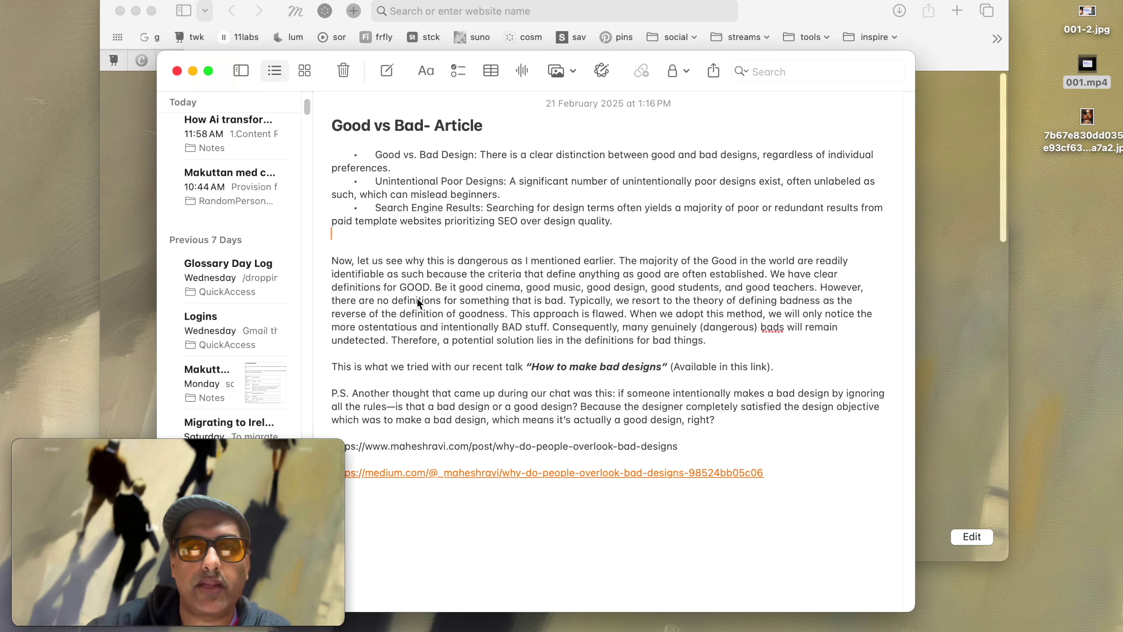
# Undo the bullets, rewrite the restored first paragraph with Writing Tools, and hide Notes
pyautogui.press('super+z')
pyautogui.rightClick(428, 234)
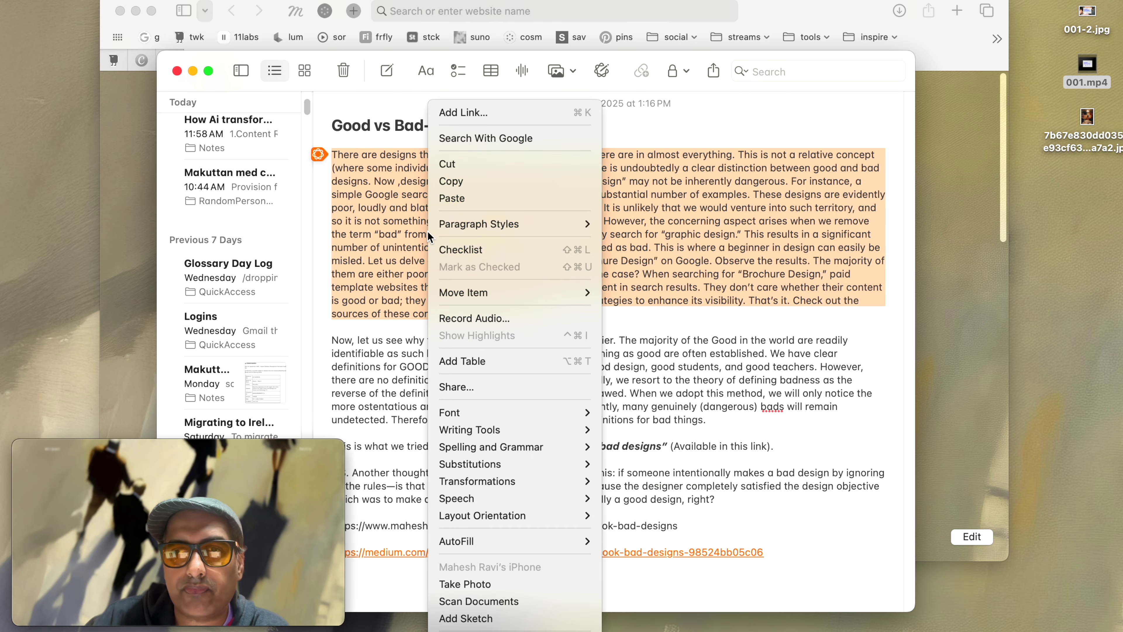
pyautogui.moveTo(548, 429)
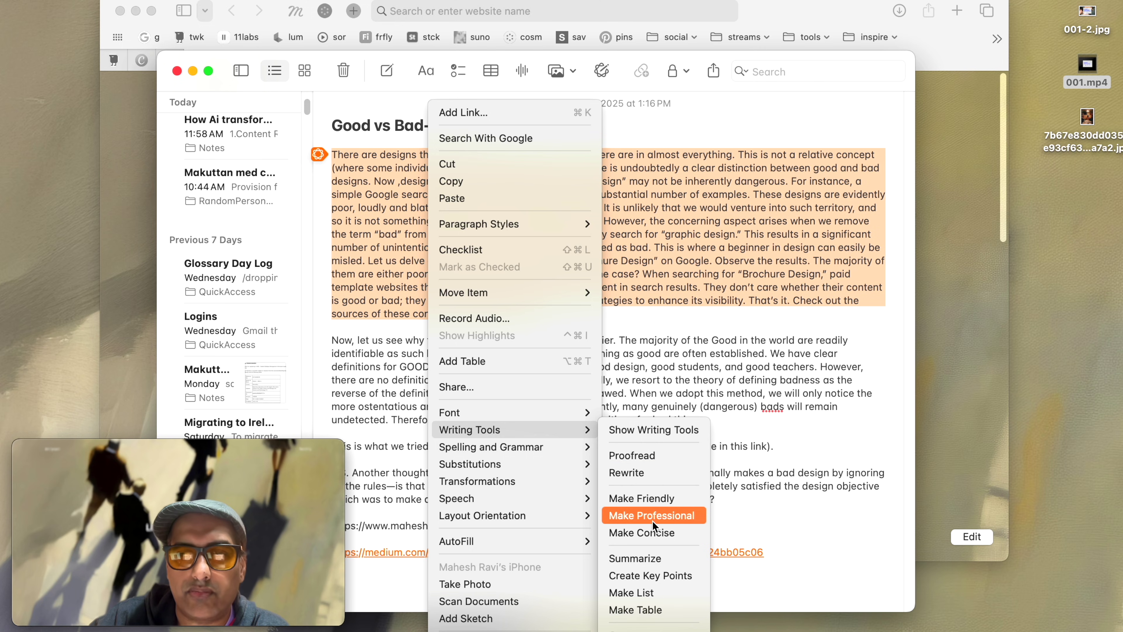
pyautogui.click(658, 473)
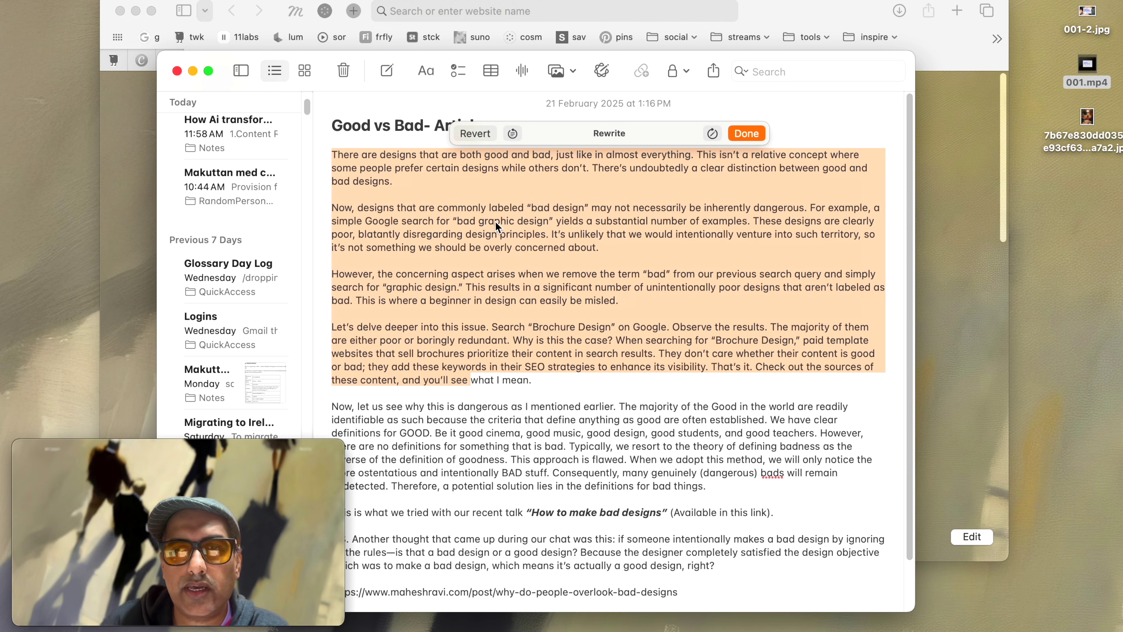
pyautogui.press('super+h')
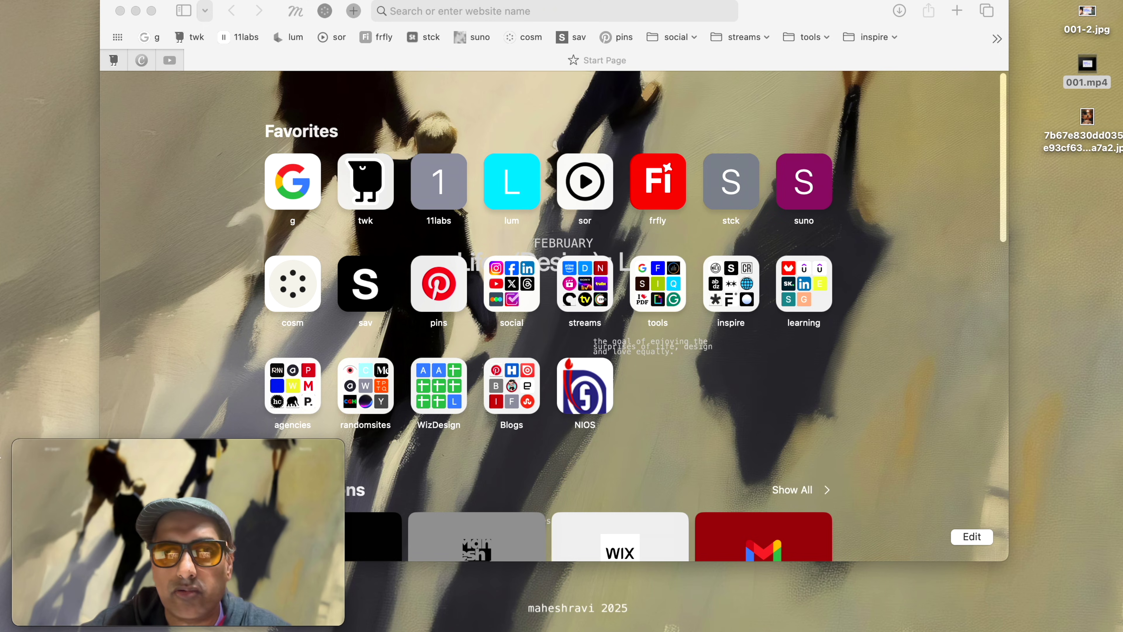
# Open ChatGPT and send the street-vignettes prompt asking for a paragraph capturing passers-by's thoughts
pyautogui.moveTo(9, 376)
pyautogui.click(11, 141)
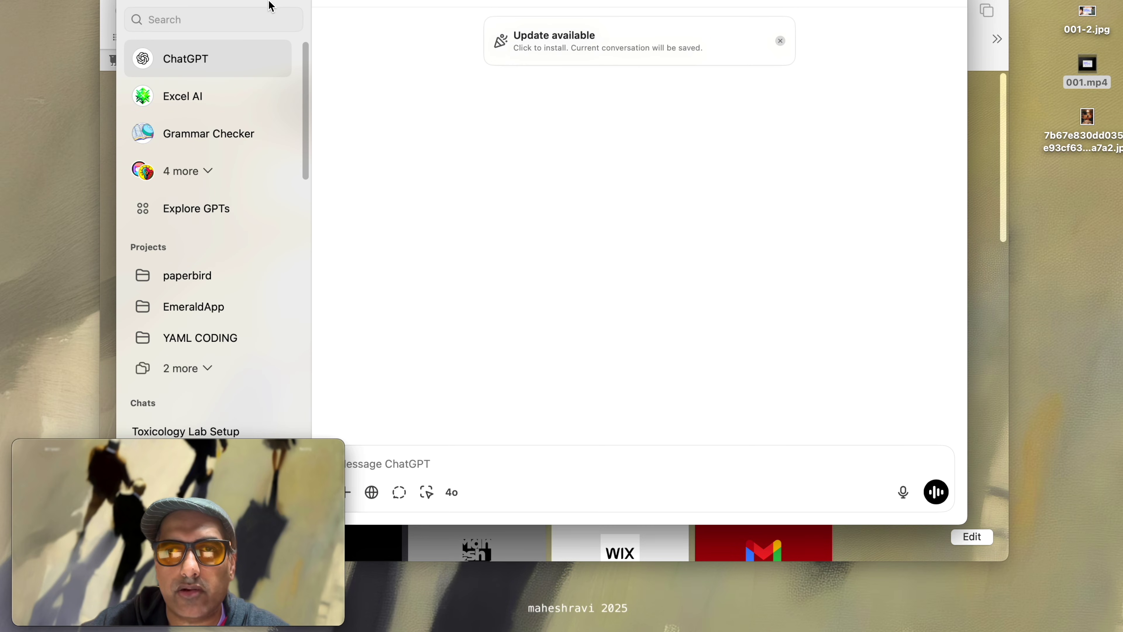
pyautogui.moveTo(271, 4); pyautogui.dragTo(336, 0)
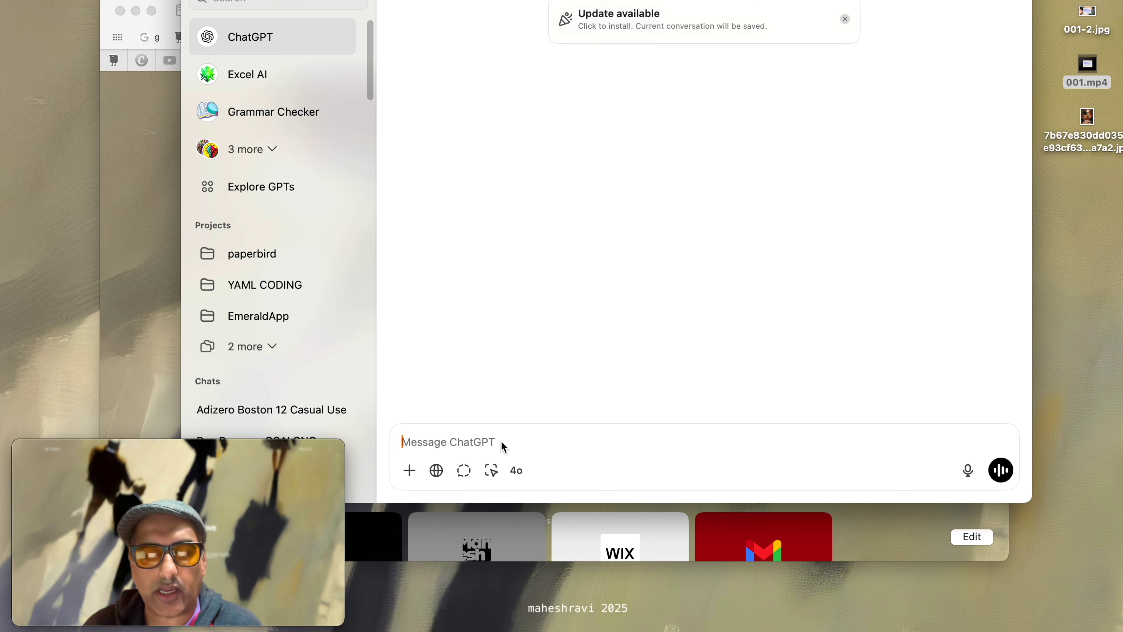
pyautogui.write('vignettes of')
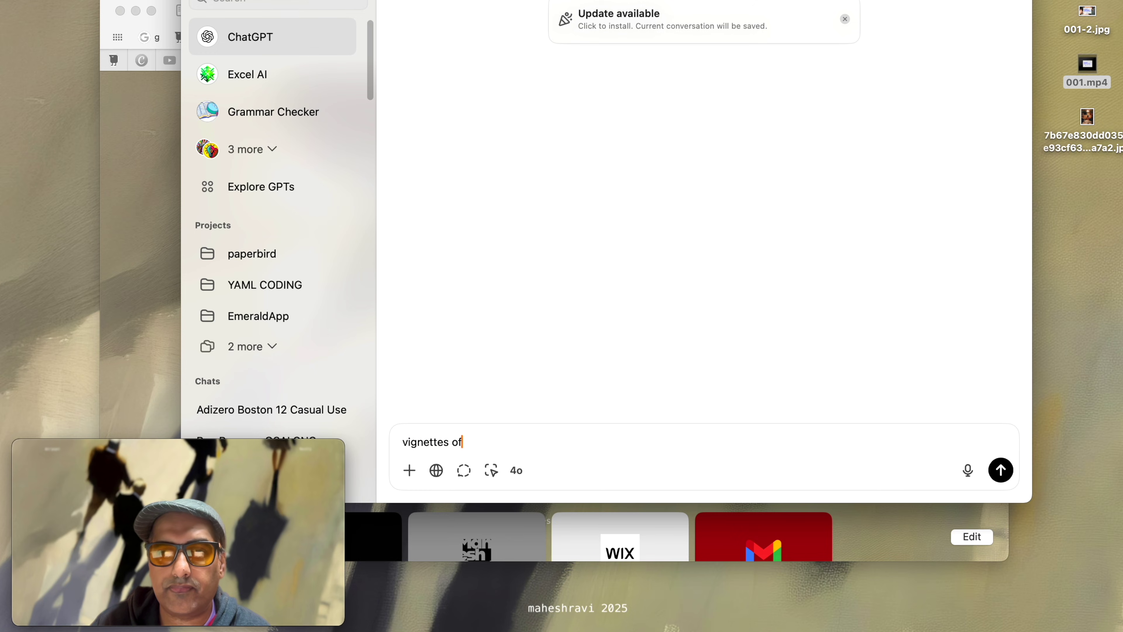
pyautogui.write(' people walking in a street. we are he')
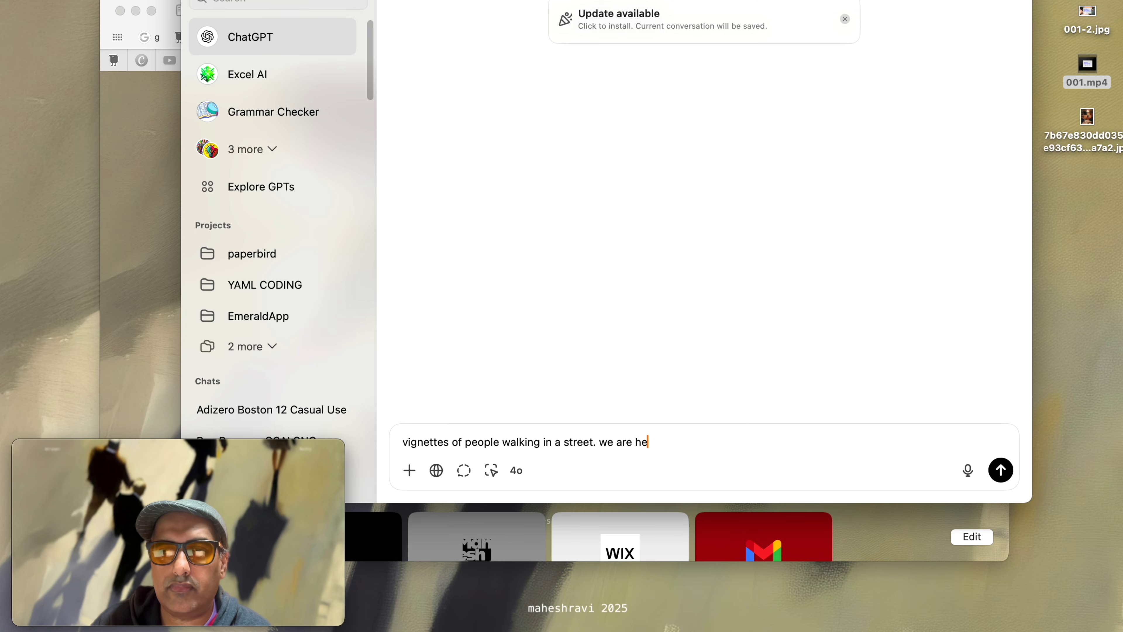
pyautogui.write("aring various thoughts coming from people's mind . some are thinking about work, some about fami")
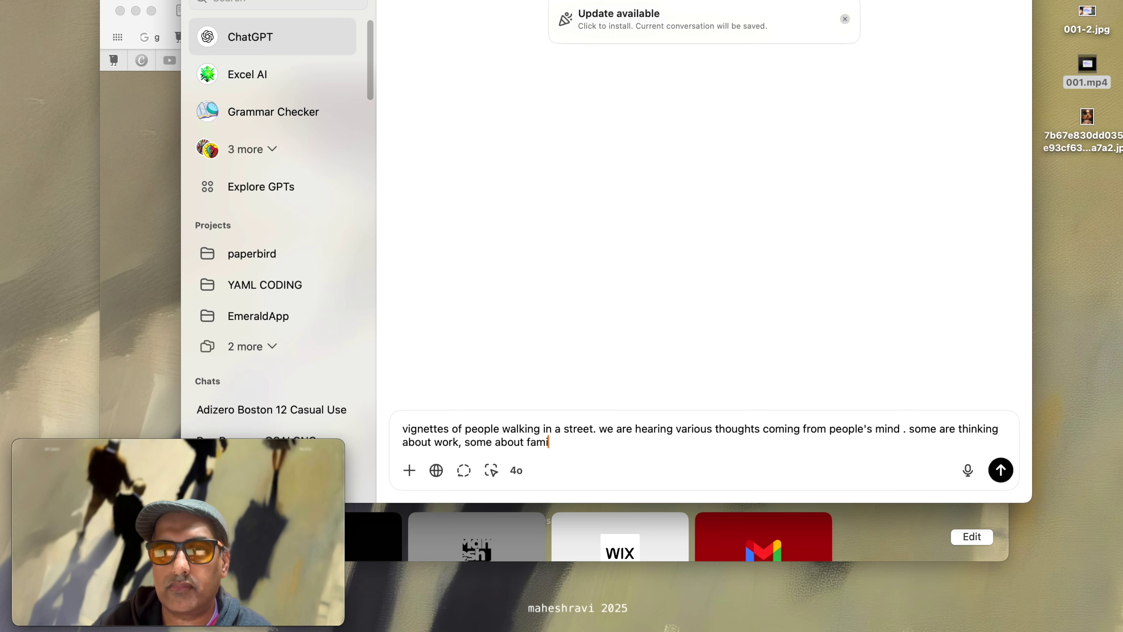
pyautogui.write('ly and some about themselves. jus t create a beautiful summarized paragraph which mentions t')
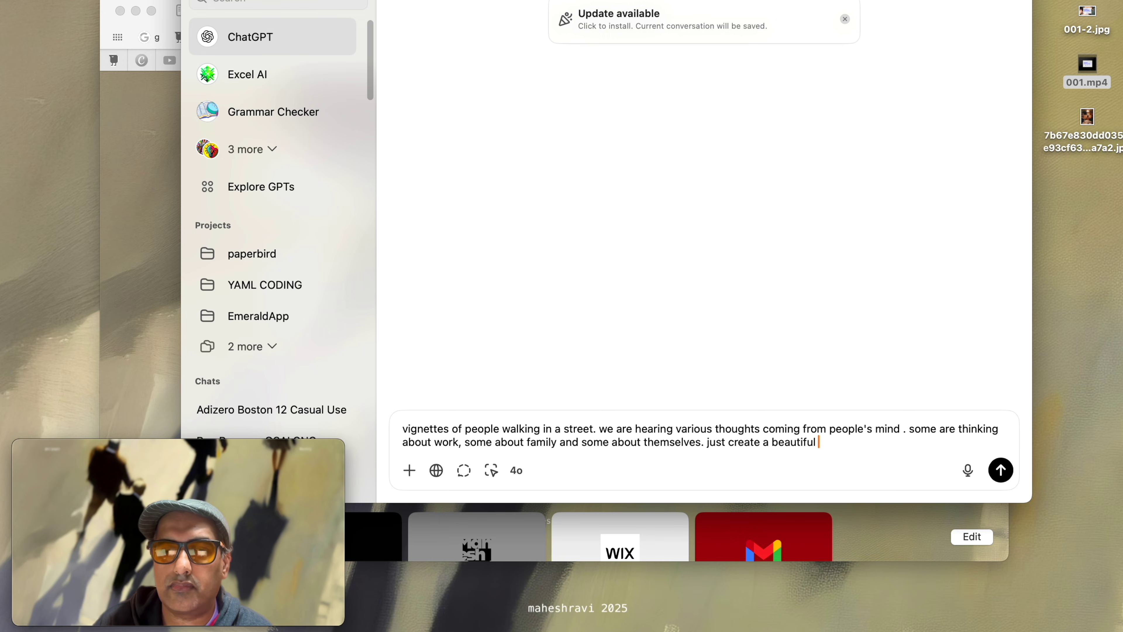
pyautogui.press('BackSpace')
pyautogui.press('BackSpace')
pyautogui.press('BackSpace')
pyautogui.press('BackSpace')
pyautogui.press('BackSpace')
pyautogui.press('BackSpace')
pyautogui.press('BackSpace')
pyautogui.press('BackSpace')
pyautogui.press('BackSpace')
pyautogui.press('BackSpace')
pyautogui.write('captures the essense of this various popl')
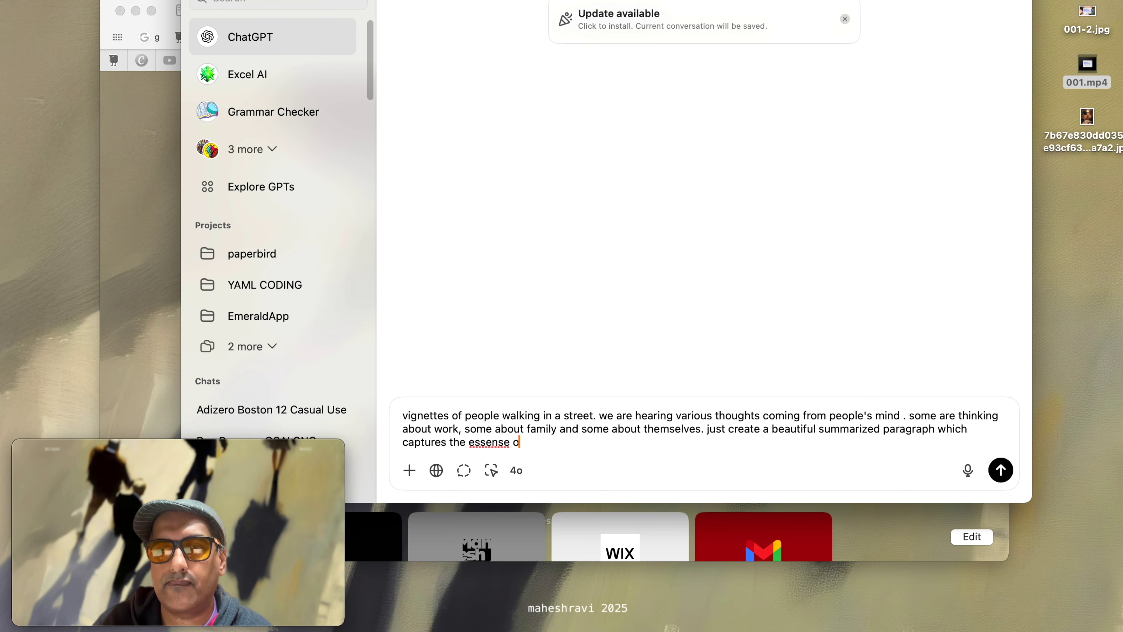
pyautogui.press('BackSpace')
pyautogui.press('BackSpace')
pyautogui.press('BackSpace')
pyautogui.write('eople')
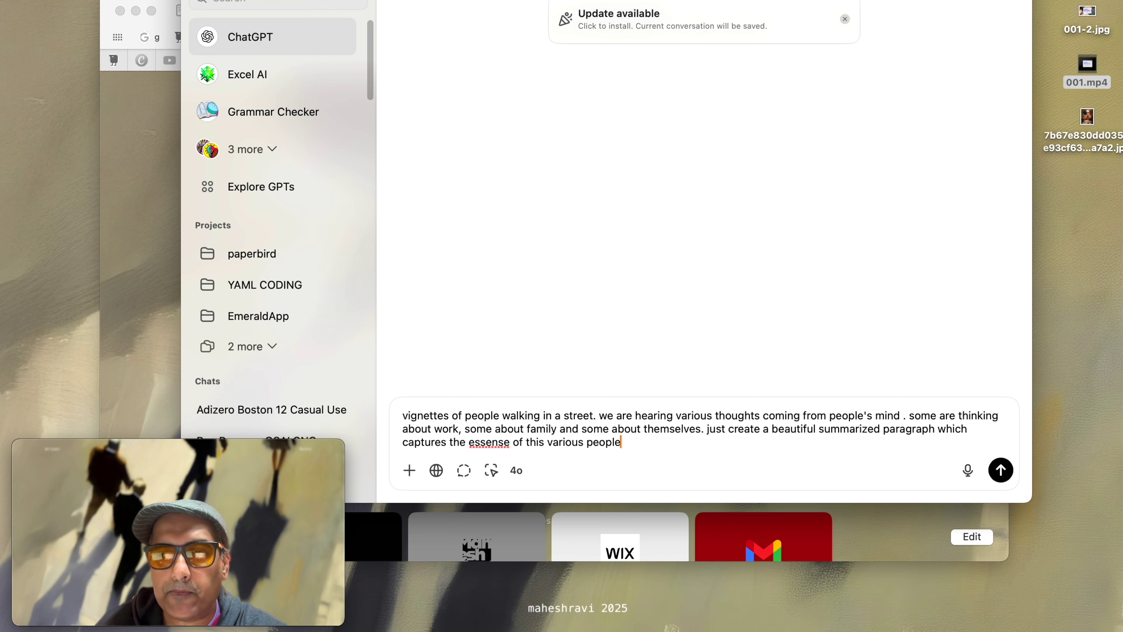
pyautogui.press('Return')
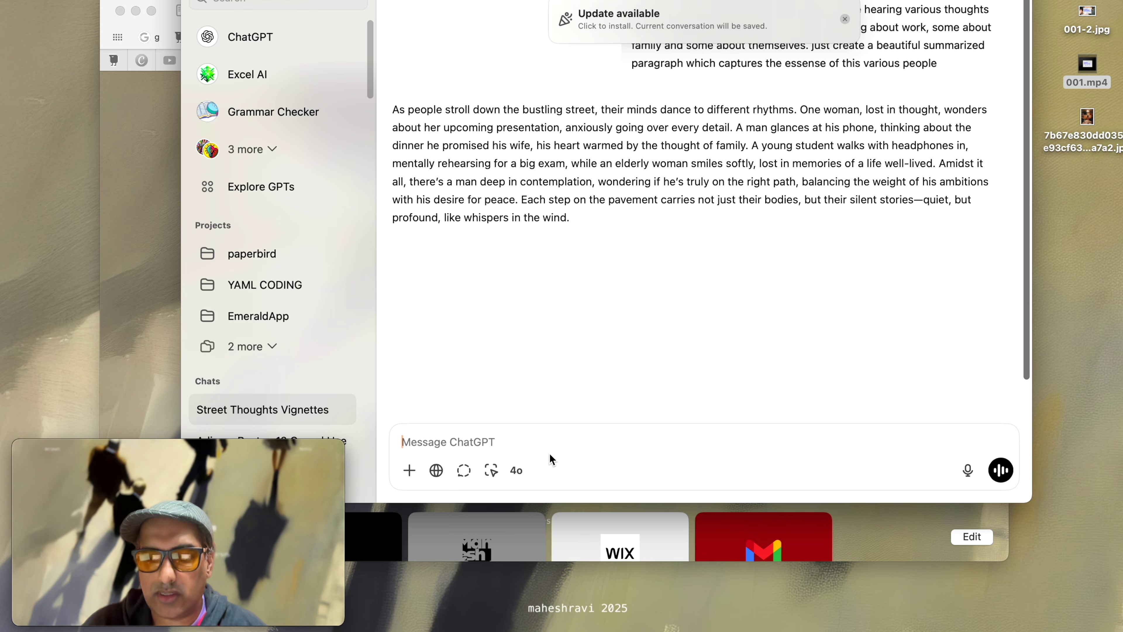
# Ask ChatGPT for 5 different short, beautiful sentences or quotes from the paragraph
pyautogui.write('make ')
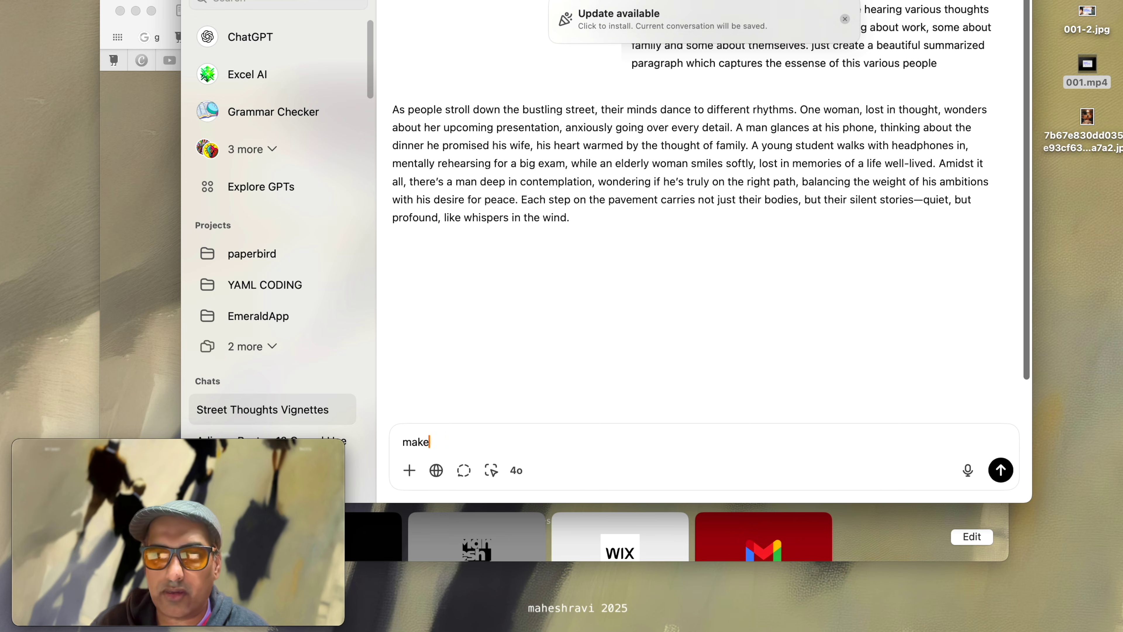
pyautogui.write('5 differen')
pyautogui.write('t sentanc')
pyautogui.press('BackSpace')
pyautogui.press('BackSpace')
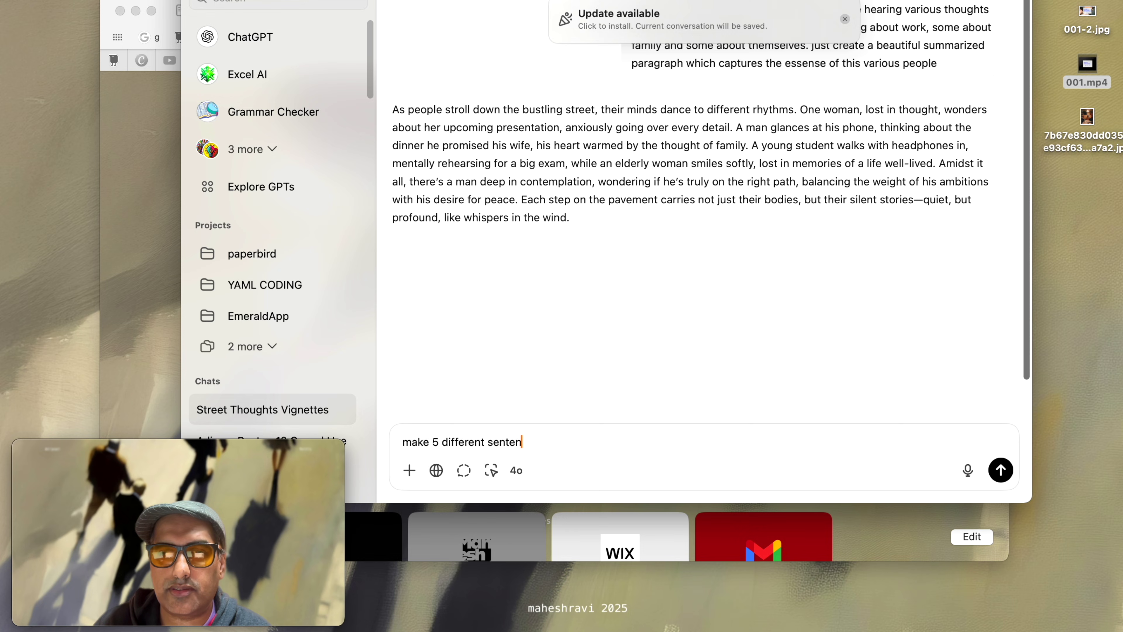
pyautogui.write('ces or quote s')
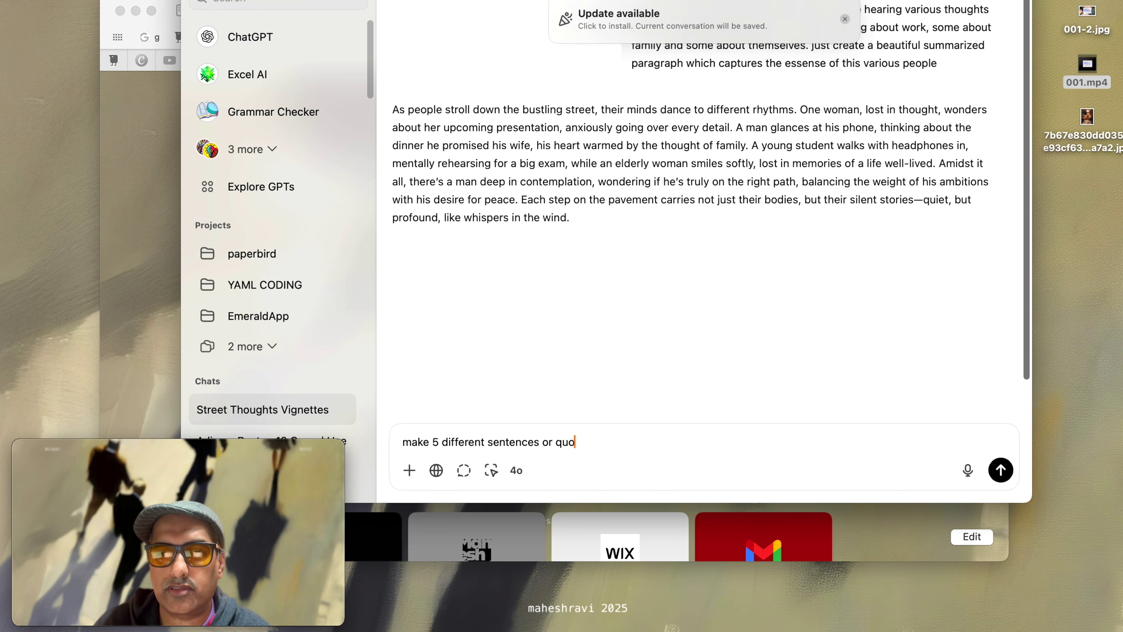
pyautogui.press('BackSpace')
pyautogui.write('from this ')
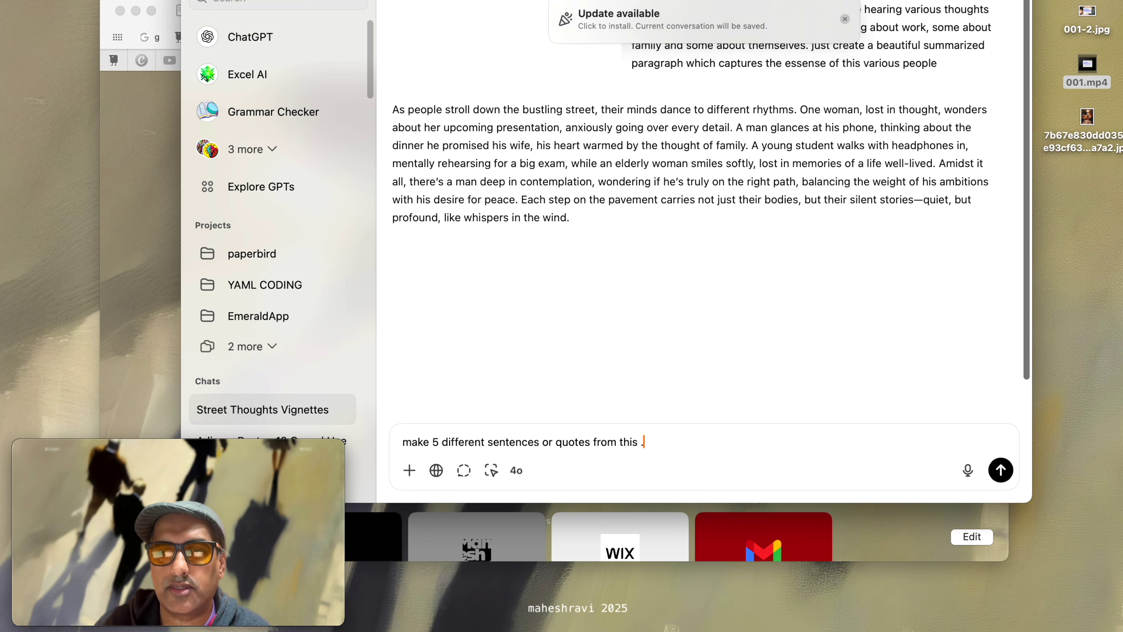
pyautogui.write('. keep it short and beautiful')
pyautogui.press('Return')
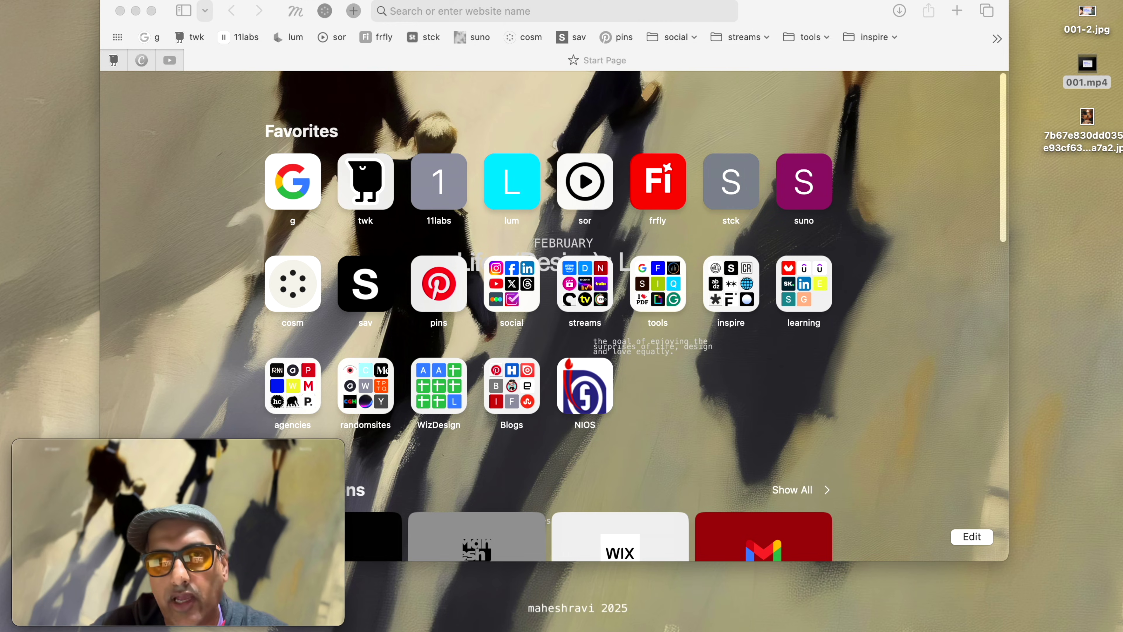
# Start a new Luma board and upload the desktop dinner-table jpg as a reference image
pyautogui.moveTo(272, 9); pyautogui.dragTo(273, 3)
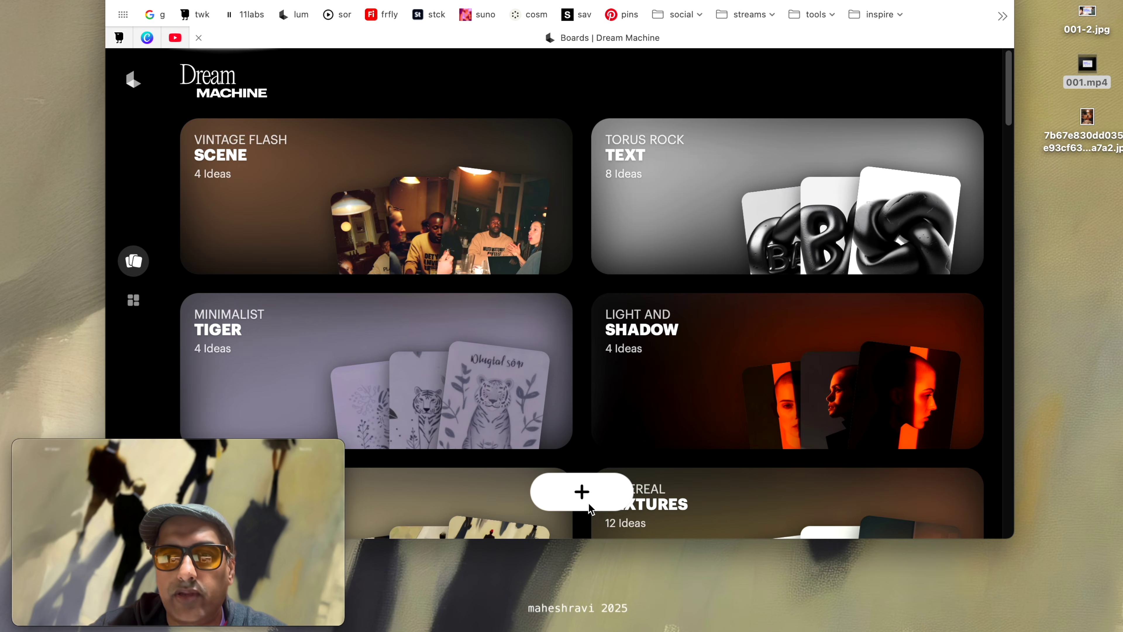
pyautogui.click(582, 491)
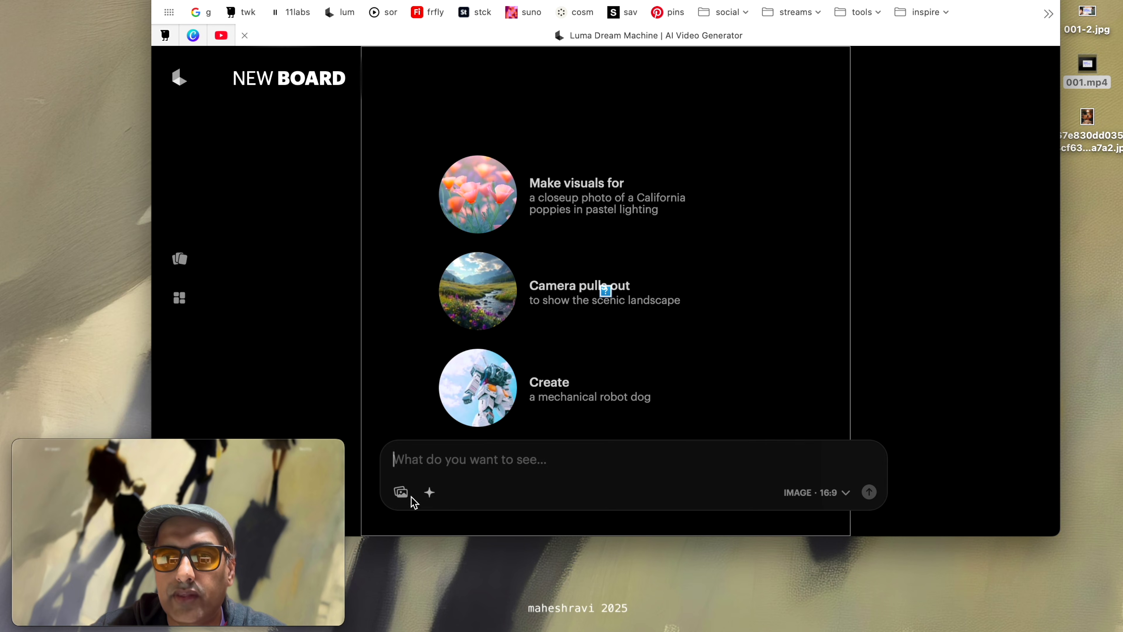
pyautogui.click(401, 494)
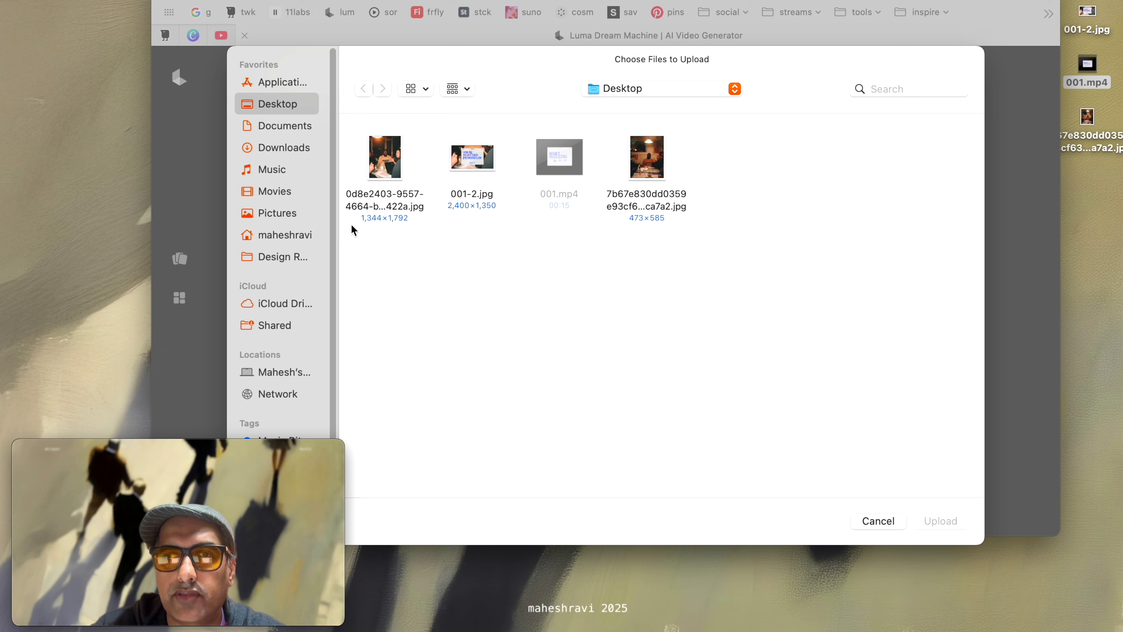
pyautogui.click(630, 208)
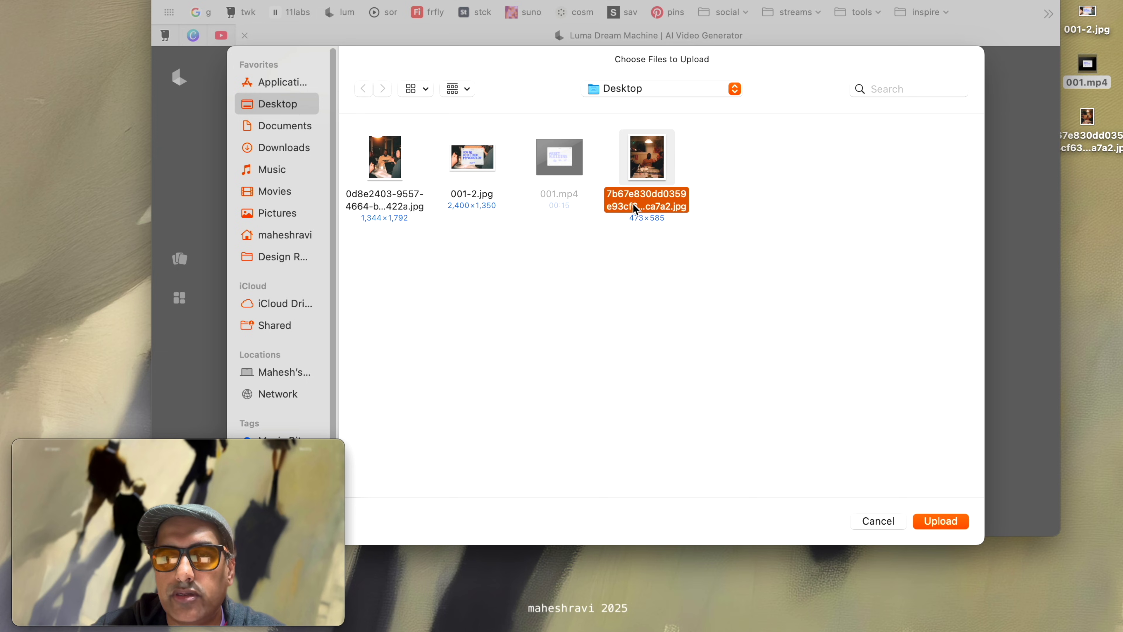
pyautogui.click(949, 520)
pyautogui.click(480, 468)
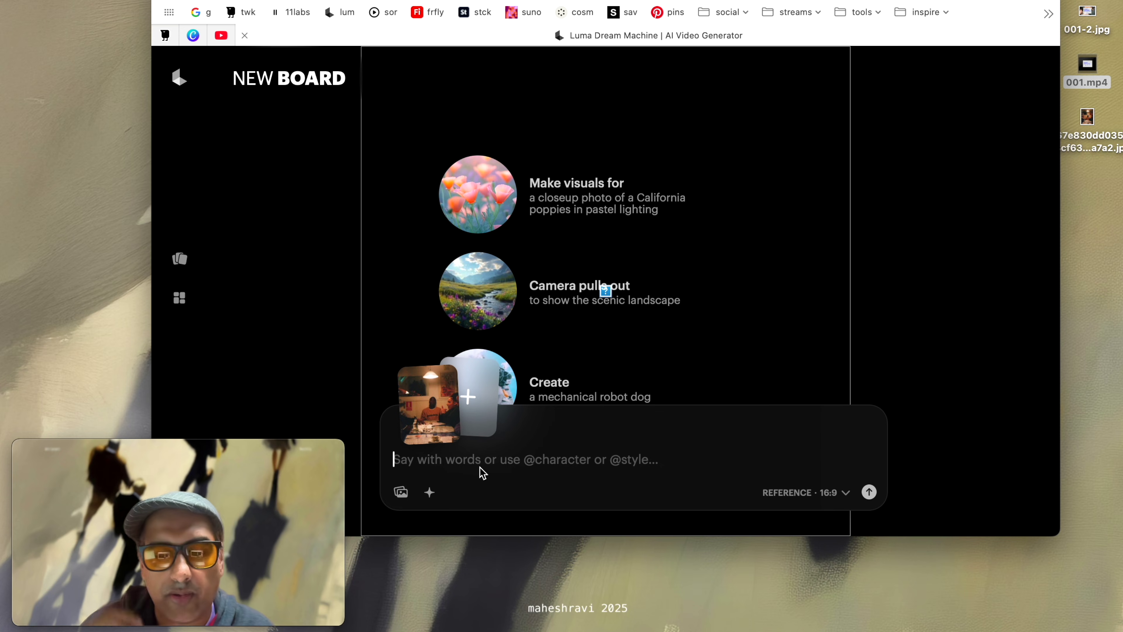
# Generate from the prompt 'flash photography of a 70s party table… all looking at a laptop'
pyautogui.write('flash ')
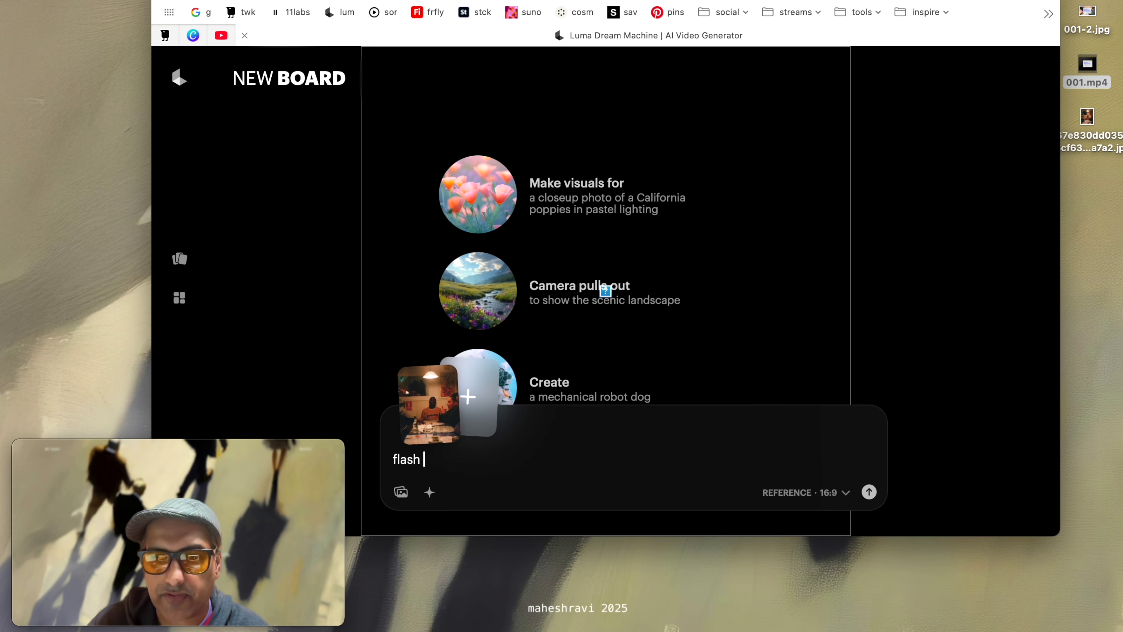
pyautogui.write('photography of ')
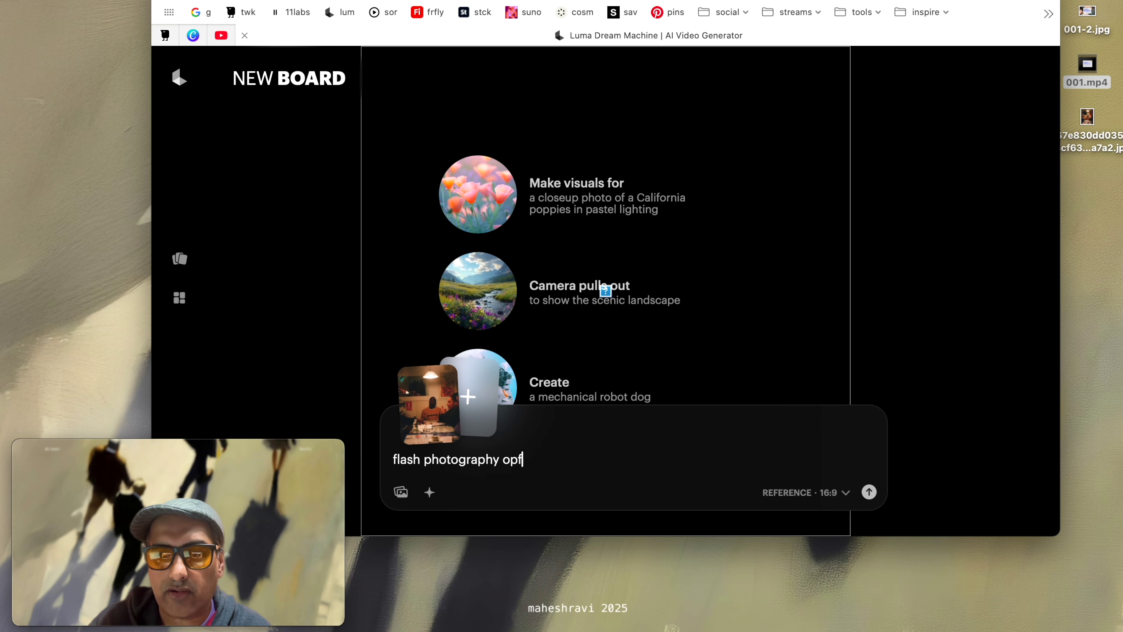
pyautogui.write('a 70')
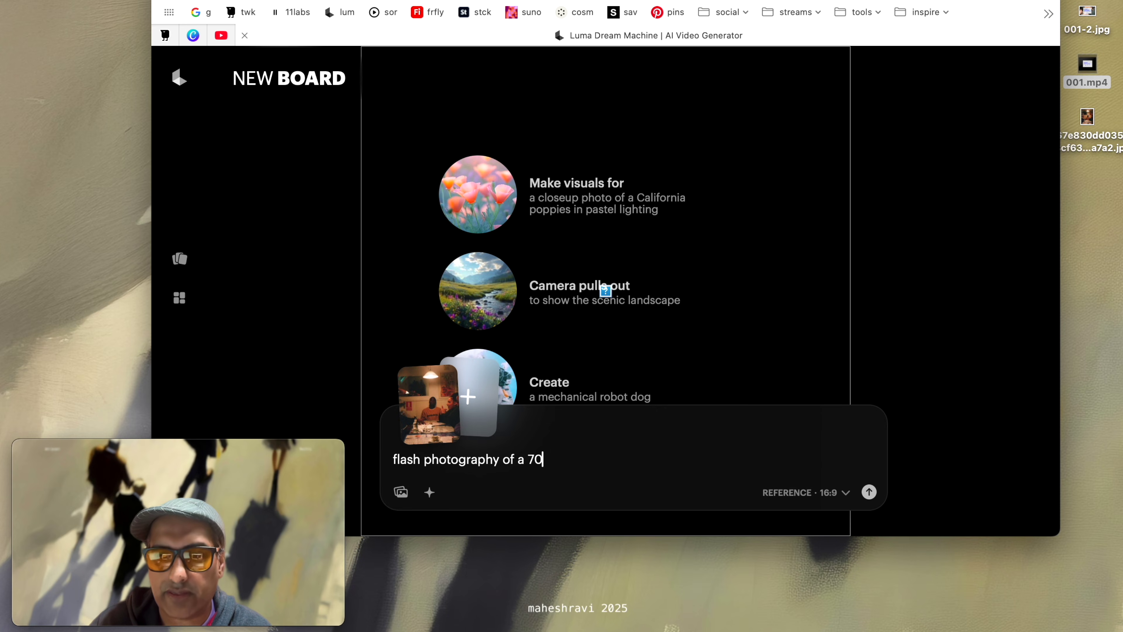
pyautogui.write('s party')
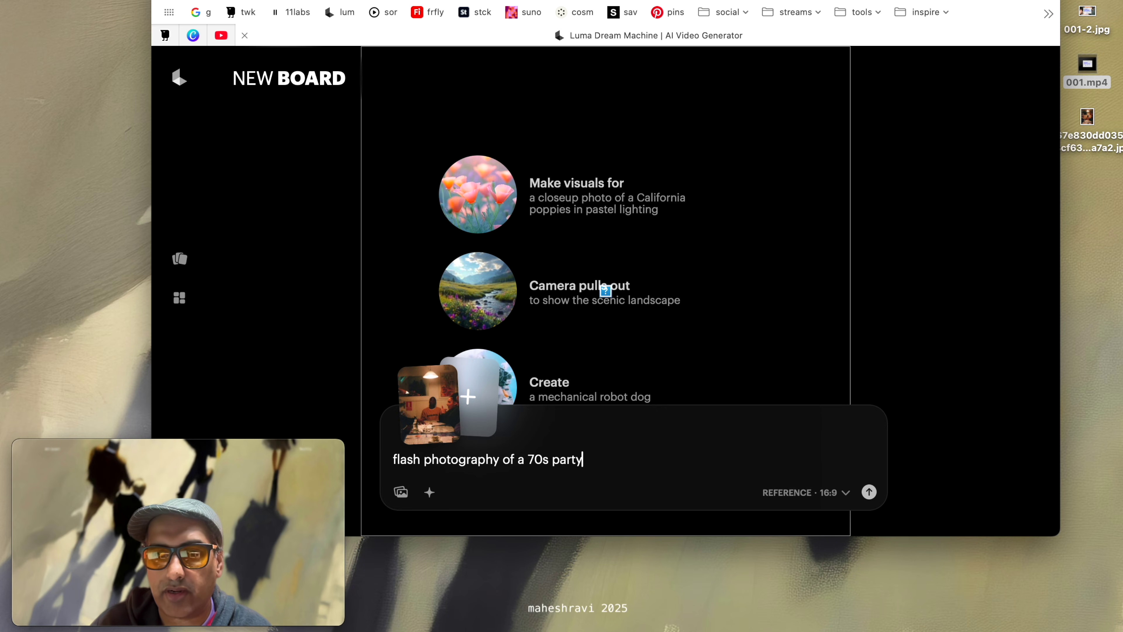
pyautogui.write('table with')
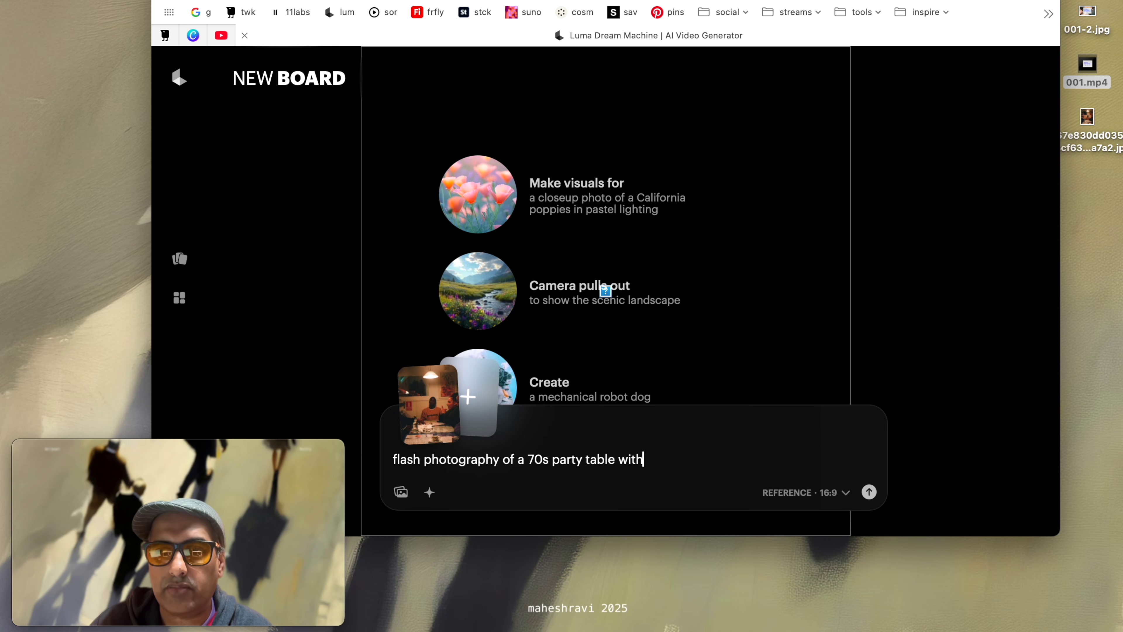
pyautogui.write(' people sit')
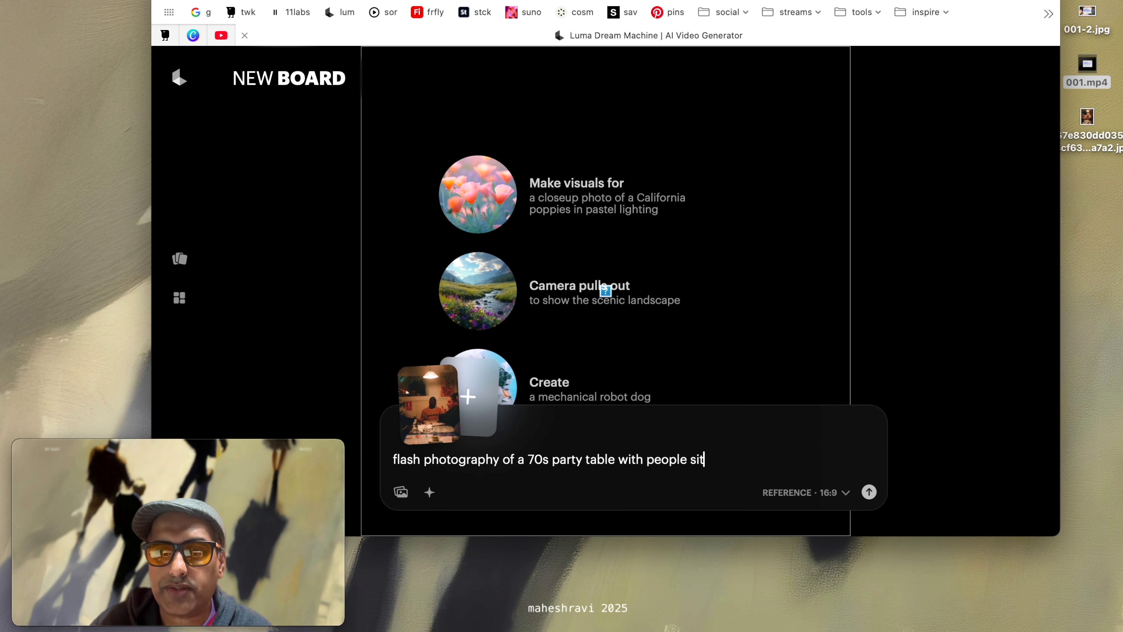
pyautogui.write('ting around, candid shot, they are all lo')
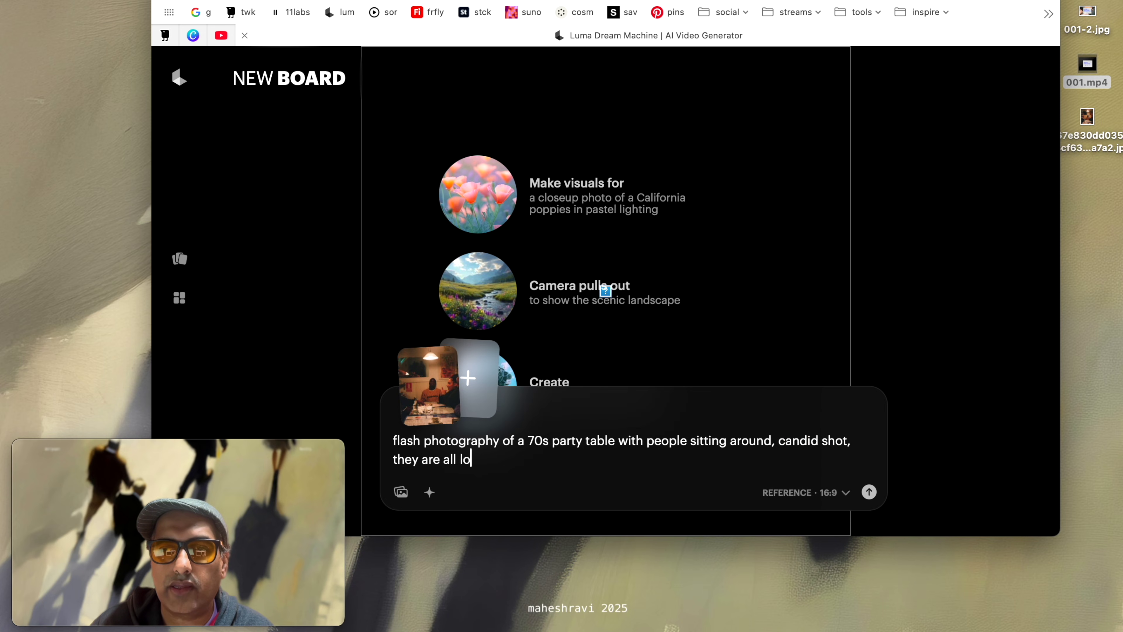
pyautogui.write('oking at a ')
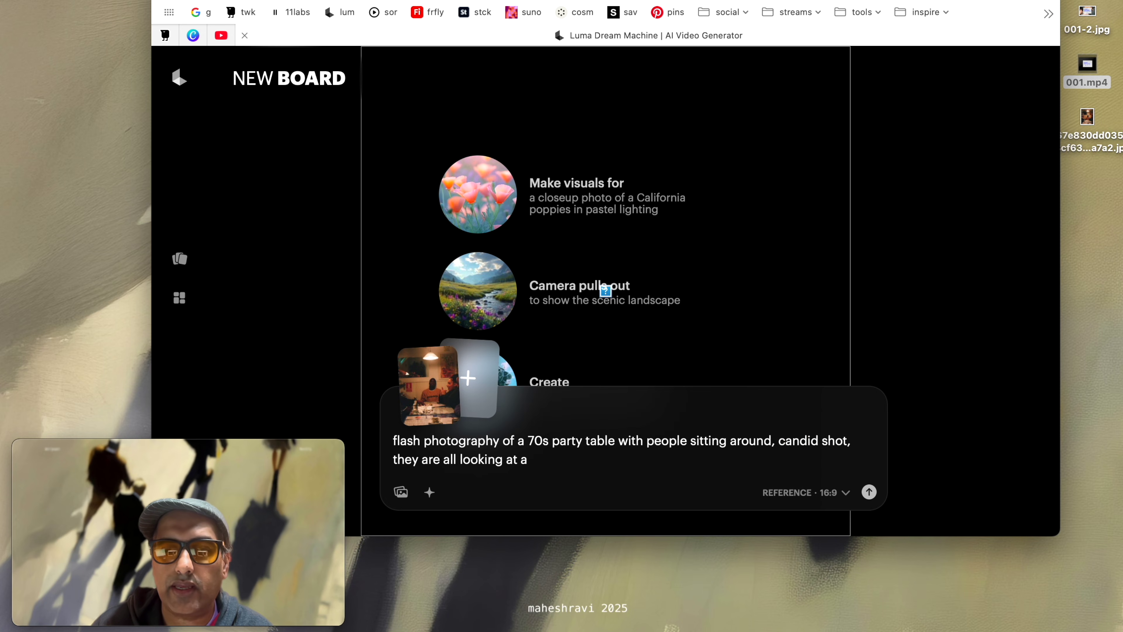
pyautogui.write('laptop')
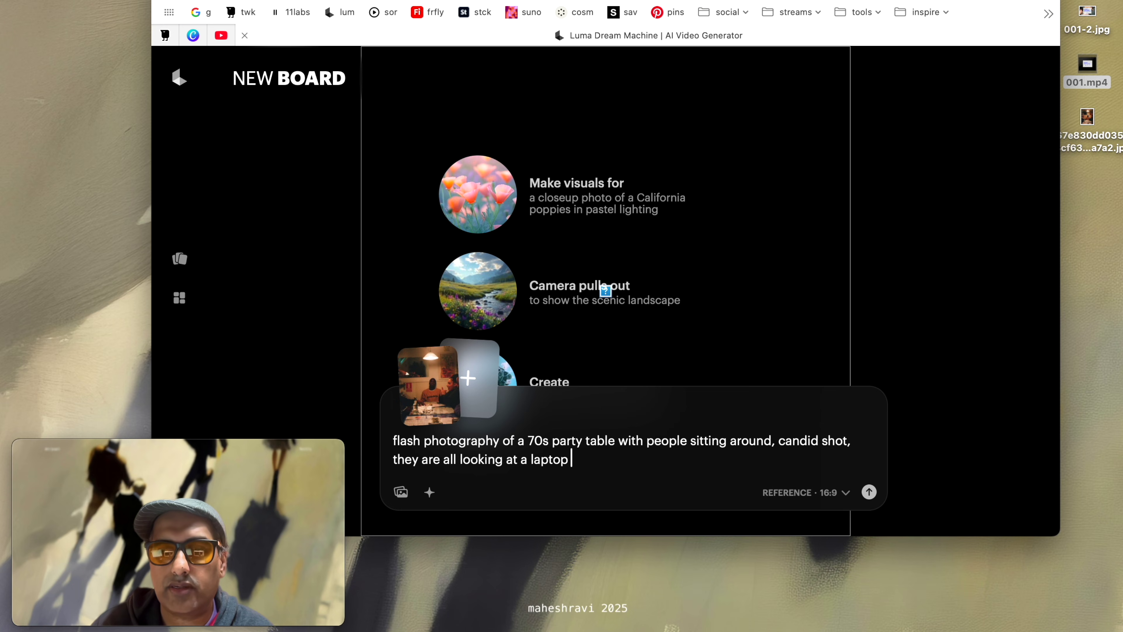
pyautogui.write(' placed on that table.')
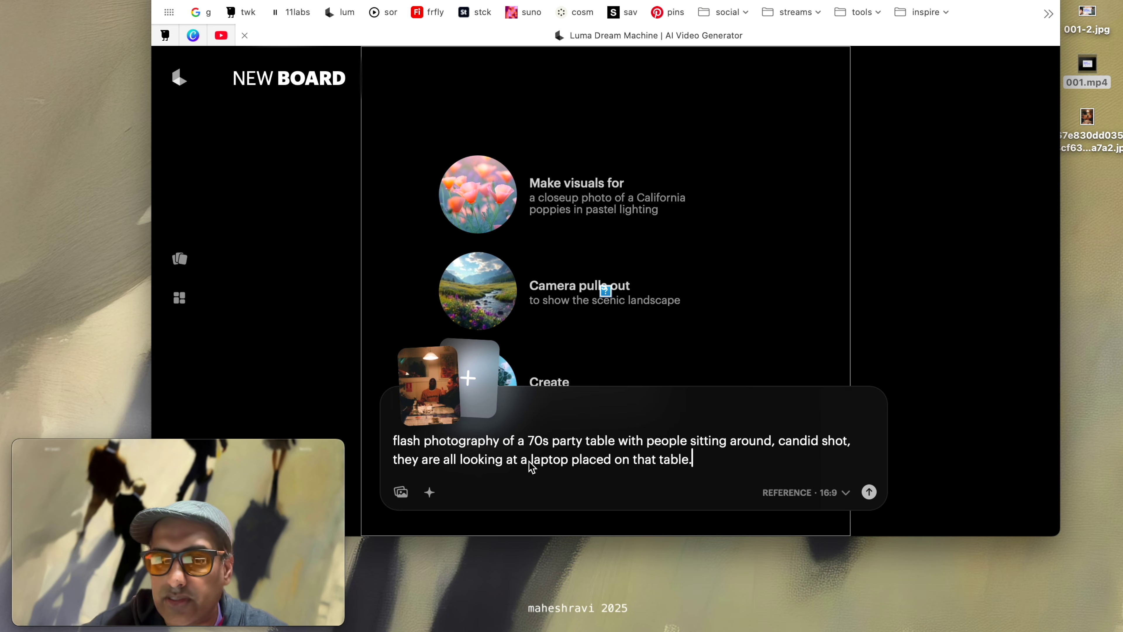
pyautogui.click(868, 493)
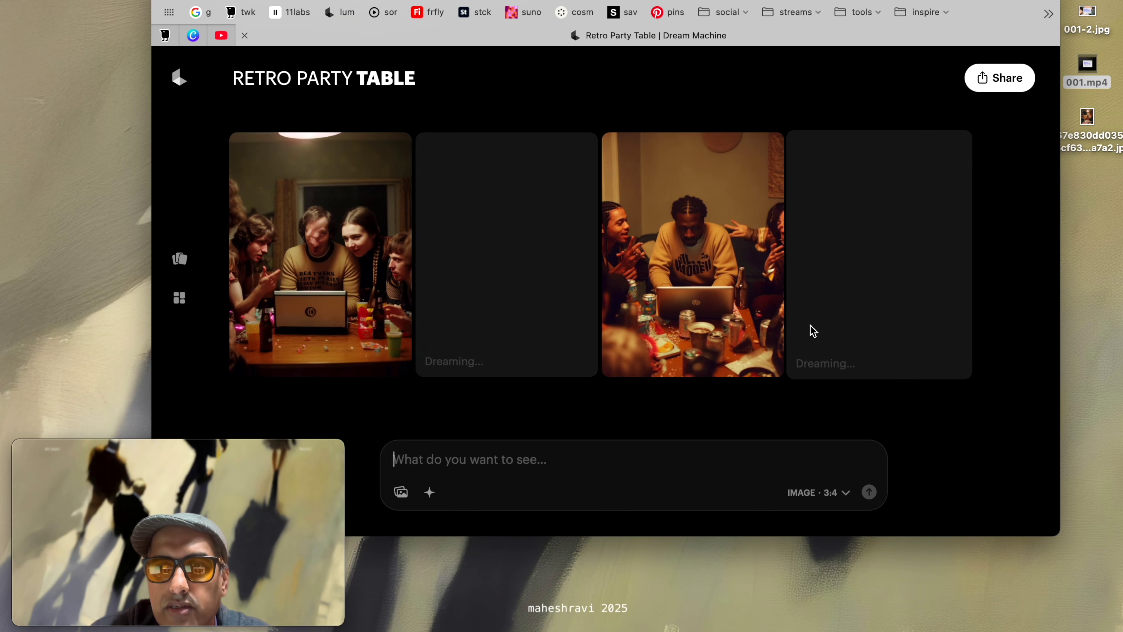
# Wait for the Retro Party Table board to render its first party-table images
pyautogui.moveTo(609, 341)
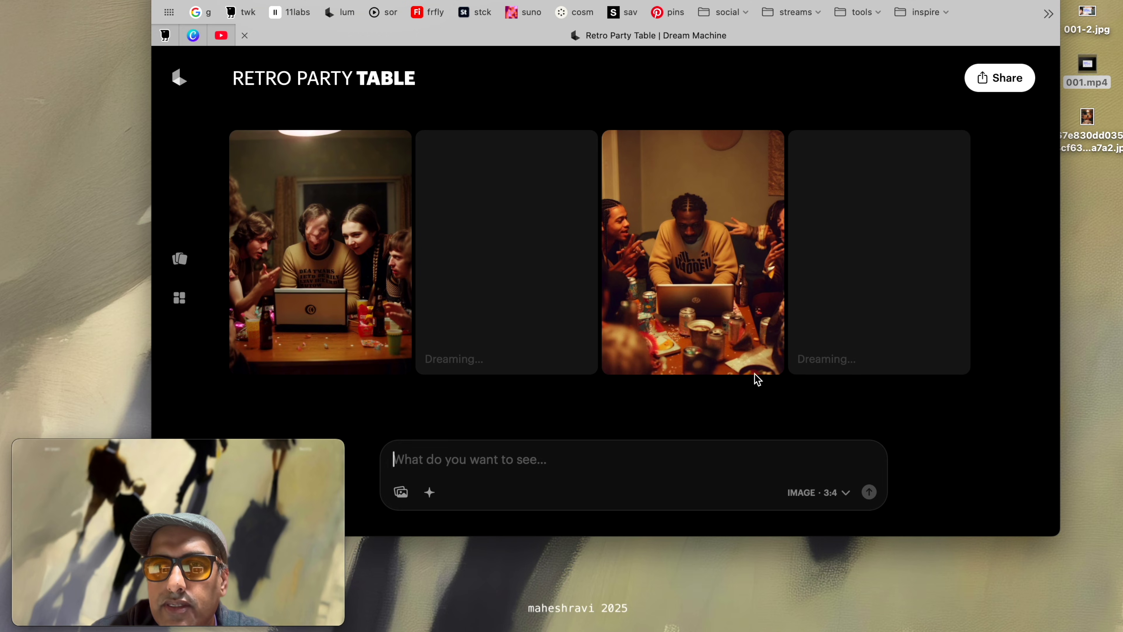
# Modify the third party image to add film grain and create a low-contrast iteration
pyautogui.click(659, 266)
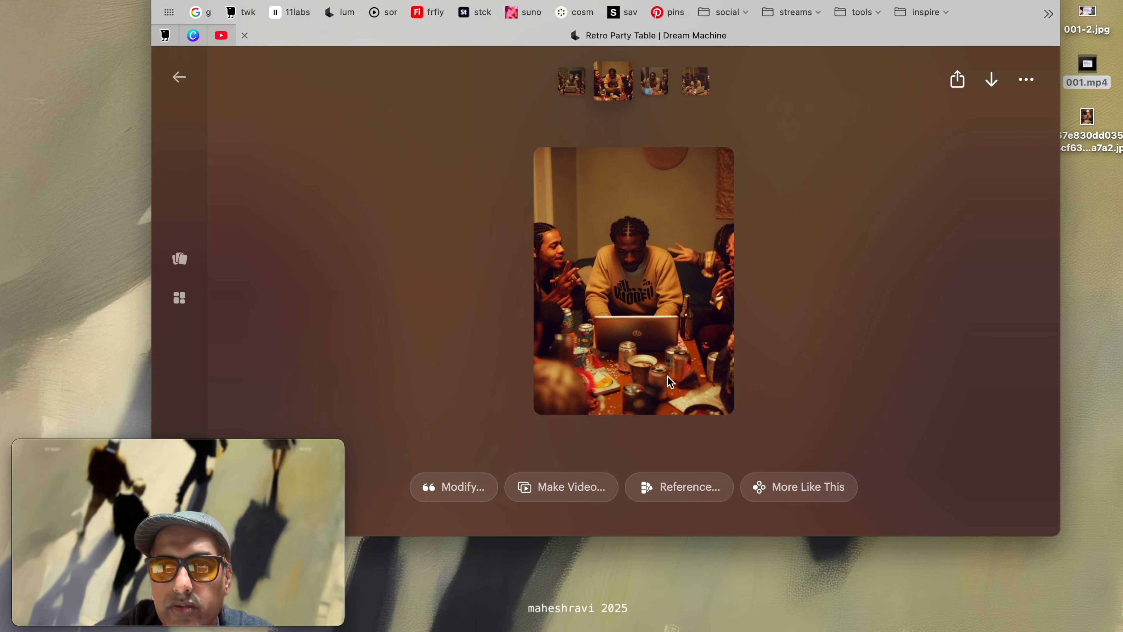
pyautogui.click(462, 491)
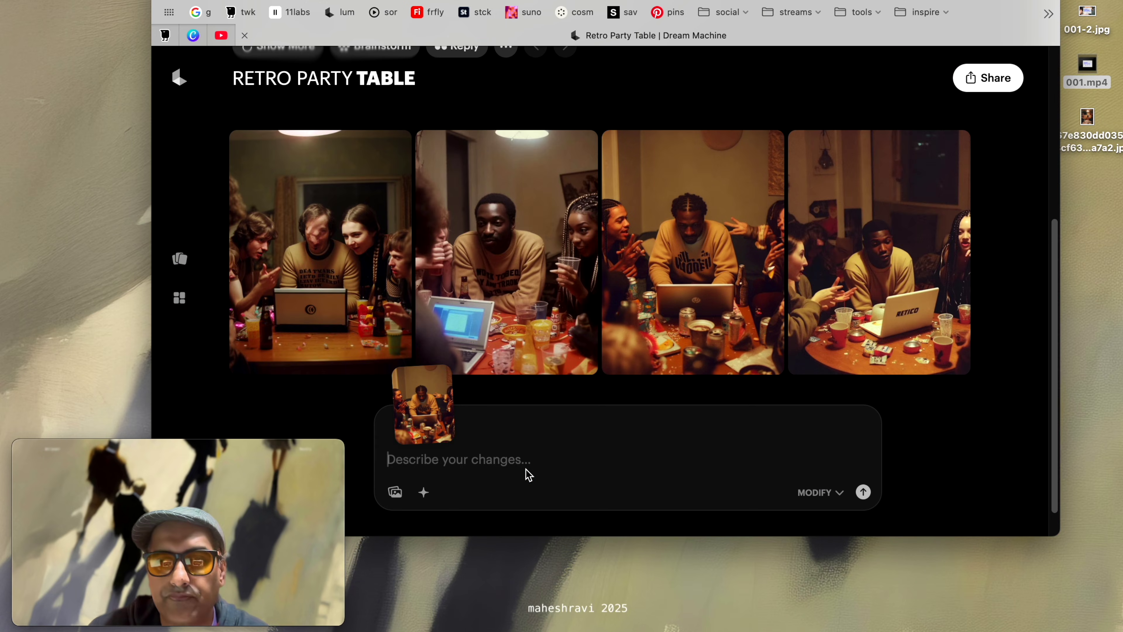
pyautogui.write('add film grain')
pyautogui.write('and ')
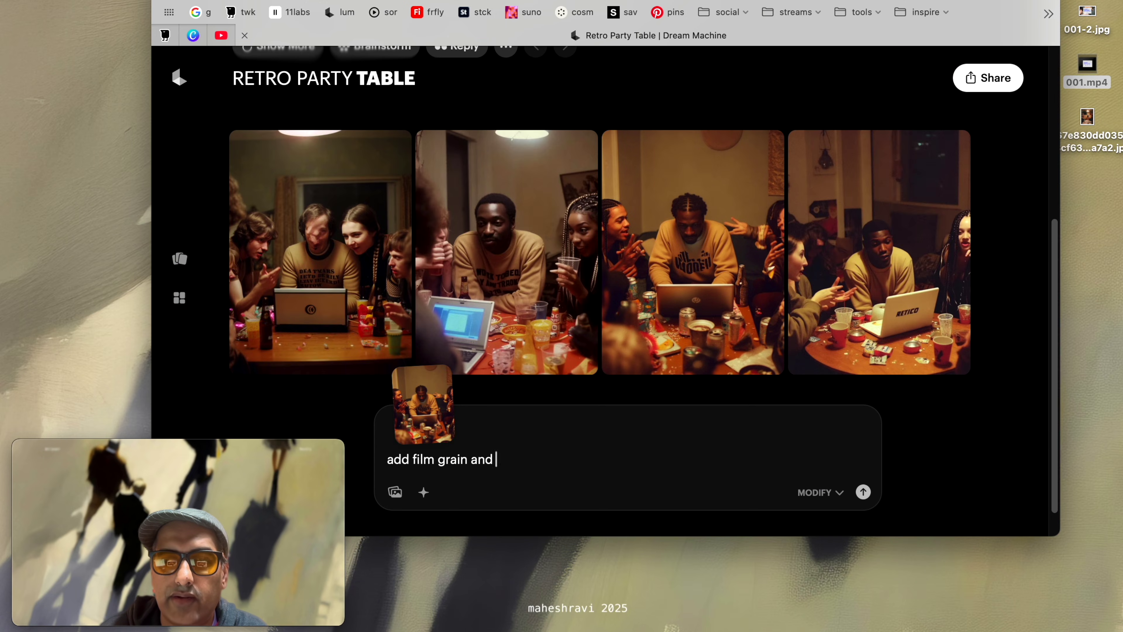
pyautogui.write('create a low contrast iter')
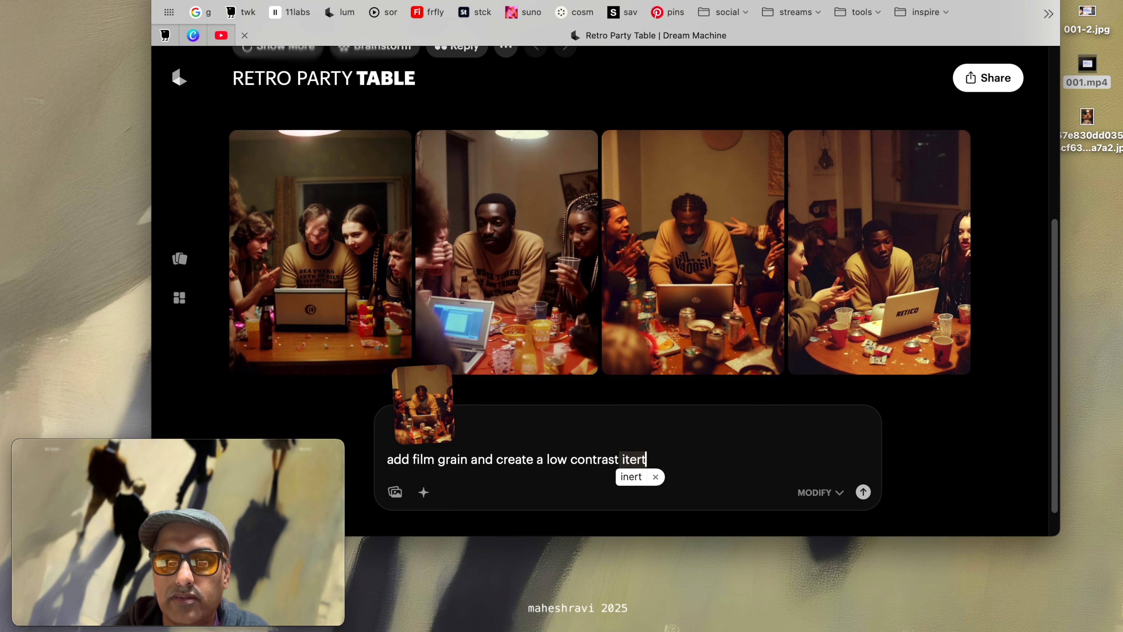
pyautogui.write('ation')
pyautogui.press('Return')
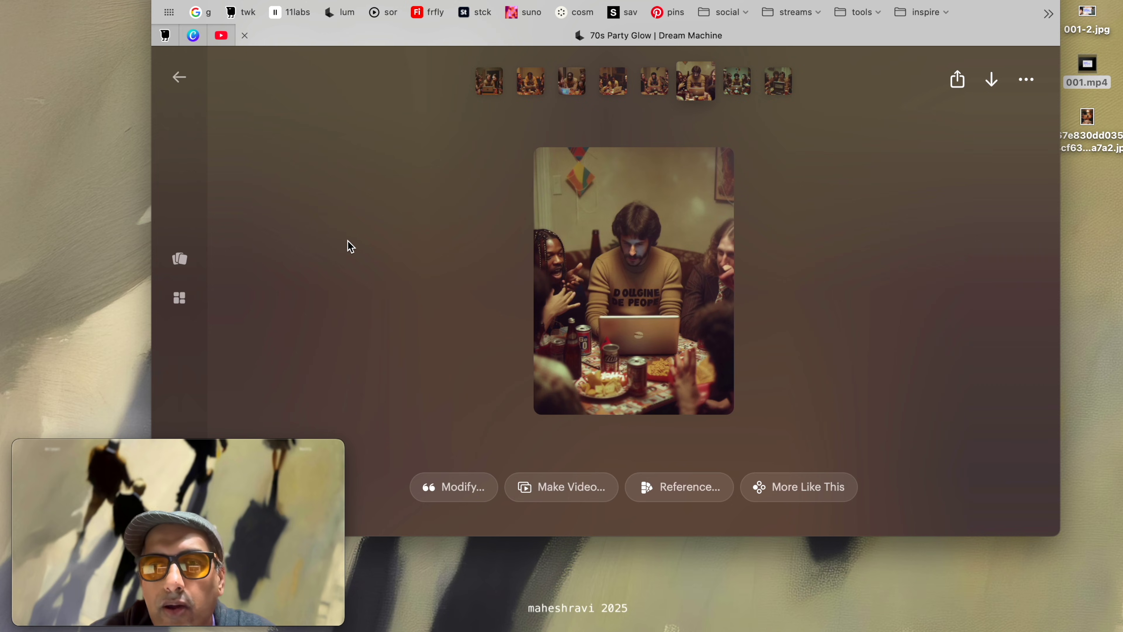
# Return from the single-image view to the 70s Party Glow board grid
pyautogui.click(179, 78)
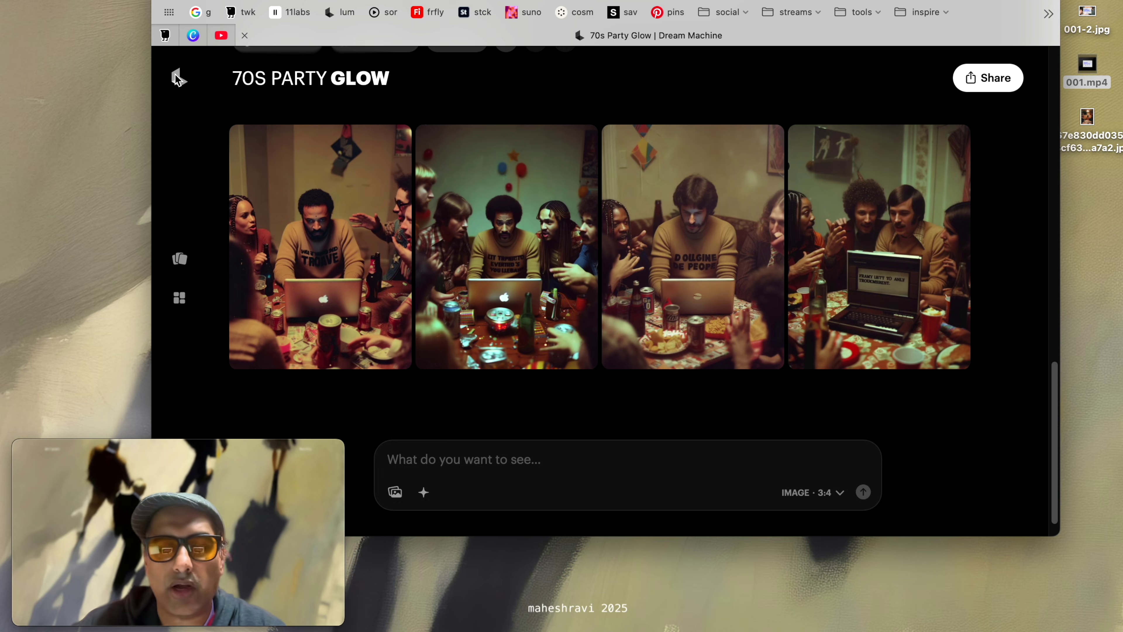
# Launch Cinema 4D from the system search
pyautogui.click(188, 9)
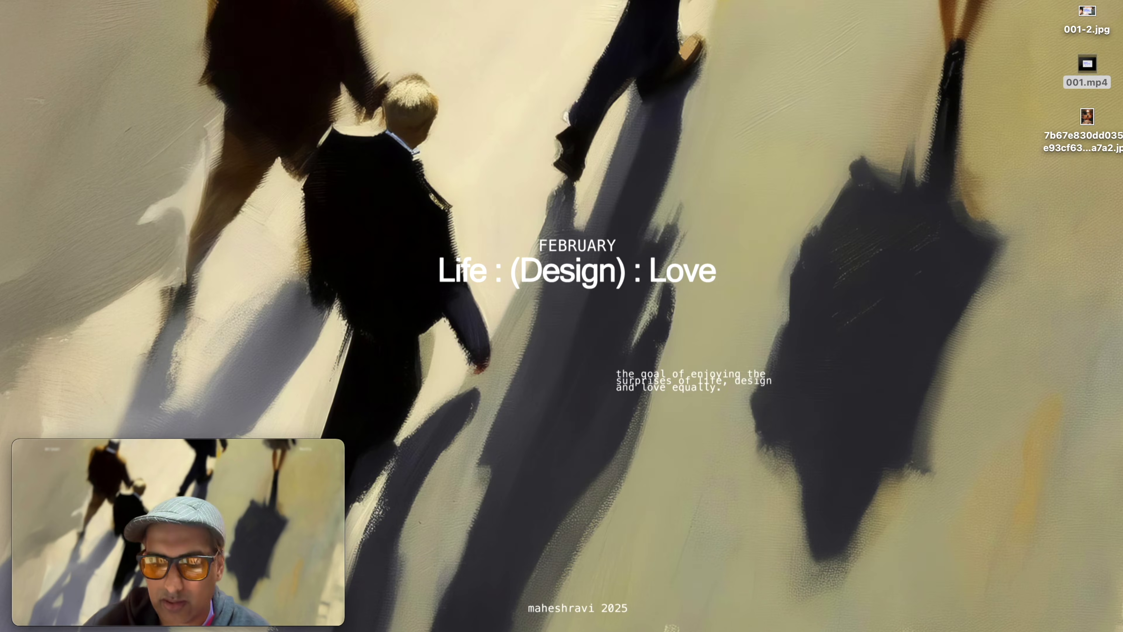
pyautogui.press('super+space')
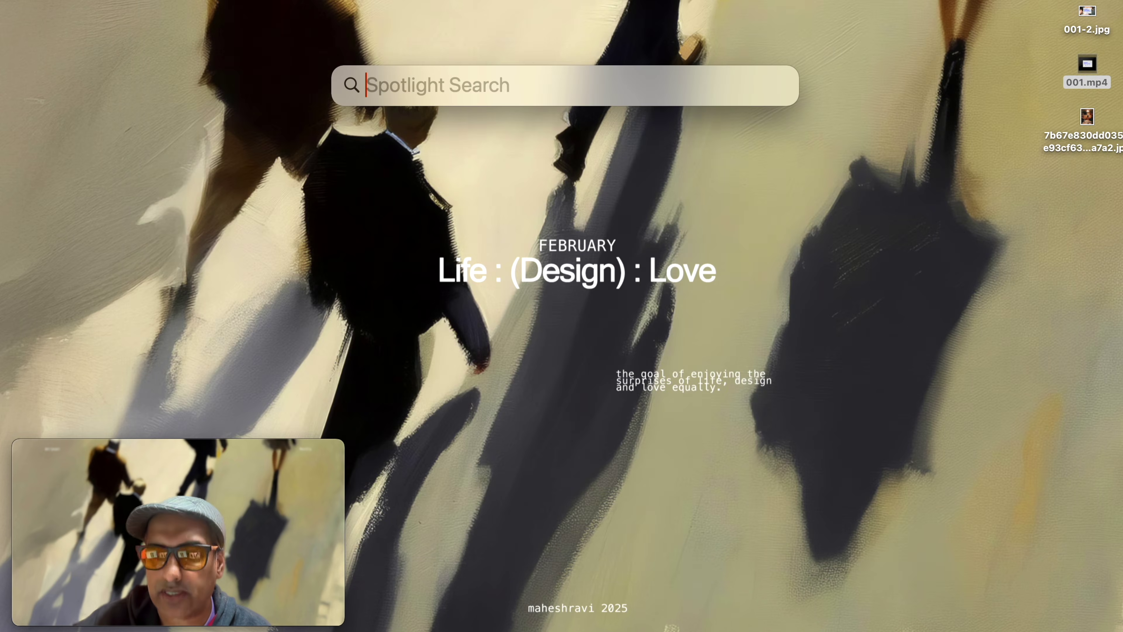
pyautogui.write('cinema 4D')
pyautogui.press('Return')
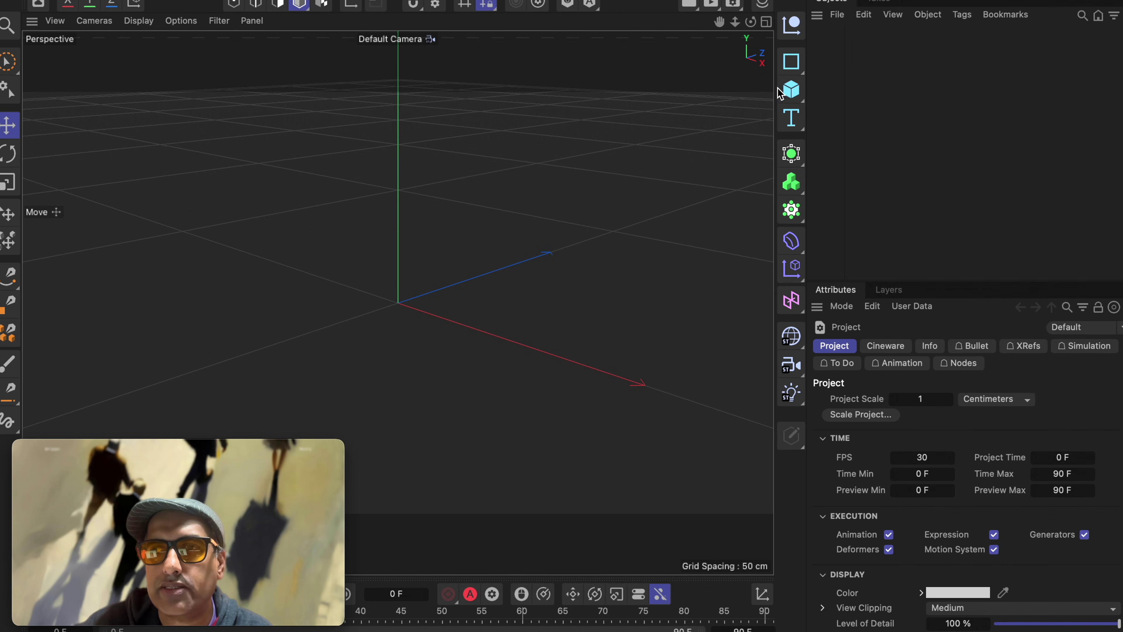
# Add a cube and rotate it into a leaning slab in the perspective view
pyautogui.click(791, 89)
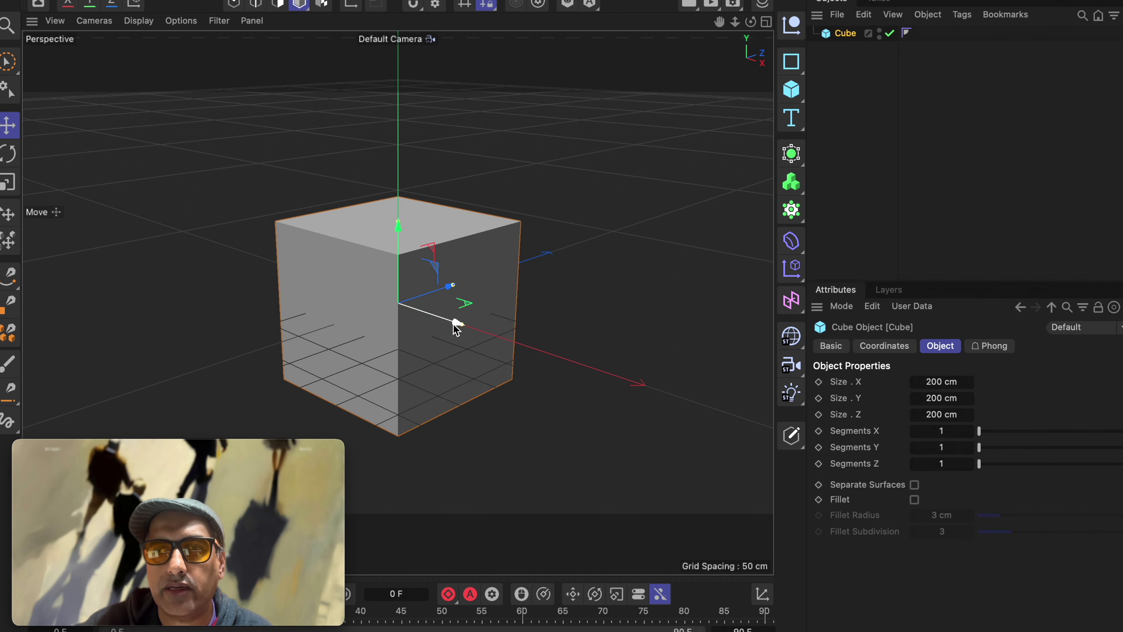
pyautogui.press('r')
pyautogui.moveTo(459, 326); pyautogui.dragTo(395, 321)
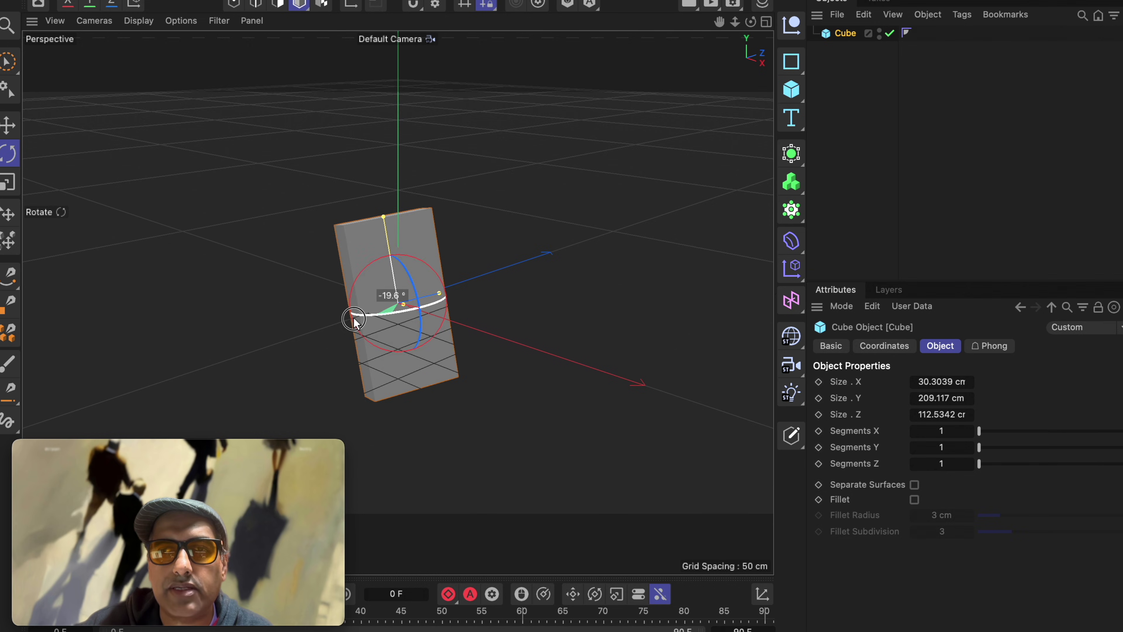
pyautogui.click(235, 264)
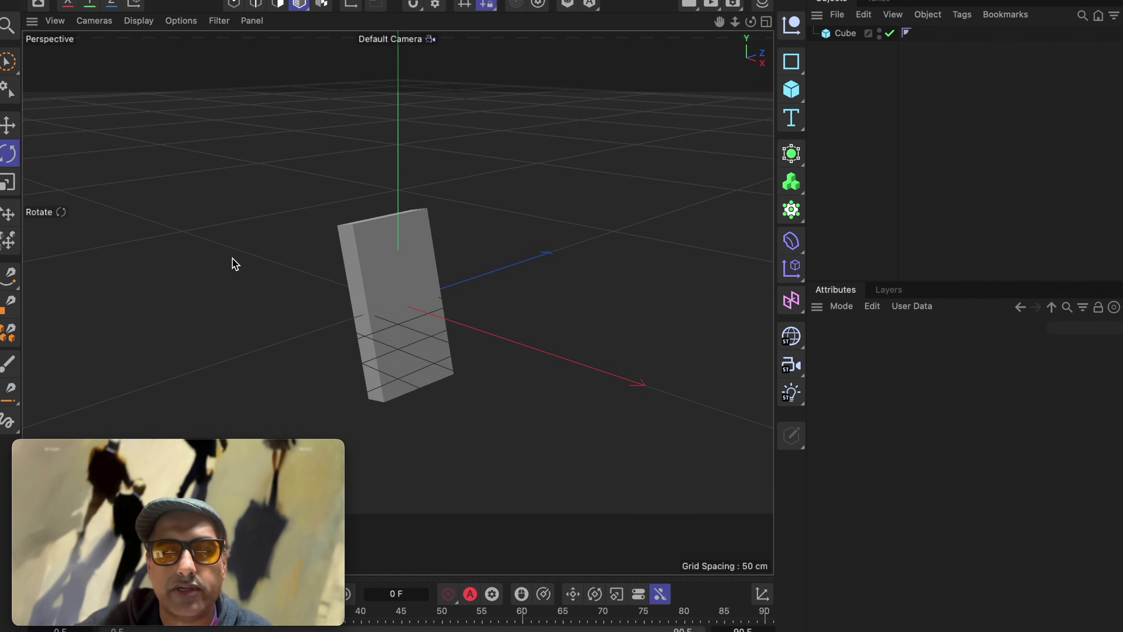
pyautogui.scroll(-2, 235, 264)
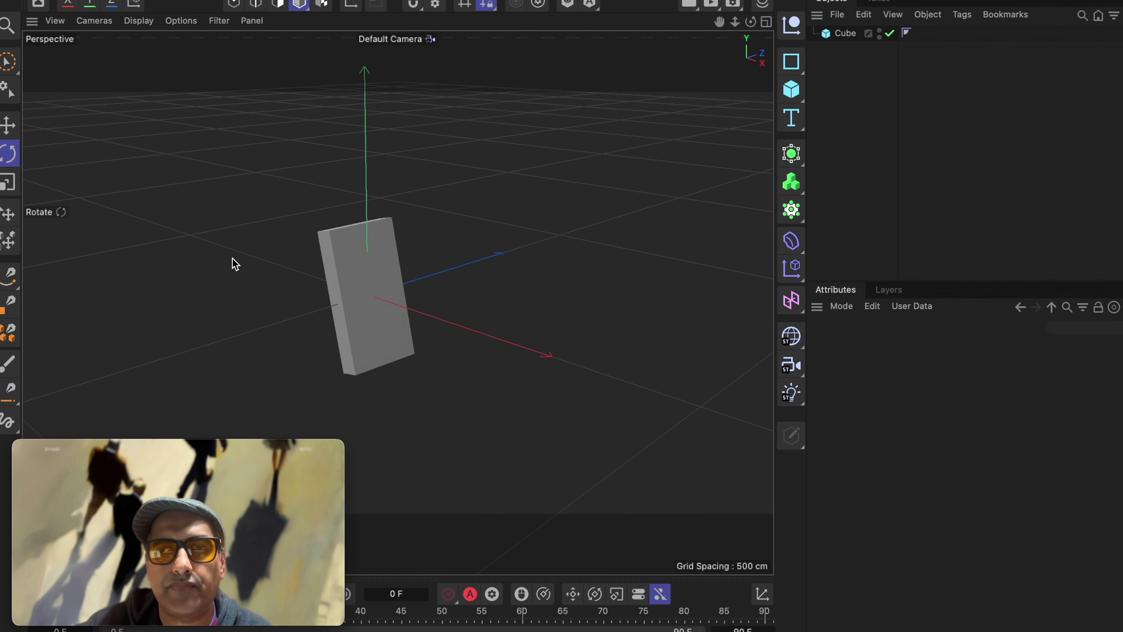
pyautogui.middleClick(235, 264)
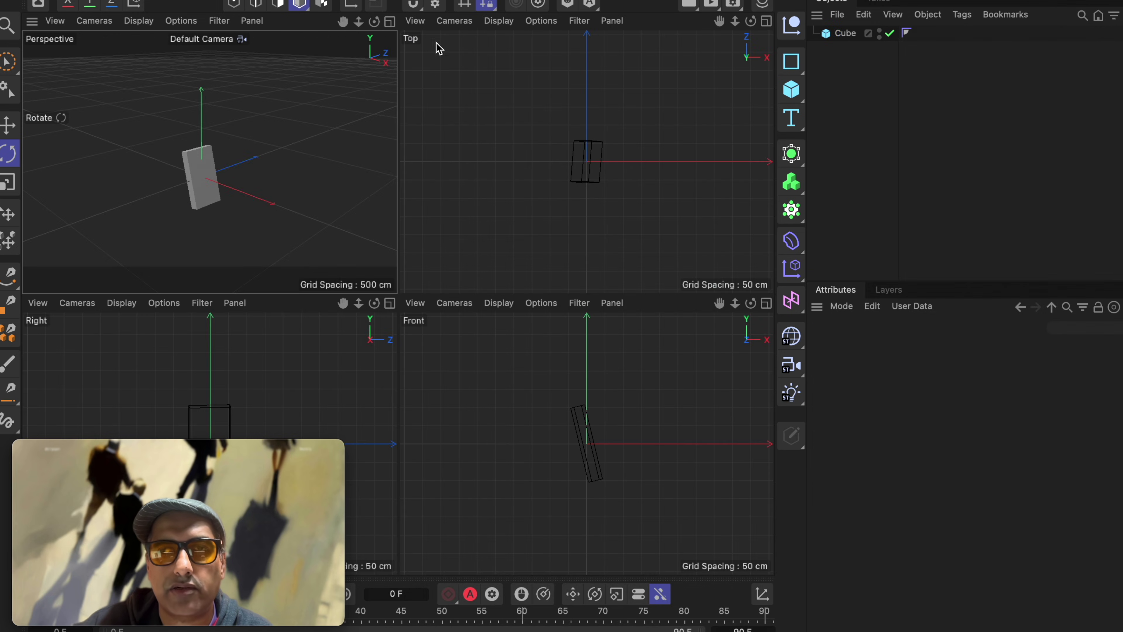
pyautogui.click(392, 31)
# Duplicate the slab and move the copy up and to the right
pyautogui.hotkey('ctrl', 'c')
pyautogui.hotkey('ctrl', 'v')
pyautogui.press('e')
pyautogui.moveTo(381, 331); pyautogui.dragTo(464, 239)
pyautogui.press('r')
pyautogui.moveTo(301, 231); pyautogui.dragTo(380, 375)
# Add a Landscape object, enlarge it beneath the slabs, and duplicate it
pyautogui.click(791, 90)
pyautogui.click(960, 225)
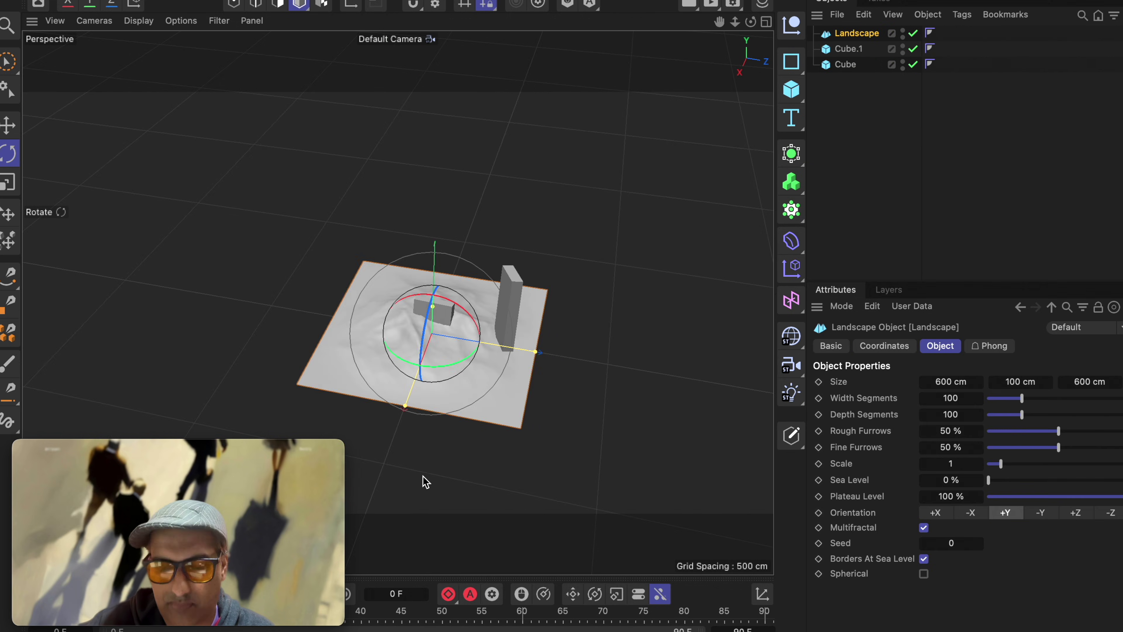
pyautogui.moveTo(421, 476); pyautogui.dragTo(622, 471)
pyautogui.hotkey('ctrl', 'c')
pyautogui.hotkey('ctrl', 'v')
pyautogui.press('e')
pyautogui.moveTo(446, 208); pyautogui.dragTo(431, 346)
# Lower the landscape copy's Rough Furrows to 6% and paste a third landscape
pyautogui.moveTo(1017, 431); pyautogui.dragTo(995, 431)
pyautogui.moveTo(619, 369); pyautogui.dragTo(510, 413)
pyautogui.hotkey('ctrl', 'v')
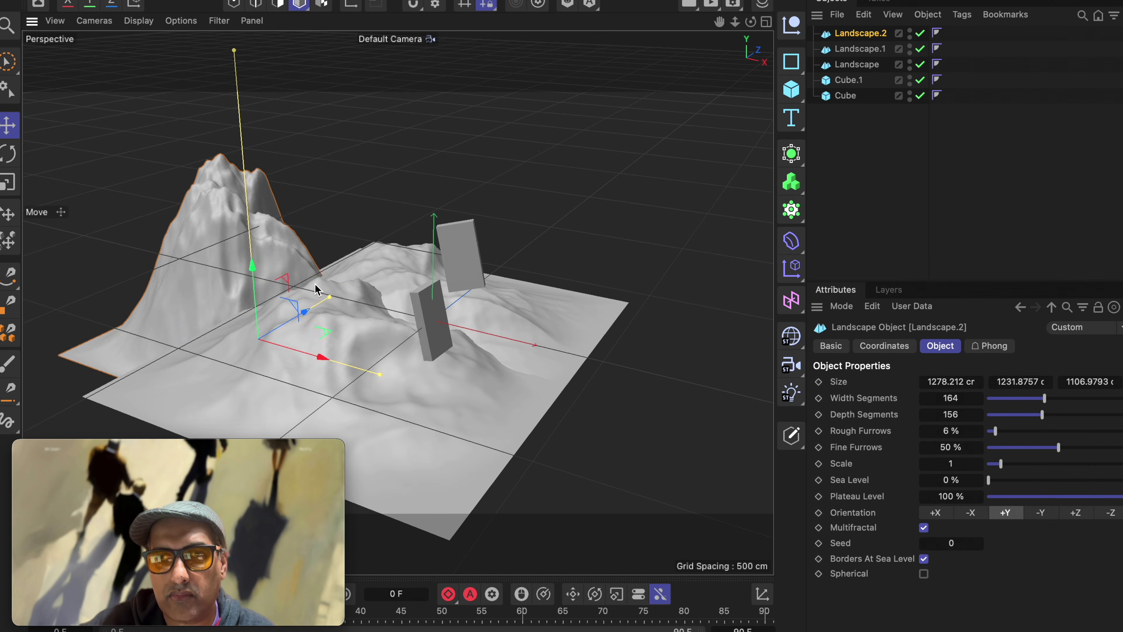
# Create a new material Mat, apply it to Cube.1, and open its settings
pyautogui.click(845, 95)
pyautogui.hotkey('shift', 'F2')
pyautogui.click(582, 21)
pyautogui.click(614, 45)
pyautogui.moveTo(564, 75); pyautogui.dragTo(856, 87)
pyautogui.doubleClick(565, 74)
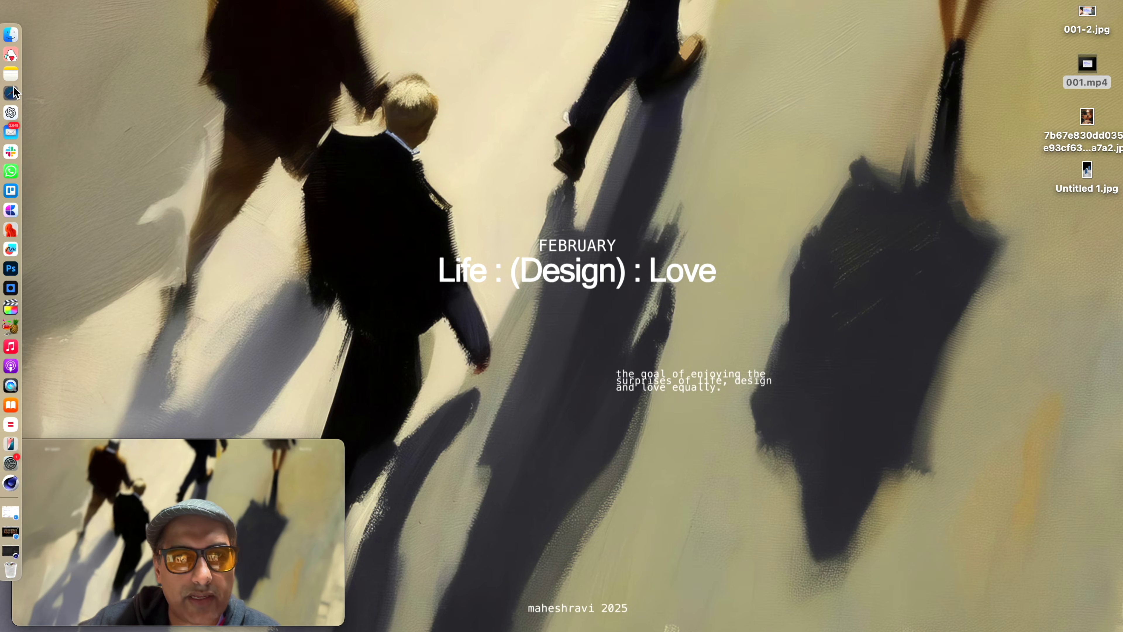
# Open Adobe Firefly from the Safari bookmarks
pyautogui.rightClick(13, 91)
pyautogui.click(297, 39)
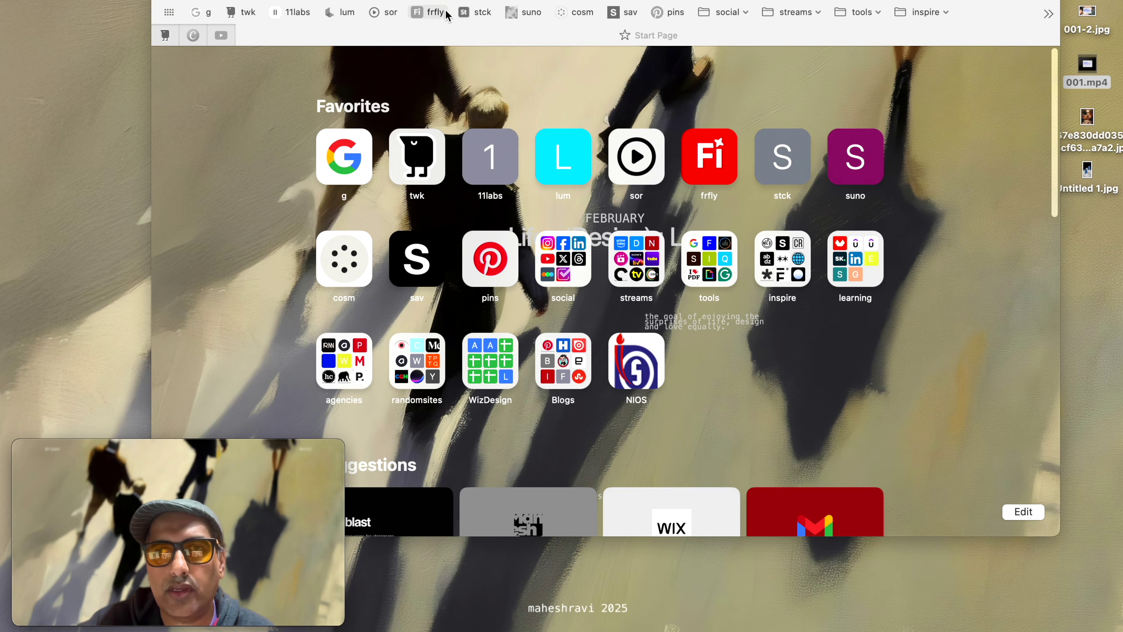
pyautogui.click(428, 13)
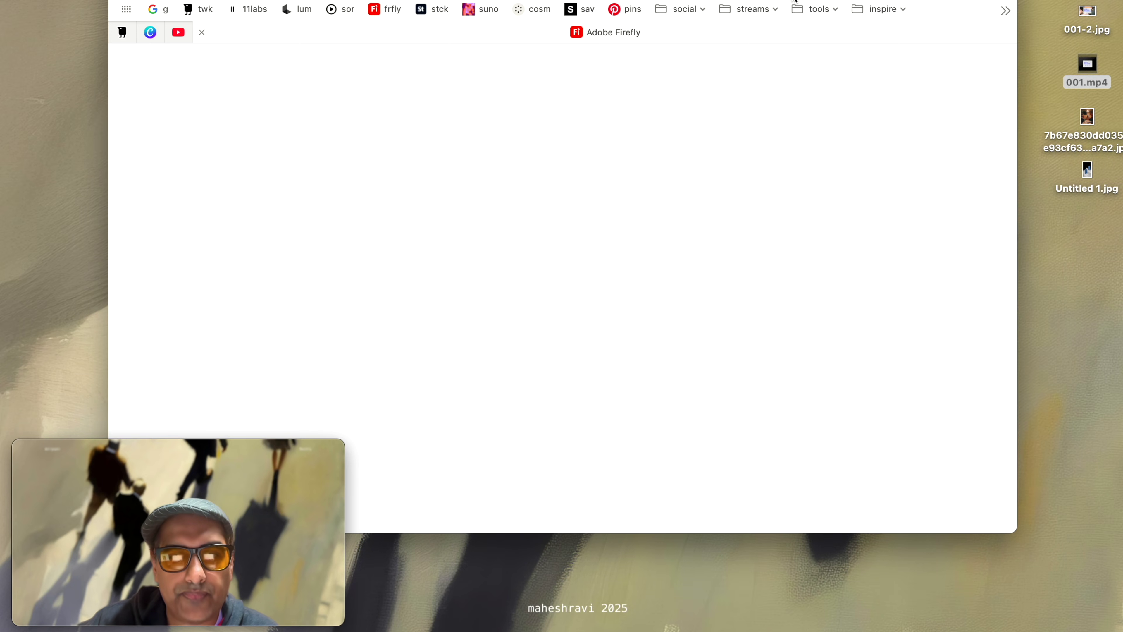
pyautogui.moveTo(794, 1); pyautogui.dragTo(822, 0)
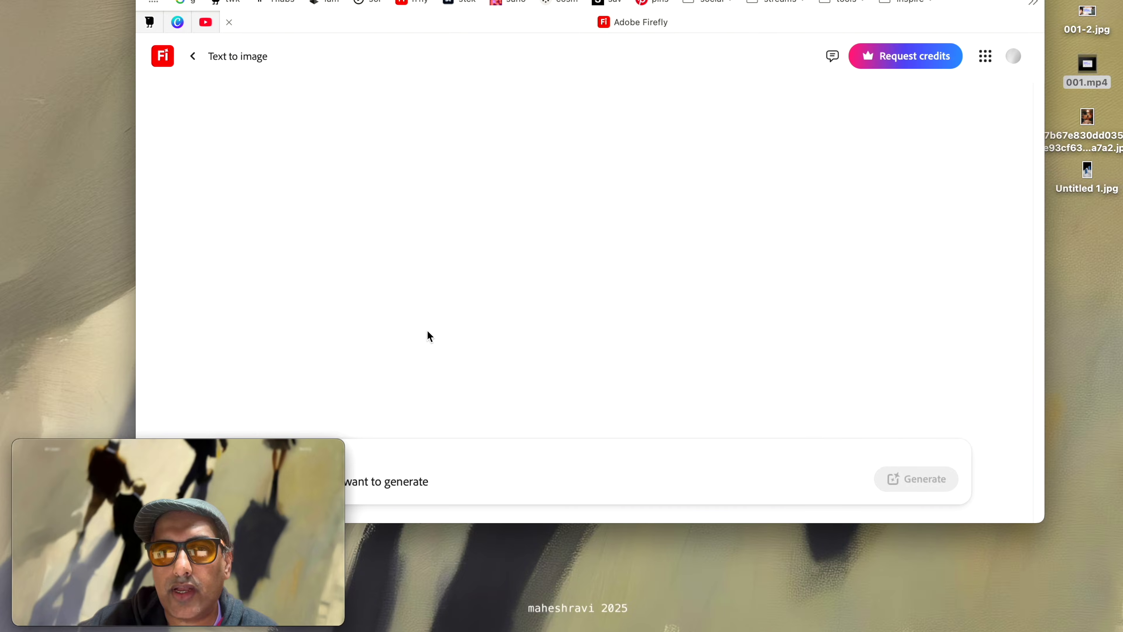
pyautogui.moveTo(486, 0); pyautogui.dragTo(624, 0)
# Type the prompt about two white-covered books floating in the air
pyautogui.click(499, 482)
pyautogui.write('two books')
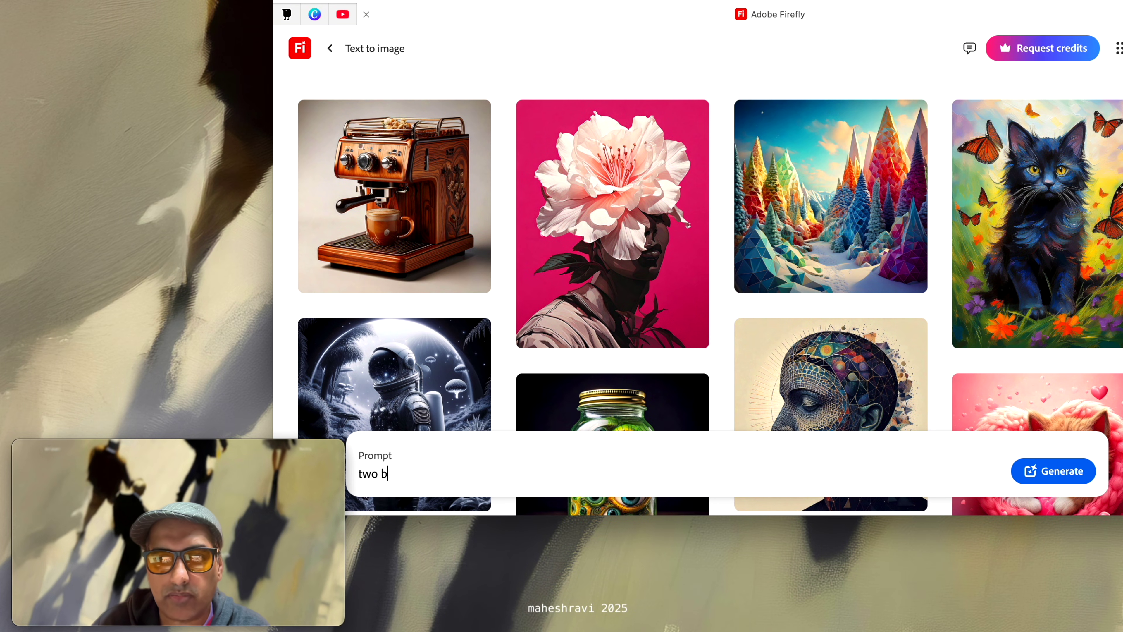
pyautogui.press('BackSpace')
pyautogui.press('BackSpace')
pyautogui.press('BackSpace')
pyautogui.press('BackSpace')
pyautogui.write('io')
pyautogui.press('BackSpace')
pyautogui.press('BackSpace')
pyautogui.write('ooks ')
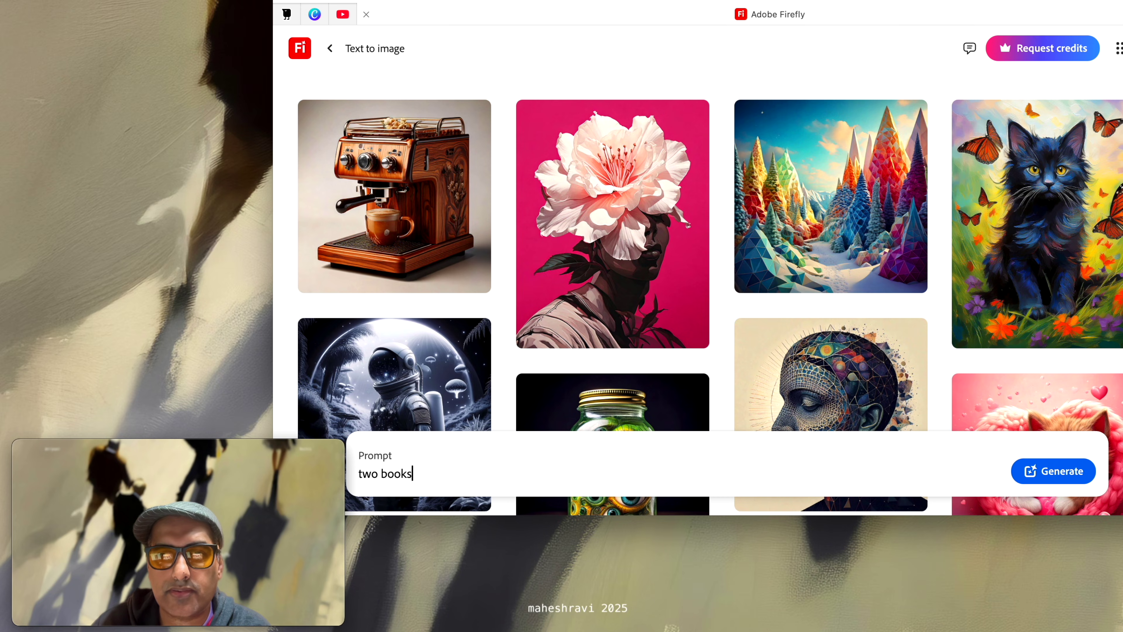
pyautogui.write('with white cover floart')
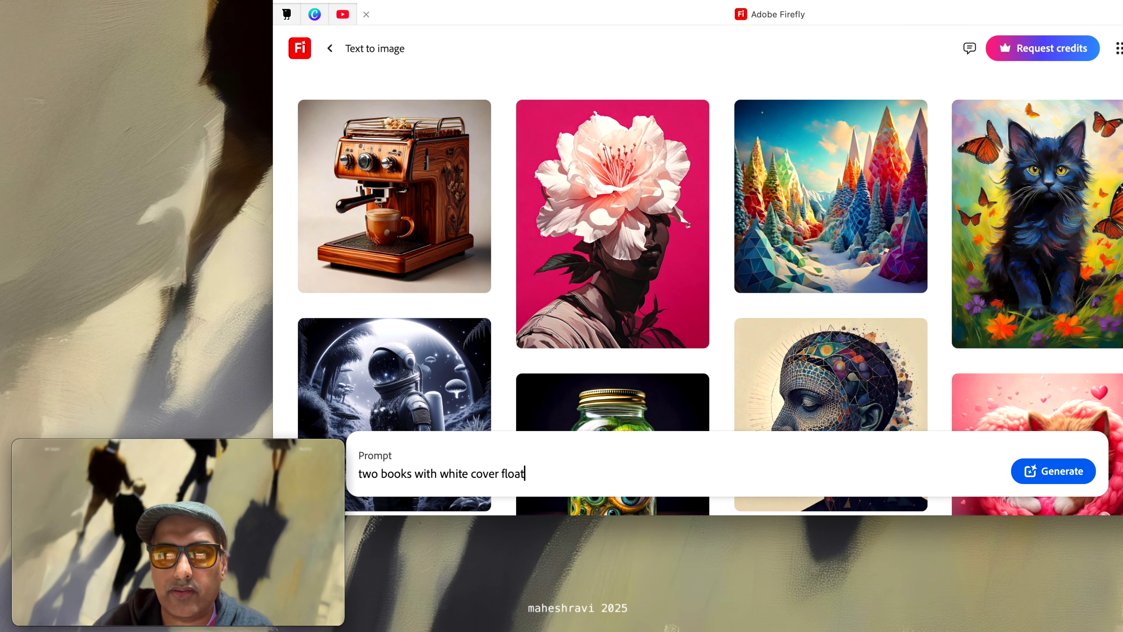
pyautogui.write('ng in the air , rocks and mountains in the background, isolated grey sky')
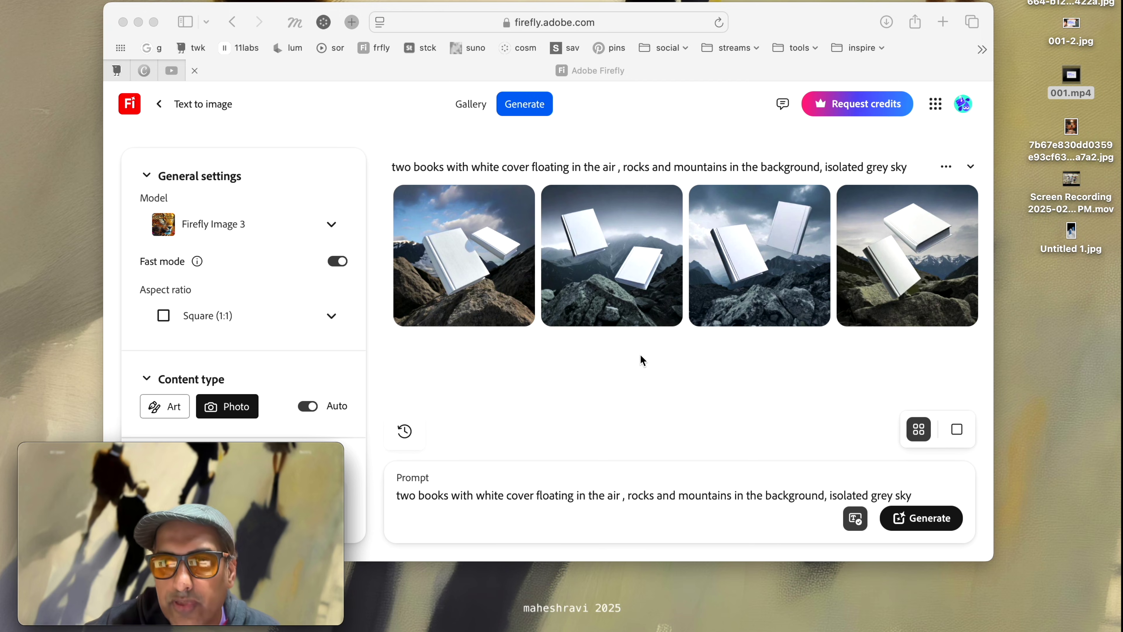
# Set the first generated image as the style reference
pyautogui.click(636, 369)
pyautogui.moveTo(482, 277)
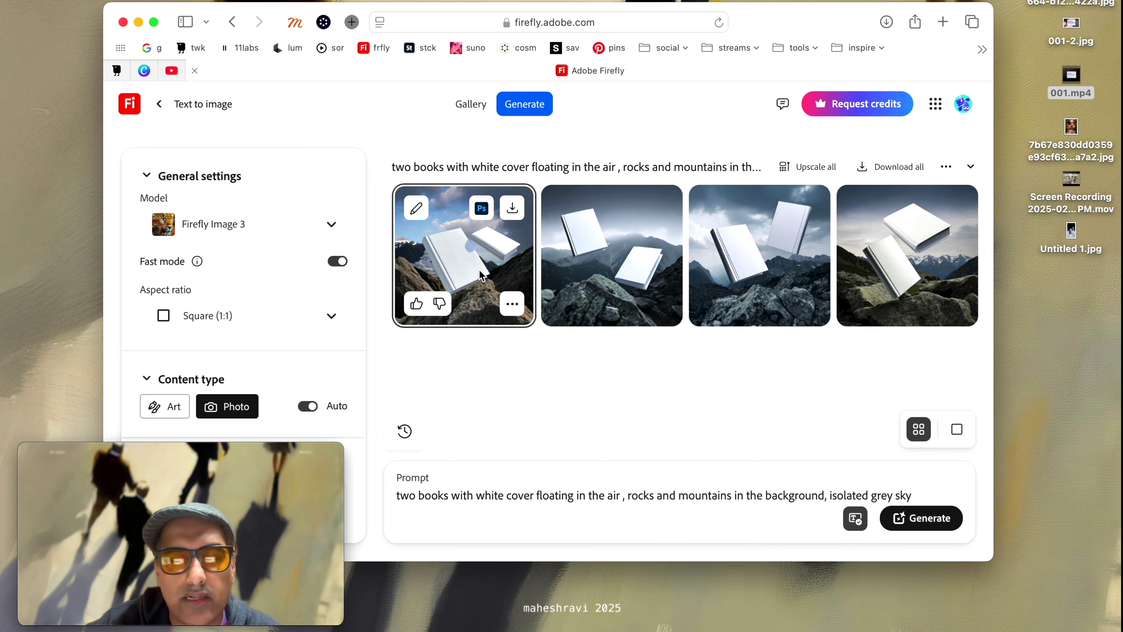
pyautogui.click(417, 208)
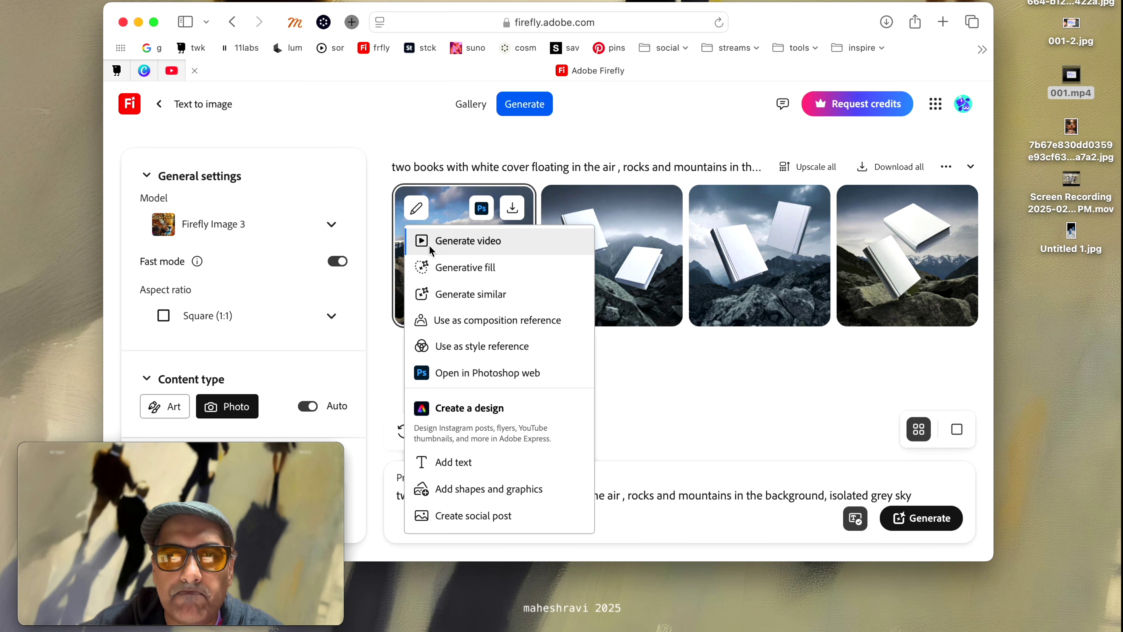
pyautogui.click(440, 346)
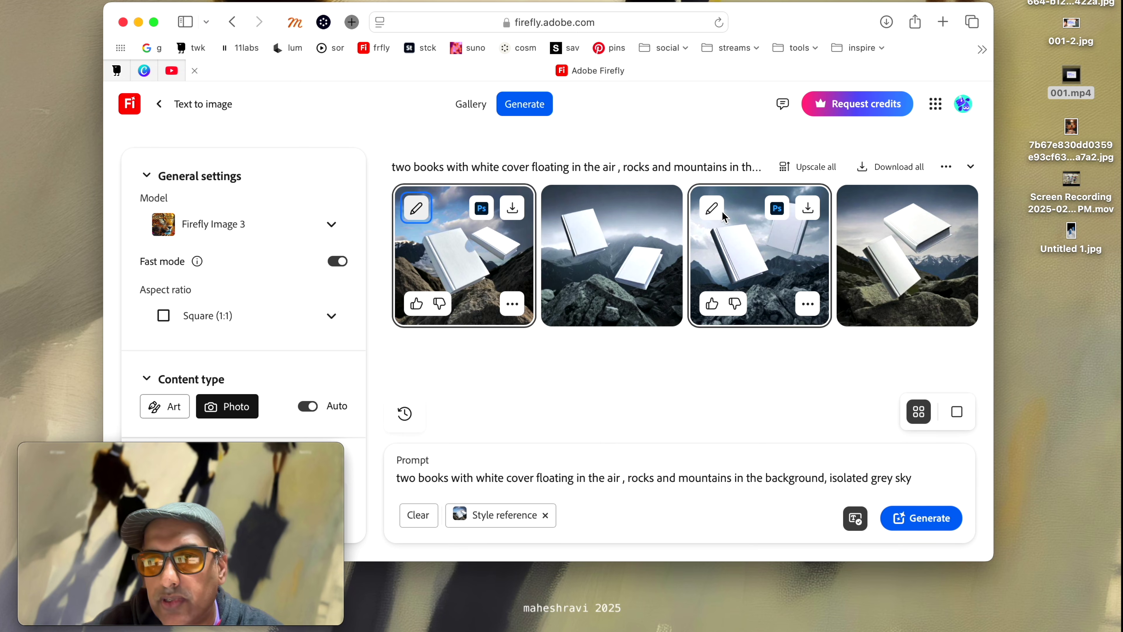
pyautogui.click(711, 208)
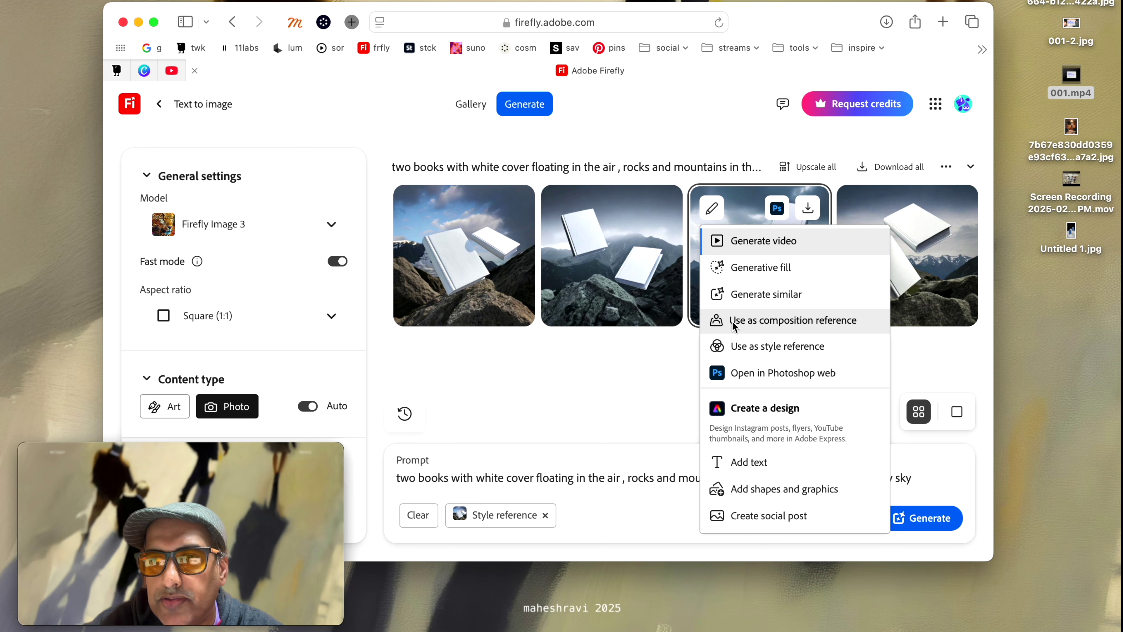
pyautogui.click(736, 349)
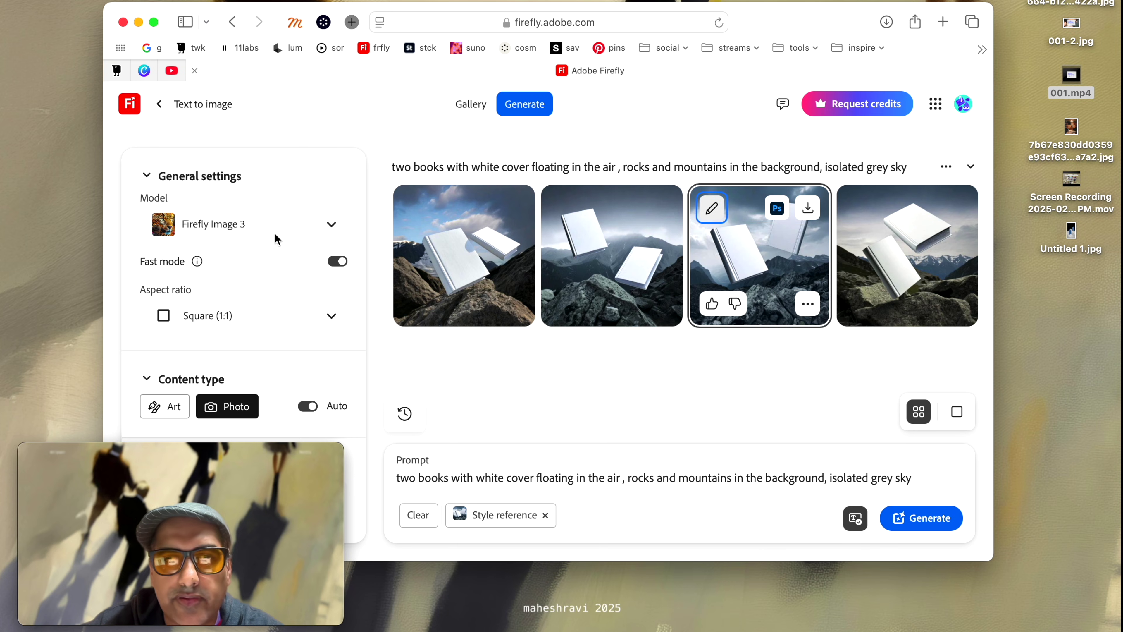
# Upload Untitled 1.jpg as composition reference at full strength and generate new images
pyautogui.scroll(-5, 277, 237)
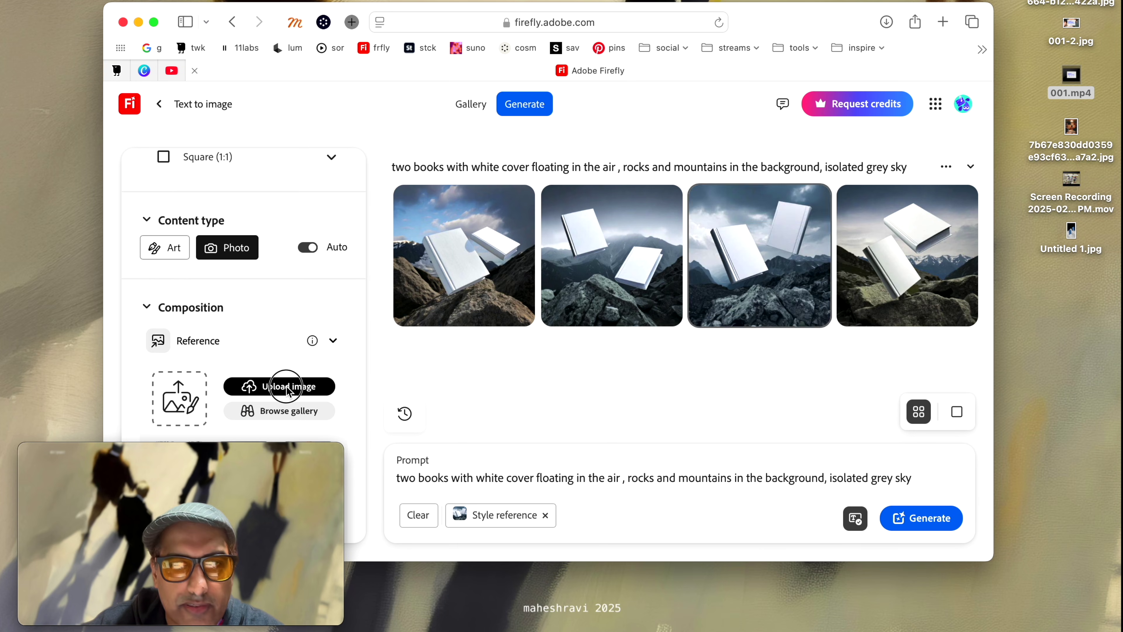
pyautogui.click(288, 387)
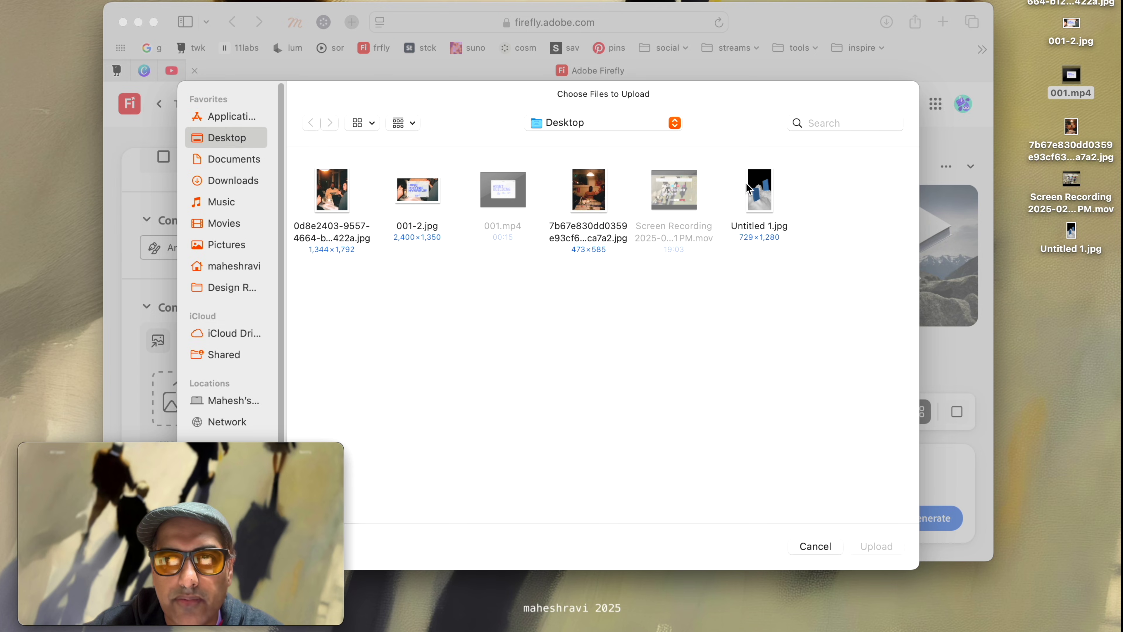
pyautogui.doubleClick(748, 188)
pyautogui.click(661, 377)
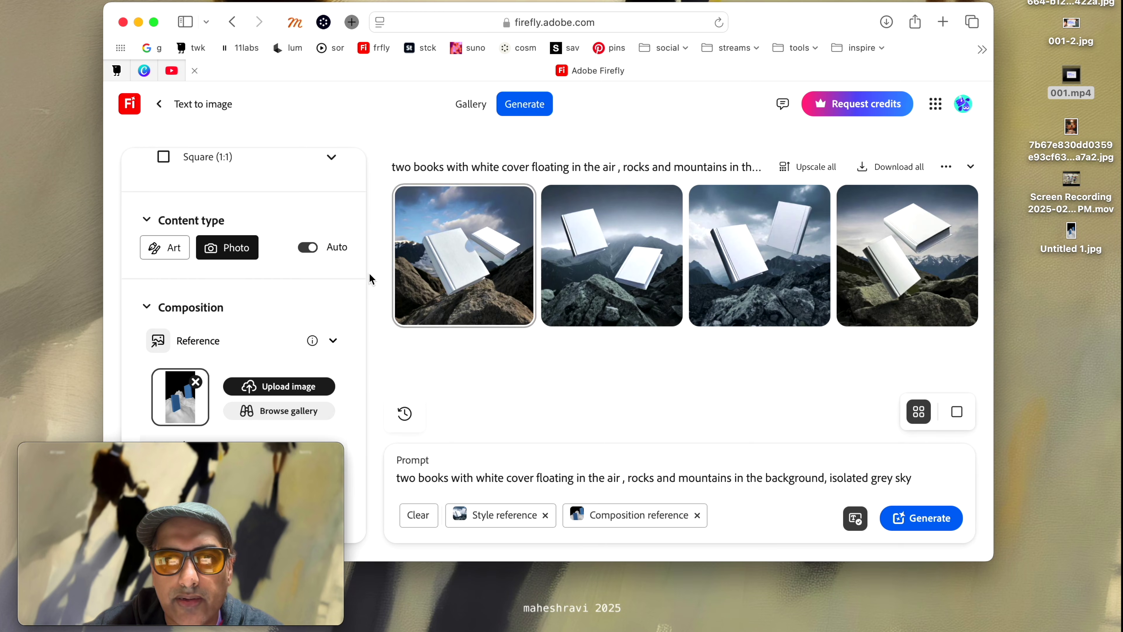
pyautogui.scroll(-10, 349, 272)
pyautogui.scroll(4, 344, 264)
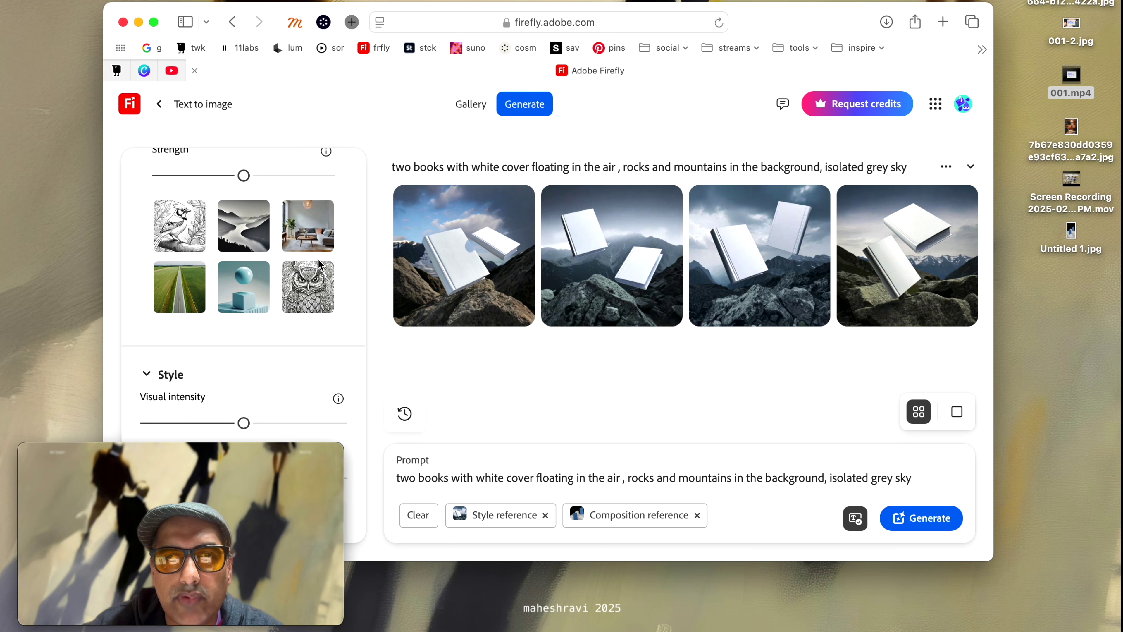
pyautogui.moveTo(238, 174); pyautogui.dragTo(364, 183)
pyautogui.scroll(3, 321, 256)
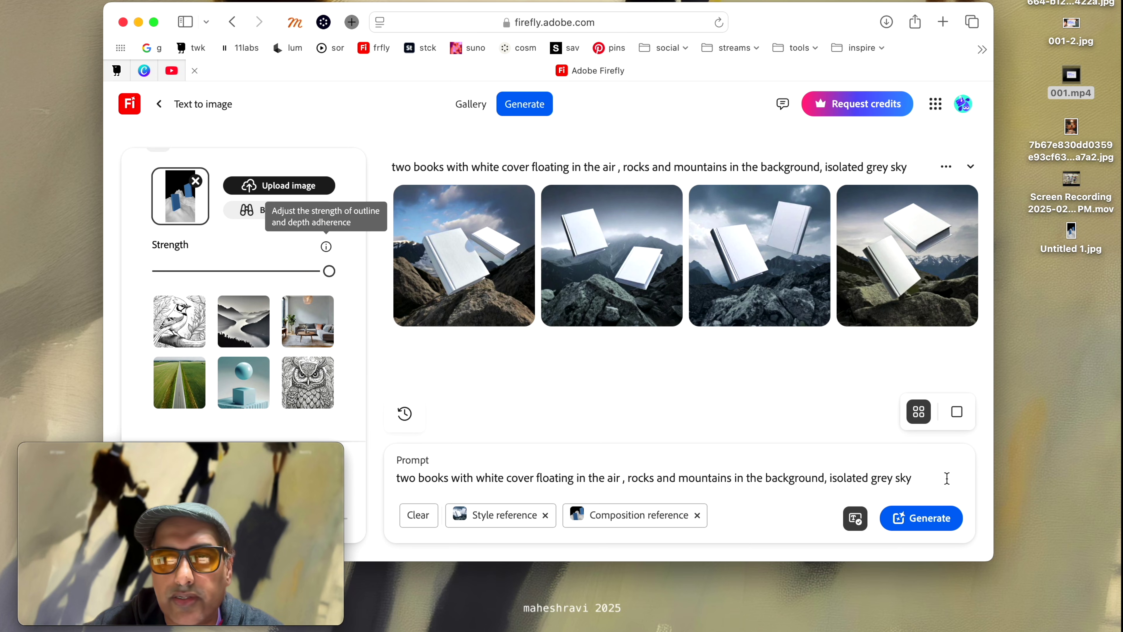
pyautogui.click(937, 516)
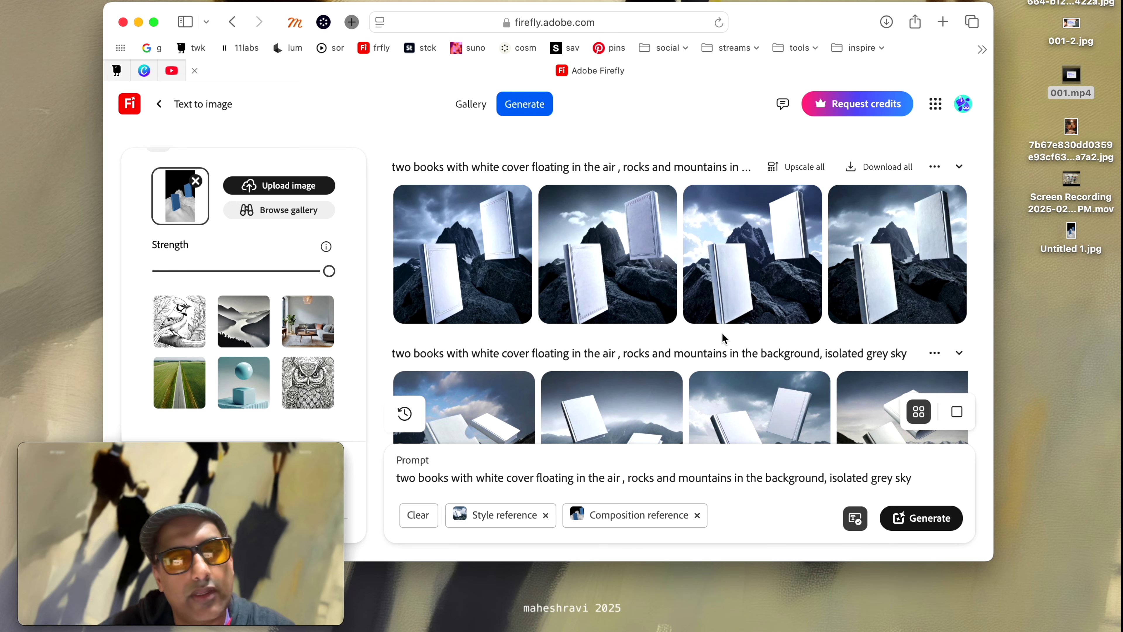
# Preview the fourth new image full size, then open ElevenLabs from the bookmarks
pyautogui.click(915, 238)
pyautogui.click(899, 270)
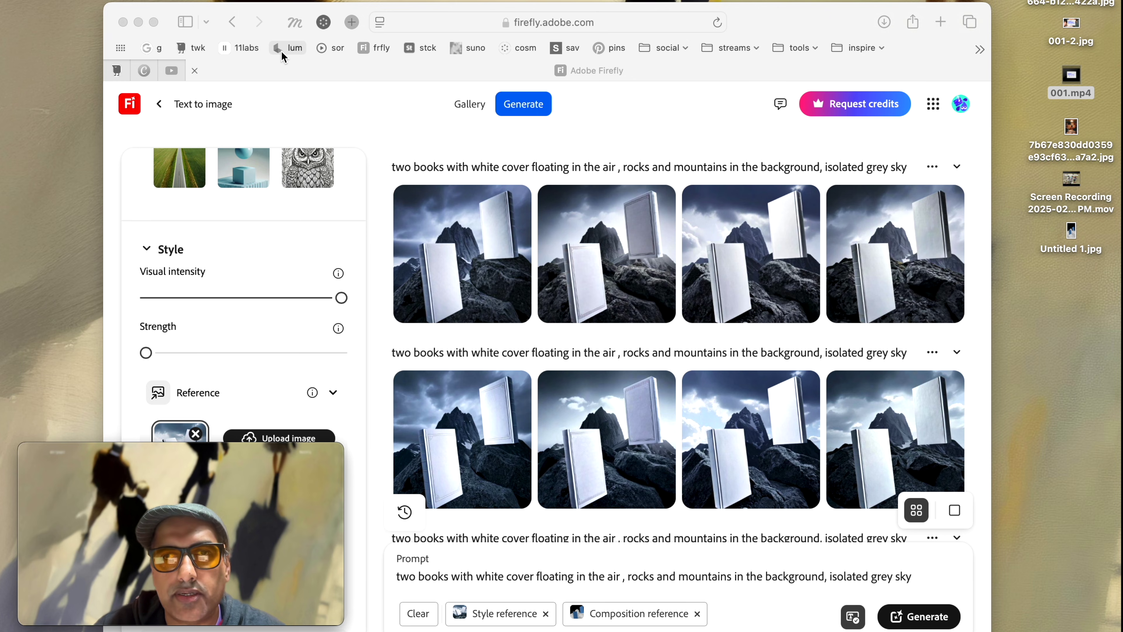
pyautogui.click(247, 48)
pyautogui.moveTo(767, 25); pyautogui.dragTo(765, 0)
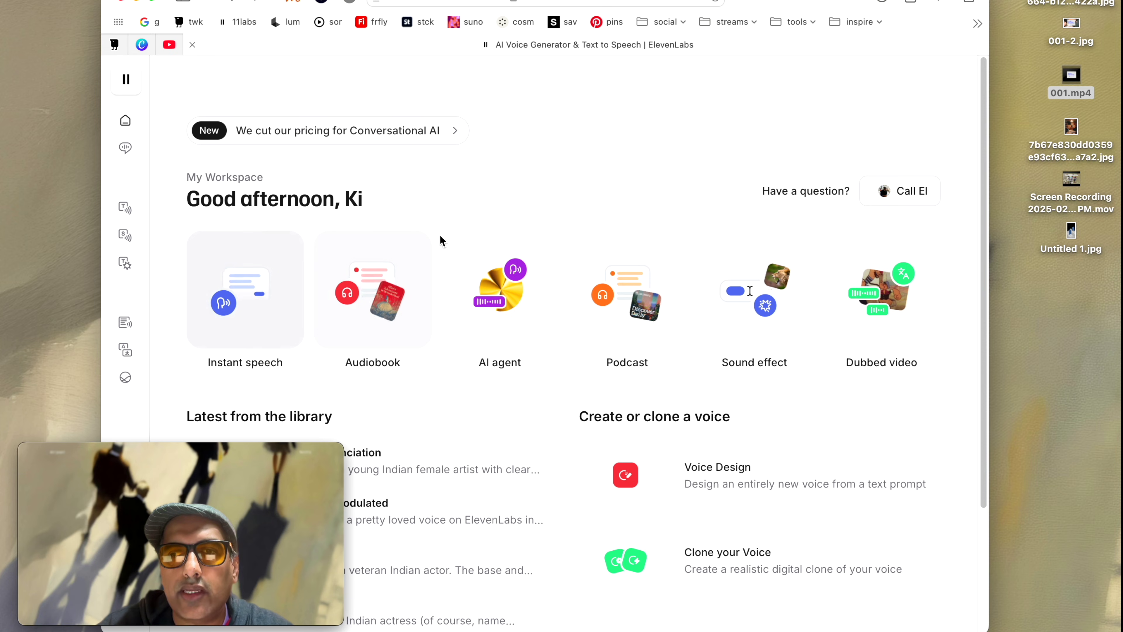
# Start an instant text-to-speech job with Charlotte, stability about 26%, style exaggeration above 50%
pyautogui.click(244, 286)
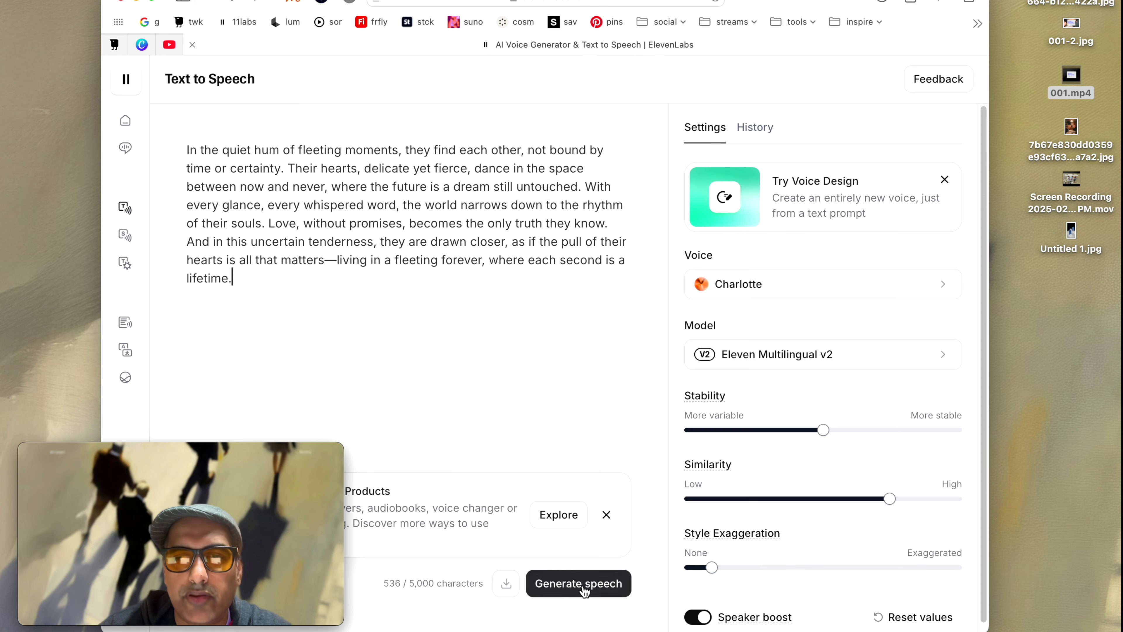
pyautogui.click(746, 282)
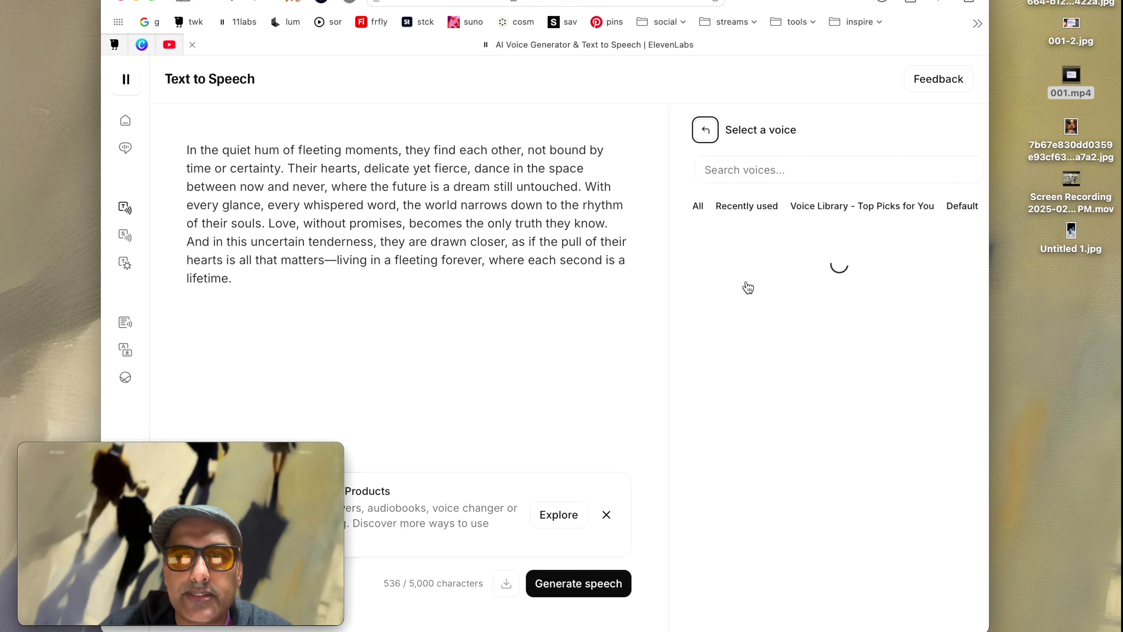
pyautogui.click(694, 128)
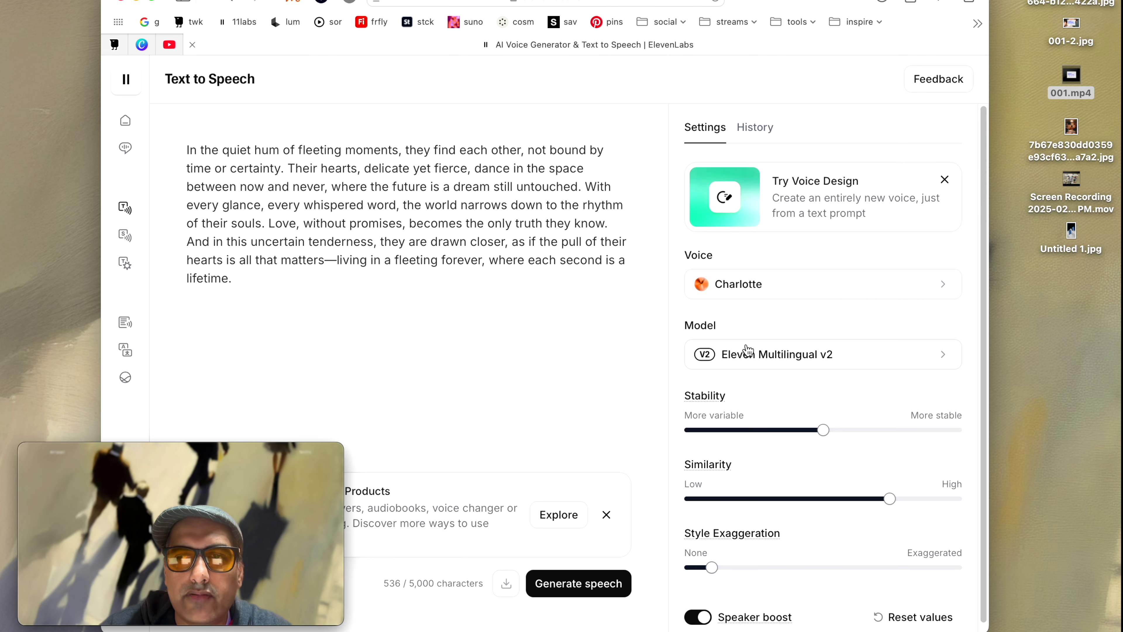
pyautogui.scroll(-1, 747, 349)
pyautogui.click(761, 421)
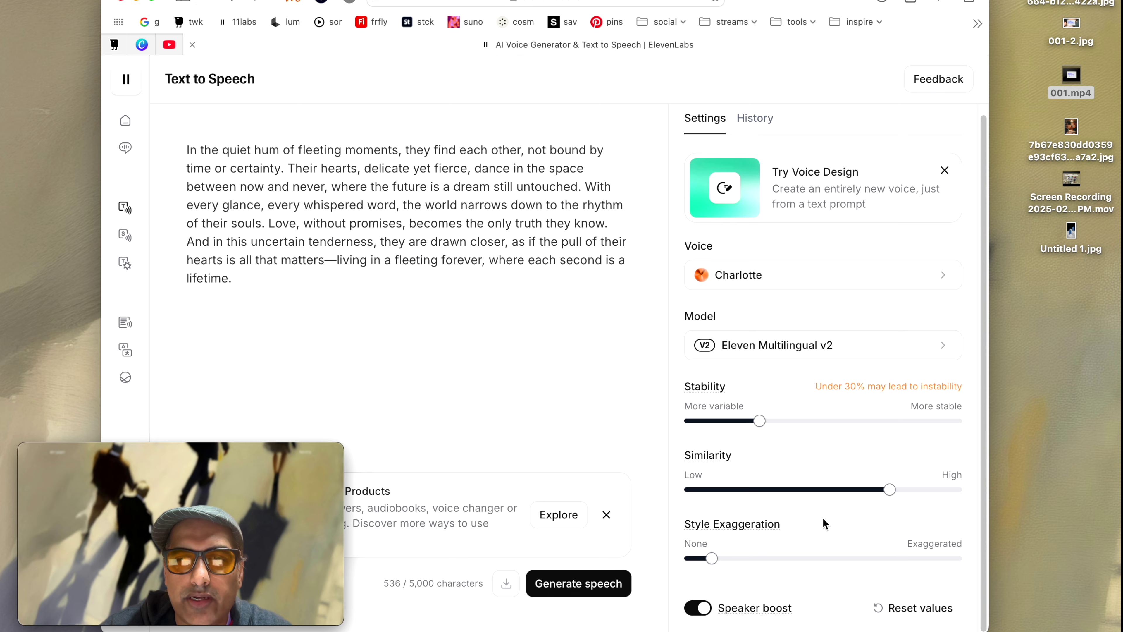
pyautogui.moveTo(713, 558); pyautogui.dragTo(842, 560)
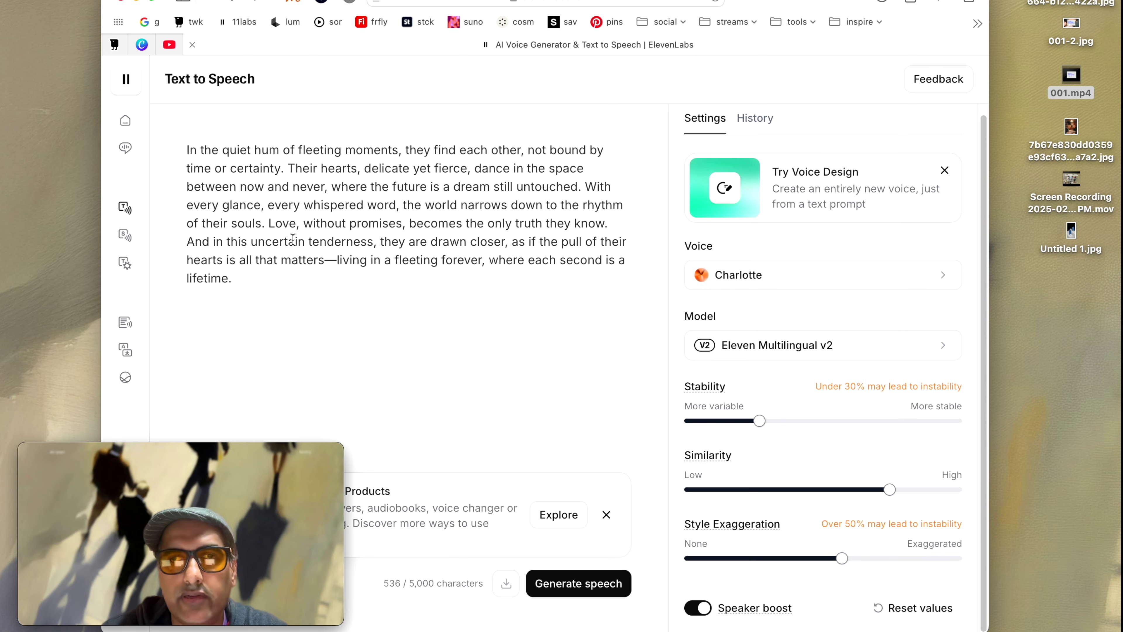
# Generate sound effects from 'a loud thunder sound with bells ringing in the background'
pyautogui.moveTo(156, 306)
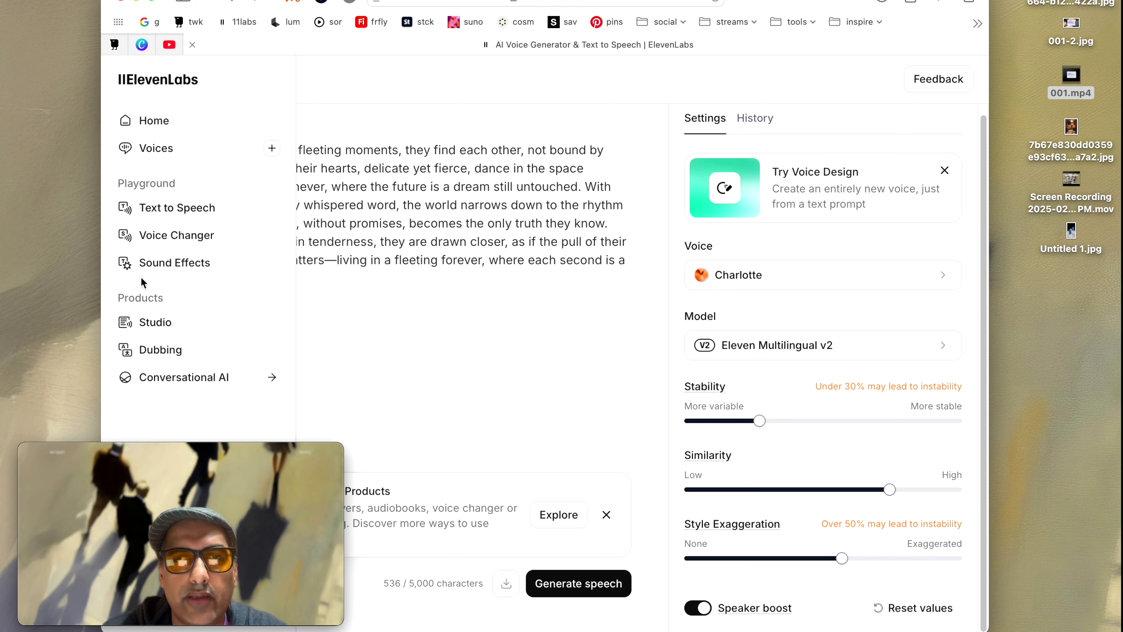
pyautogui.click(153, 274)
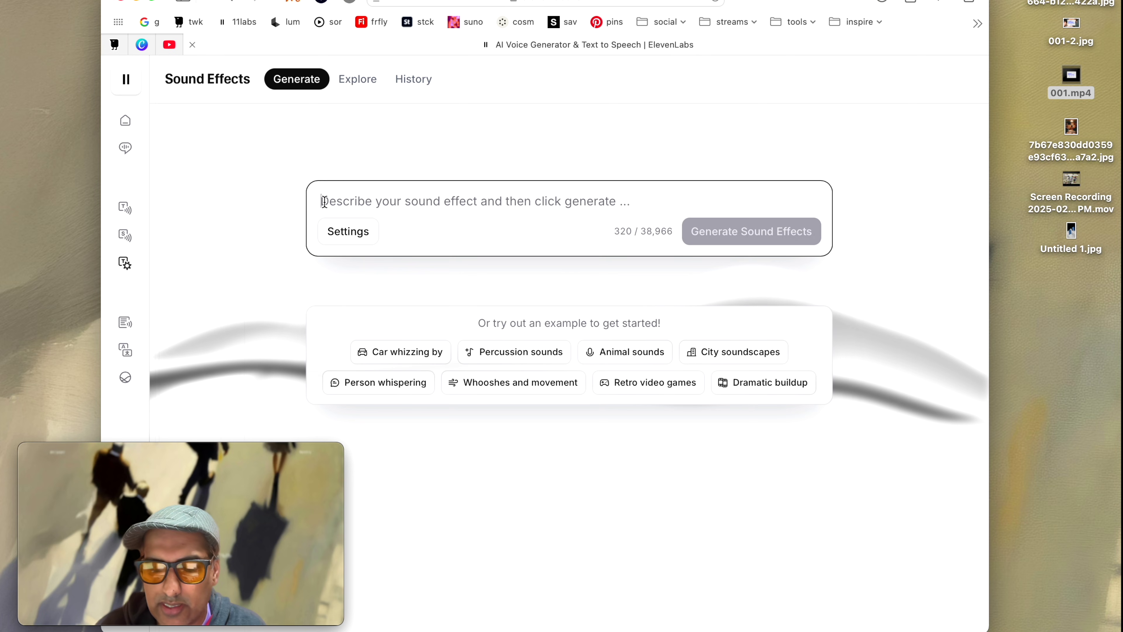
pyautogui.write('a loud thunder')
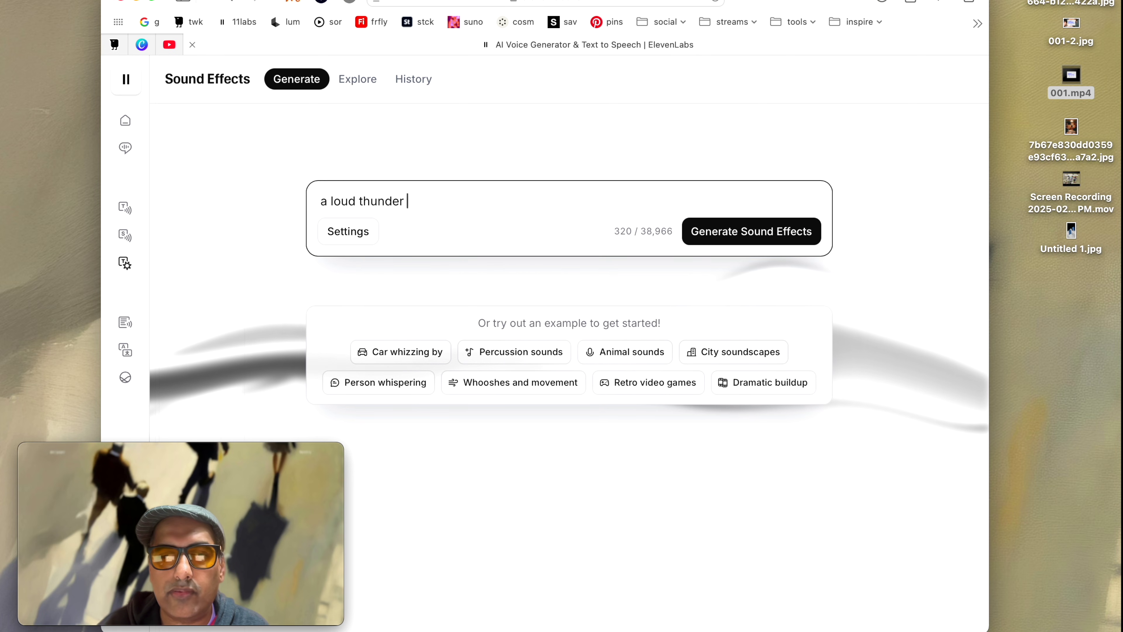
pyautogui.write(' sound')
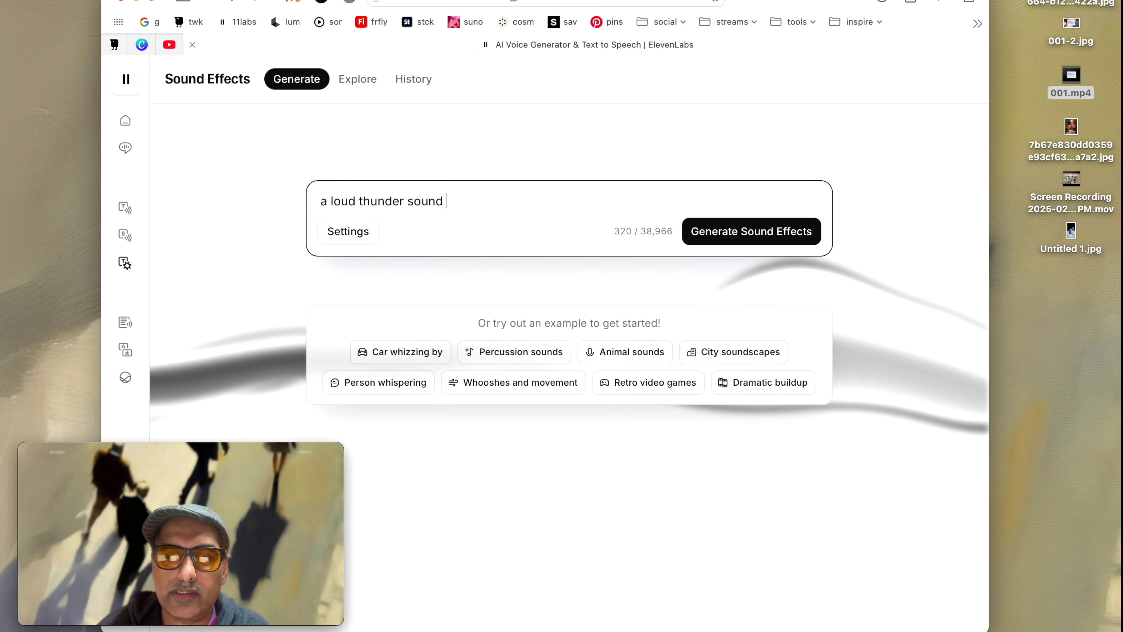
pyautogui.write(' with bells ringing gin')
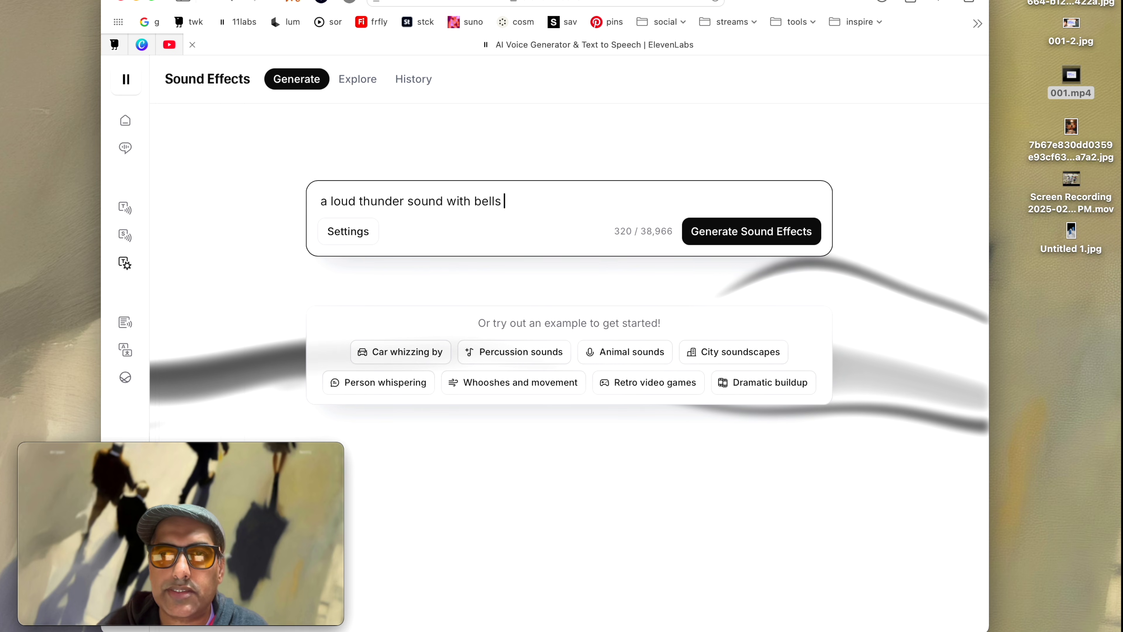
pyautogui.press('BackSpace')
pyautogui.press('BackSpace')
pyautogui.press('BackSpace')
pyautogui.press('BackSpace')
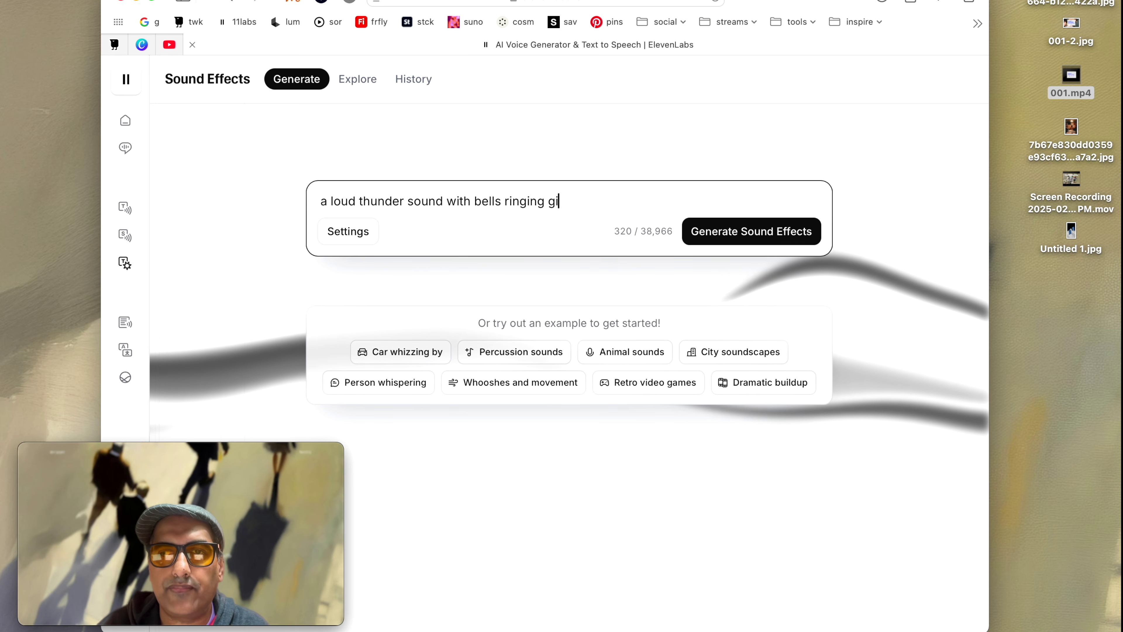
pyautogui.write('in the background')
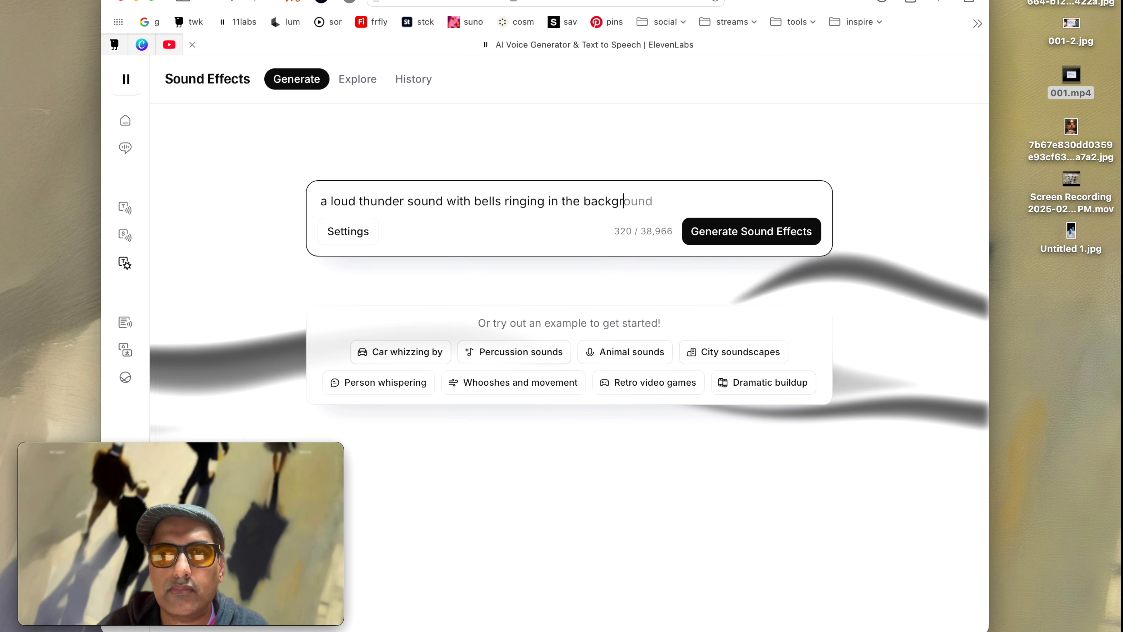
pyautogui.click(720, 233)
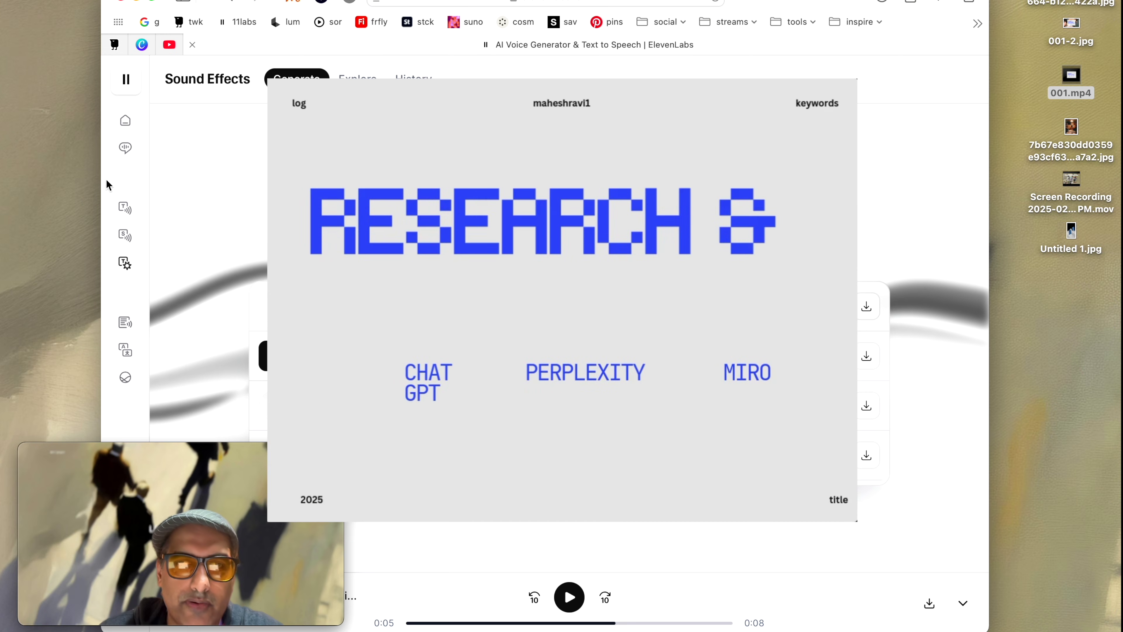
# Bring up ChatGPT, open the paperbird project, and shift the window right
pyautogui.moveTo(18, 139)
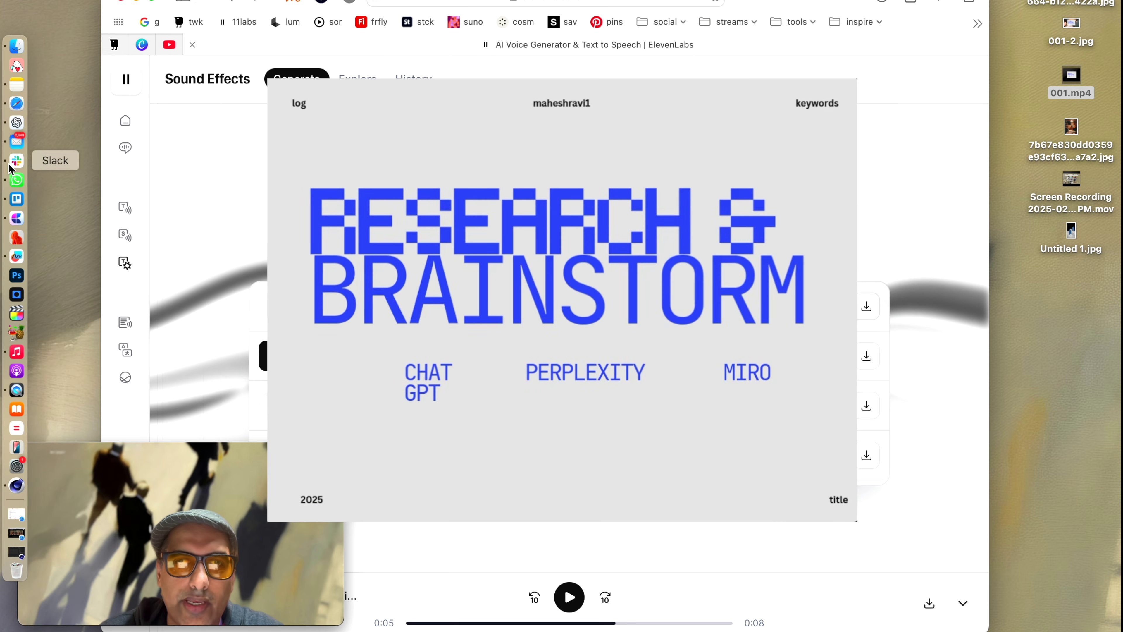
pyautogui.click(18, 124)
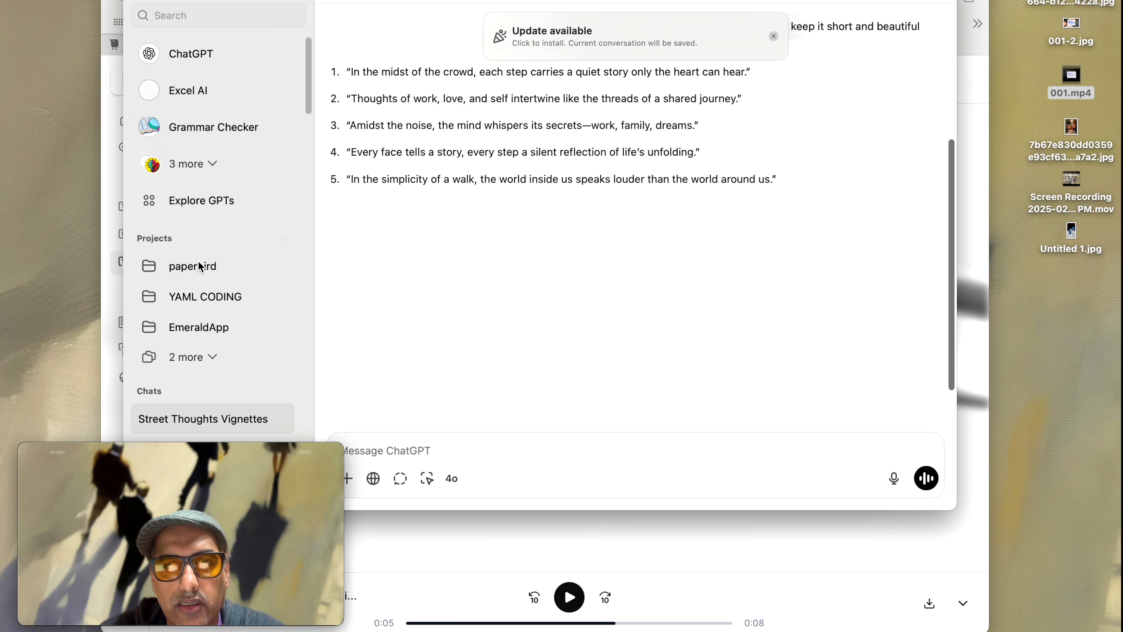
pyautogui.click(204, 265)
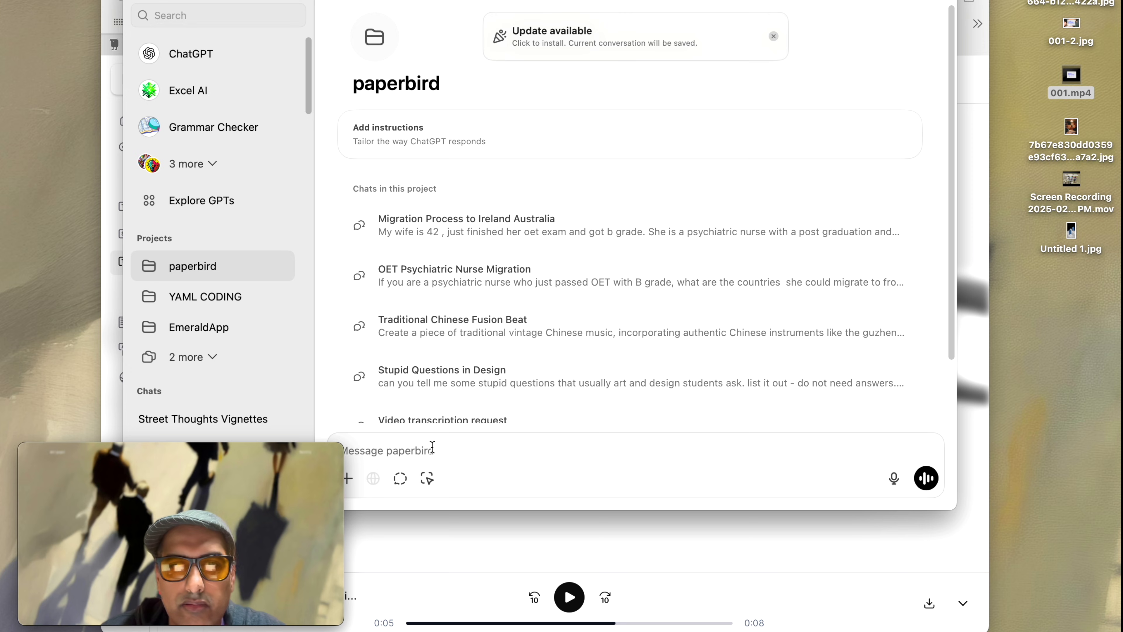
pyautogui.scroll(-2, 550, 318)
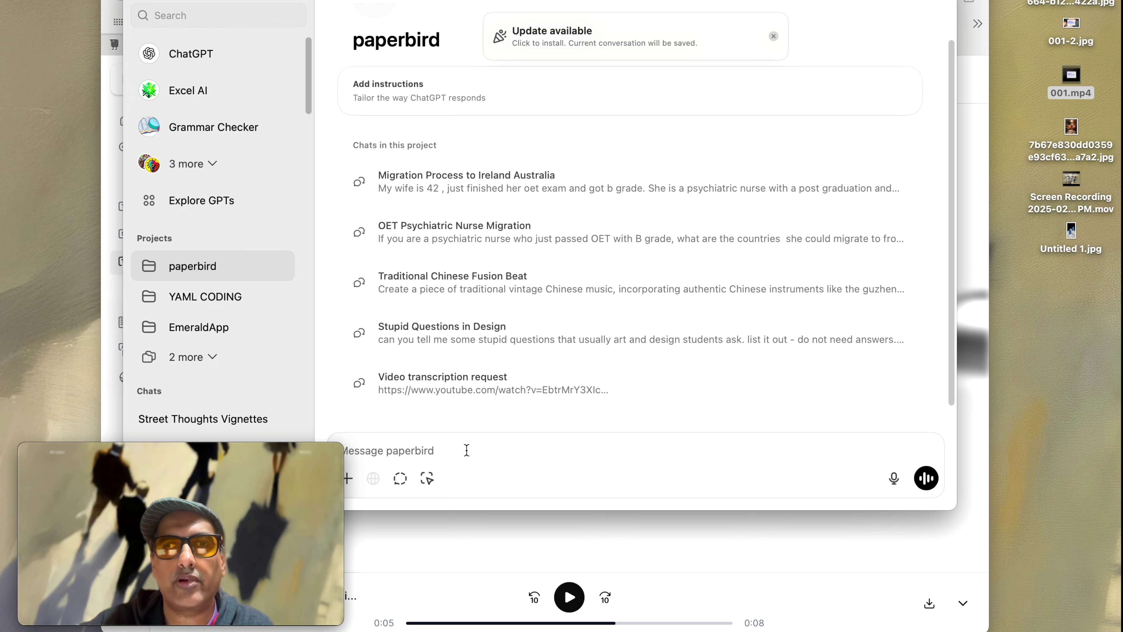
pyautogui.moveTo(283, 1); pyautogui.dragTo(327, 1)
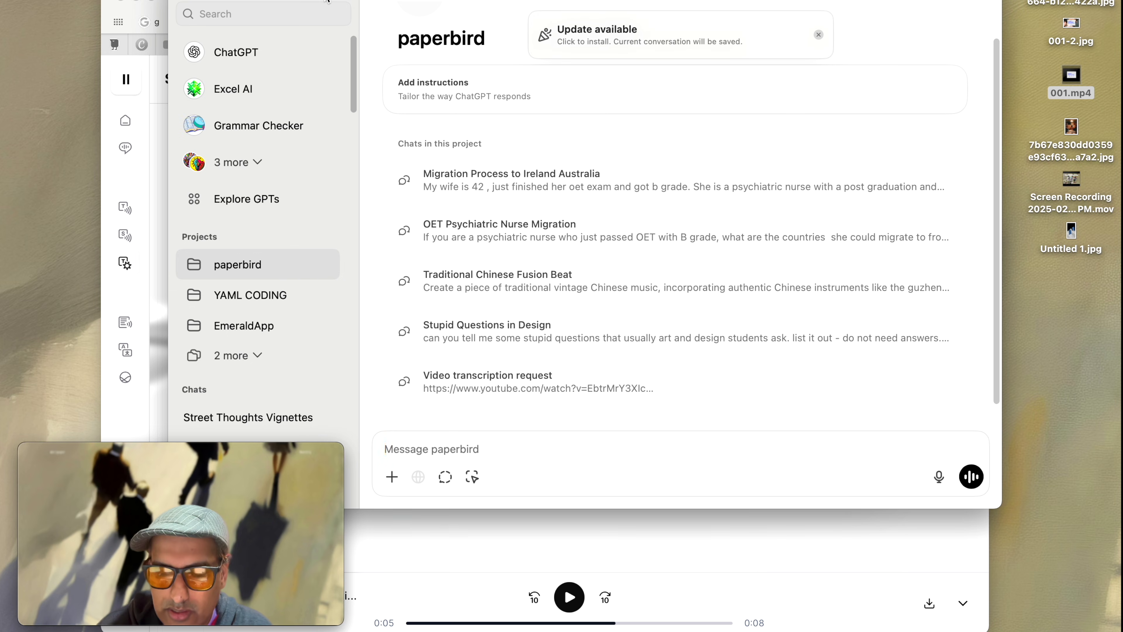
# Ask for a simple summary of UX laws as information capsules
pyautogui.write('can')
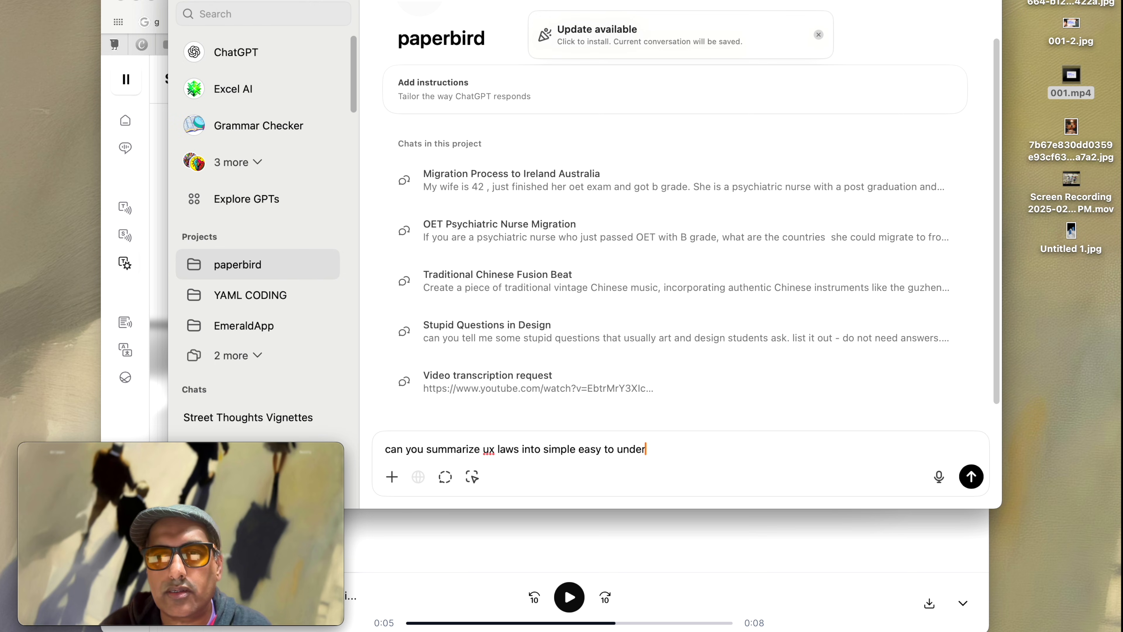
pyautogui.write('stand informati')
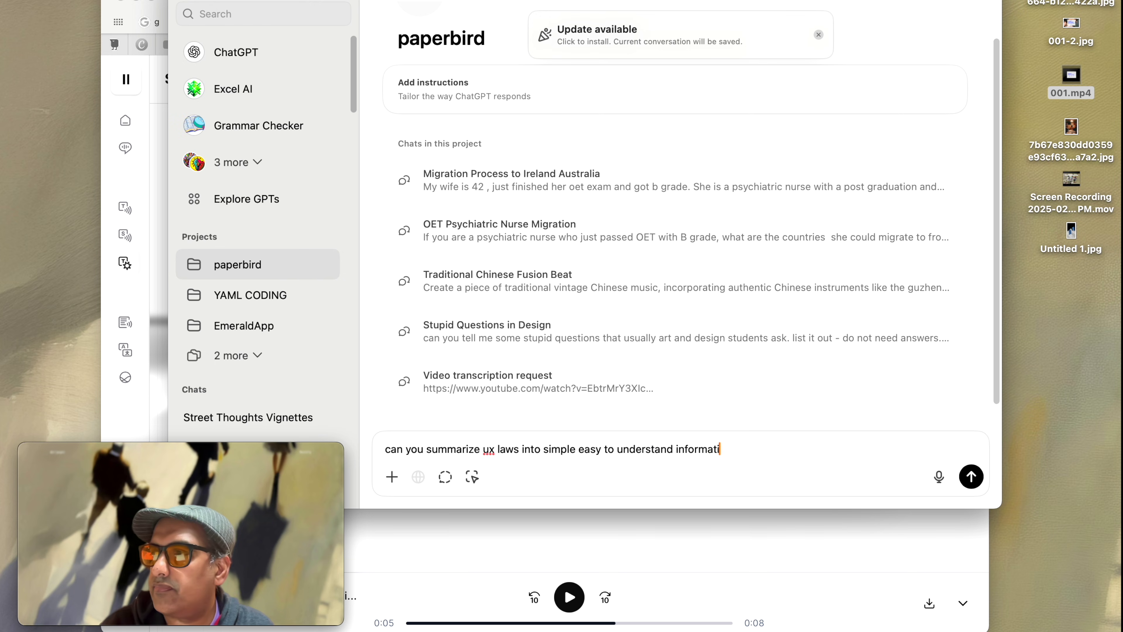
pyautogui.write('on cam')
pyautogui.press('BackSpace')
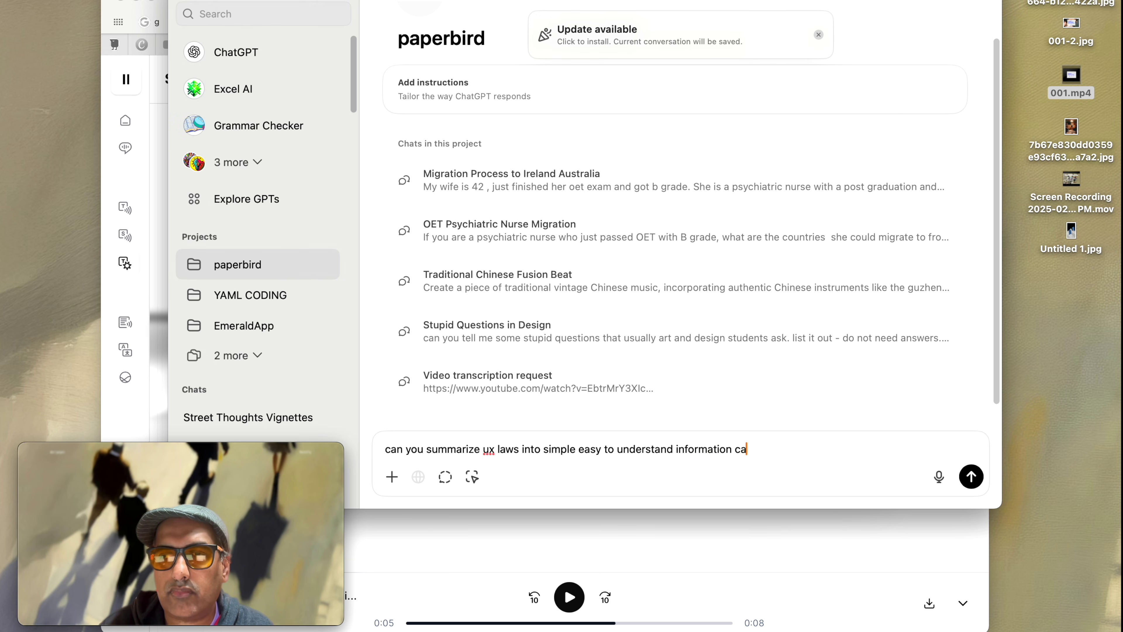
pyautogui.write('psules')
pyautogui.press('Return')
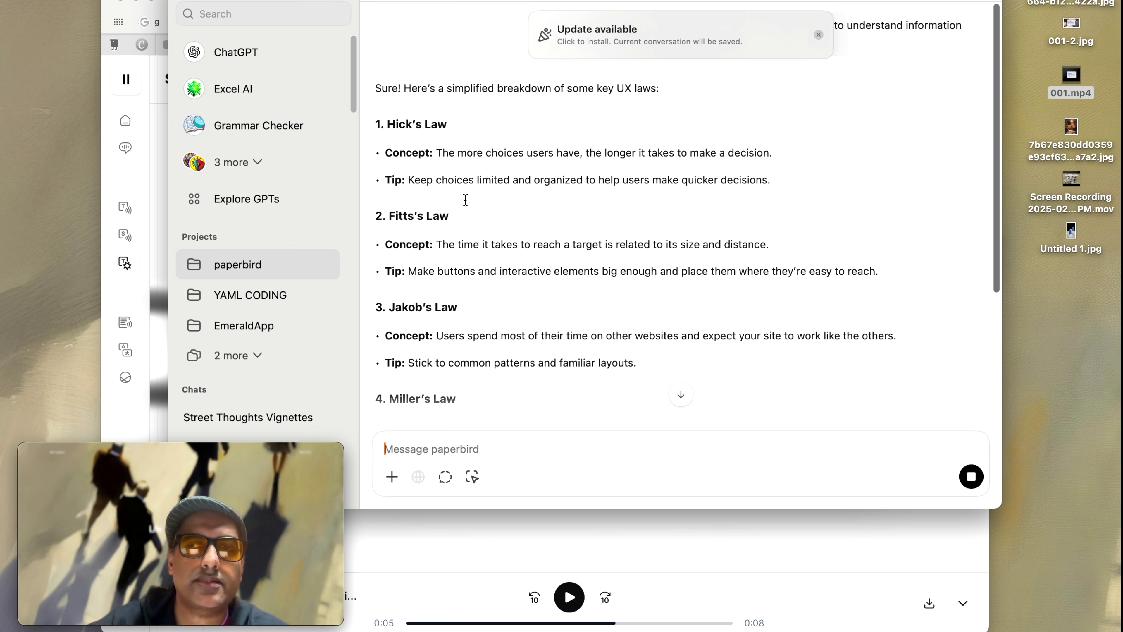
# Scroll through the UX laws answer, then hide ChatGPT
pyautogui.scroll(-1, 464, 202)
pyautogui.scroll(-5, 464, 202)
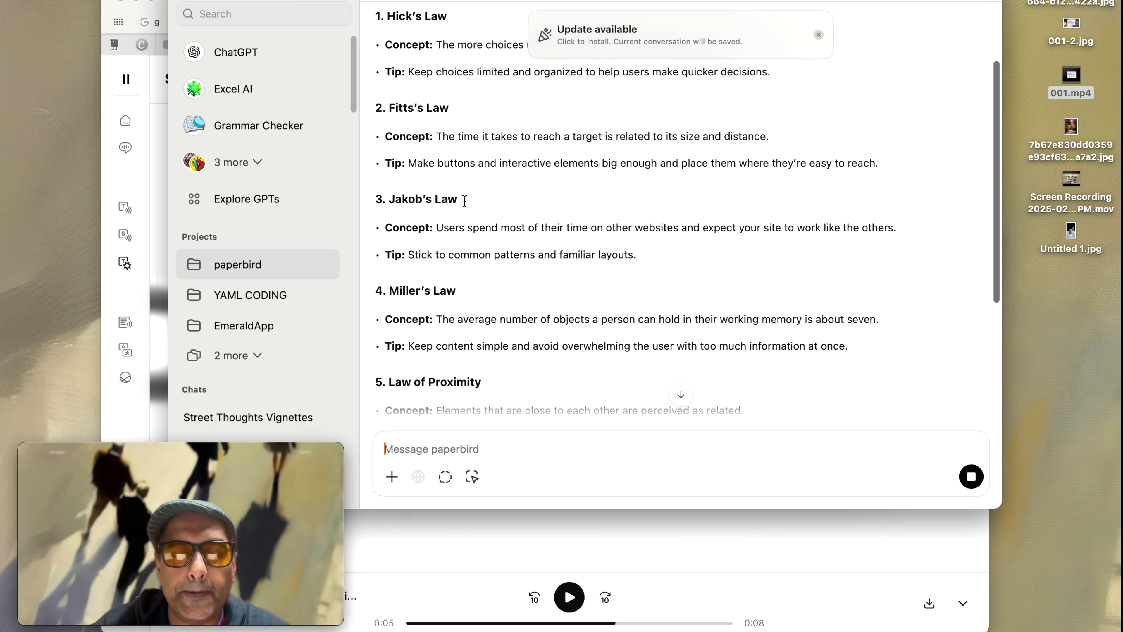
pyautogui.scroll(-5, 464, 201)
pyautogui.scroll(-4, 464, 202)
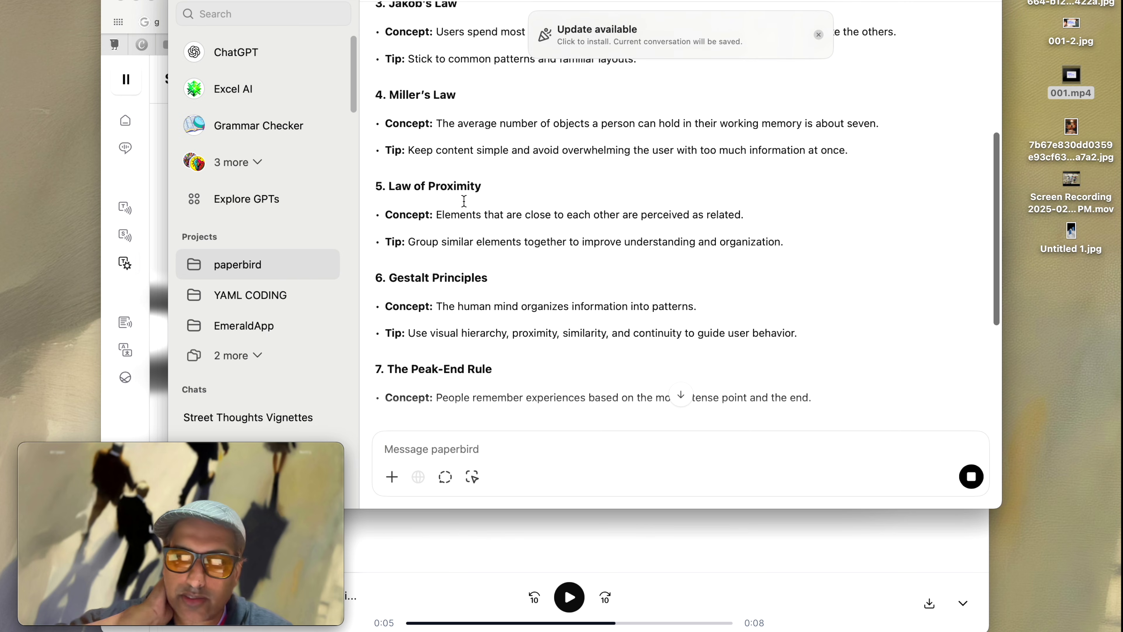
pyautogui.scroll(-13, 557, 394)
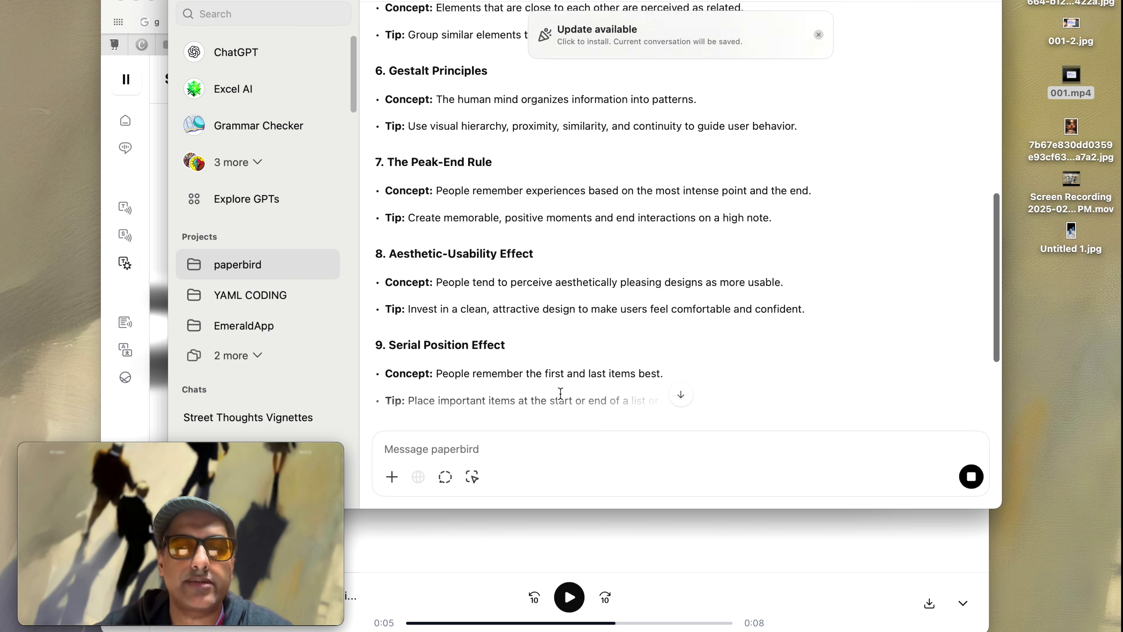
pyautogui.press('super+h')
# Bring the browser forward and go to Perplexity via 'perp' in the address bar
pyautogui.click(526, 135)
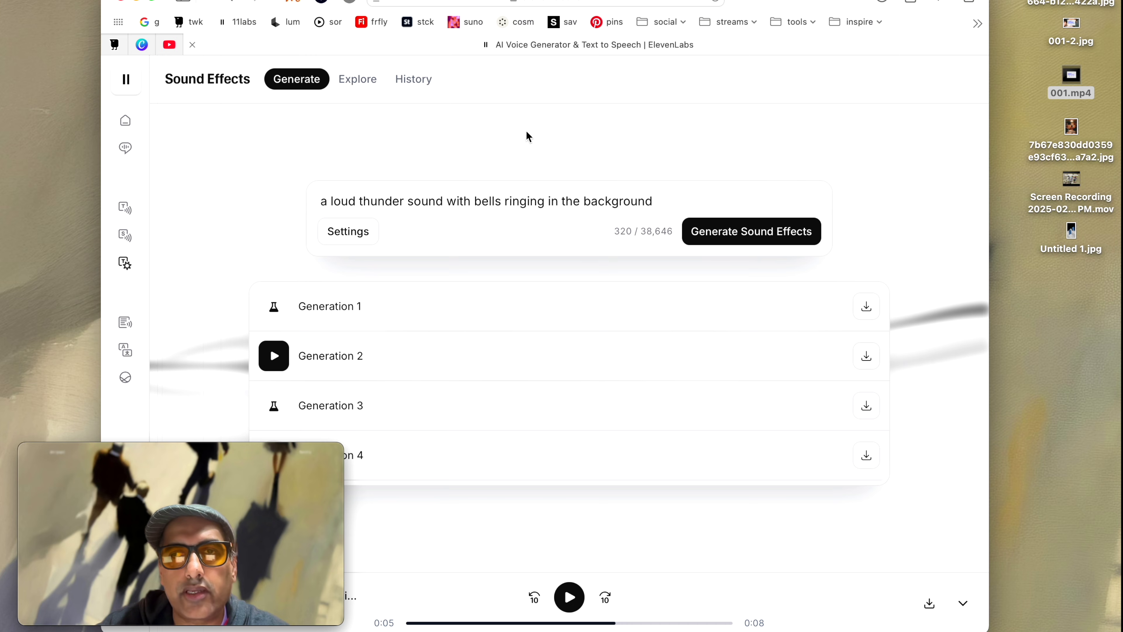
pyautogui.press('super+l')
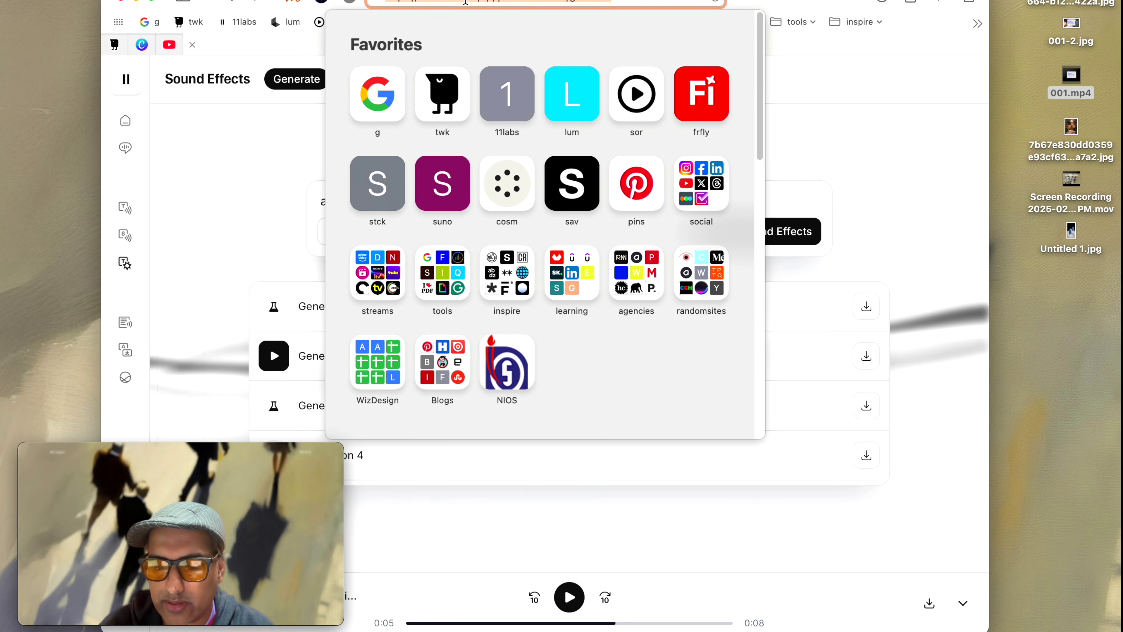
pyautogui.write('o')
pyautogui.press('BackSpace')
pyautogui.write('se')
pyautogui.press('BackSpace')
pyautogui.press('BackSpace')
pyautogui.write('o')
pyautogui.press('BackSpace')
pyautogui.press('BackSpace')
pyautogui.write('perp')
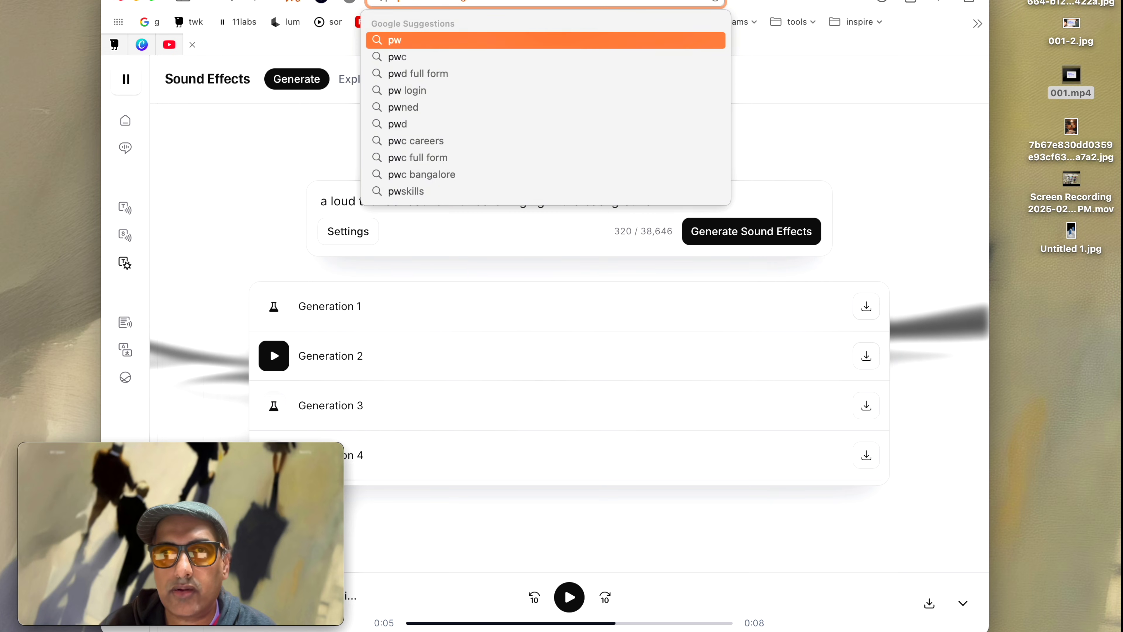
pyautogui.press('Return')
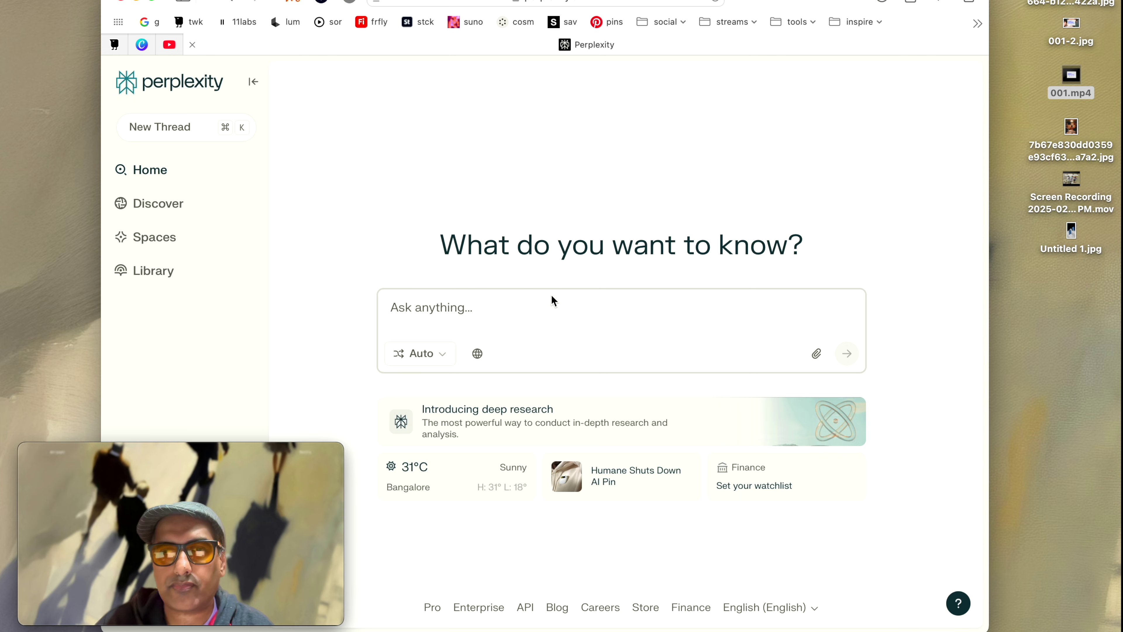
# Ask 'create a wiki for bauhaus design movement', then open the key-principles follow-up
pyautogui.write('create a ')
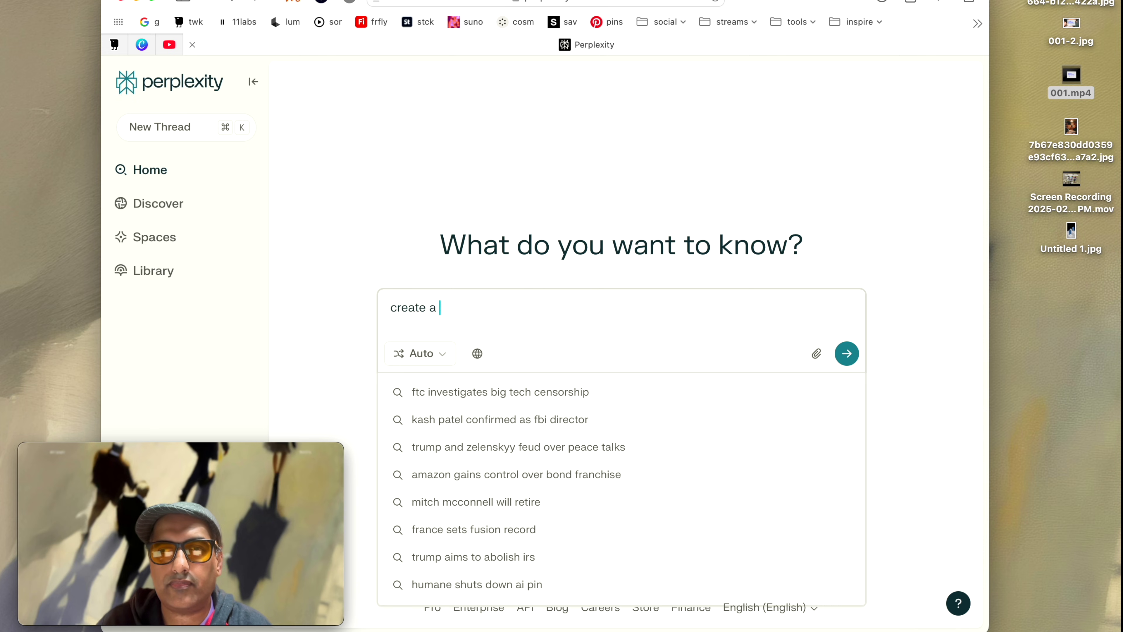
pyautogui.write('wiki for bauhaus design movement')
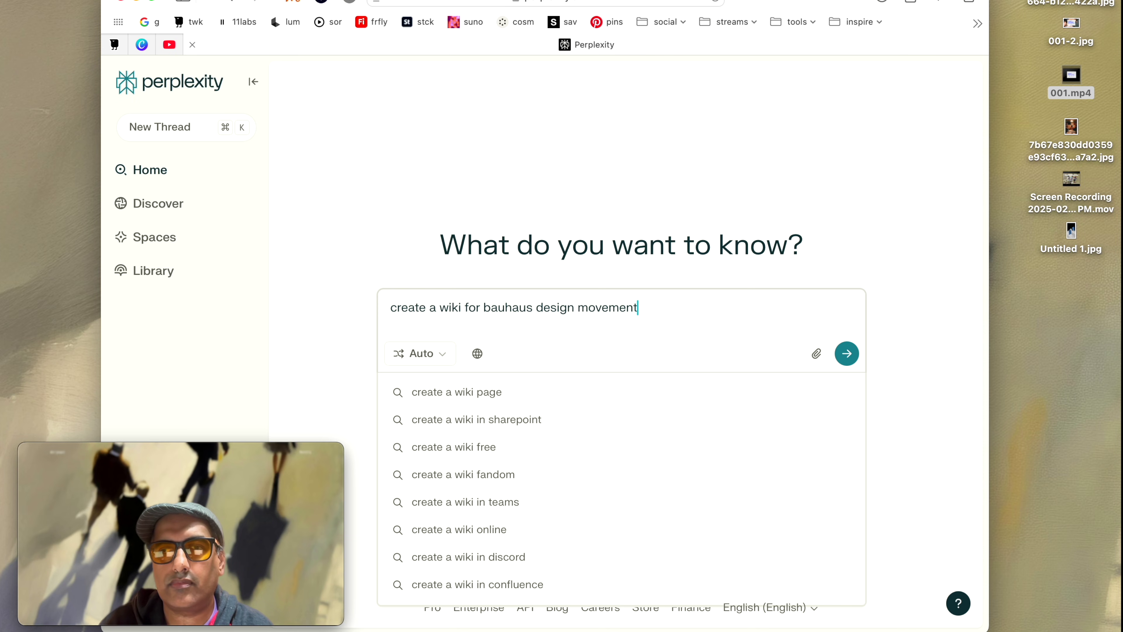
pyautogui.press('Return')
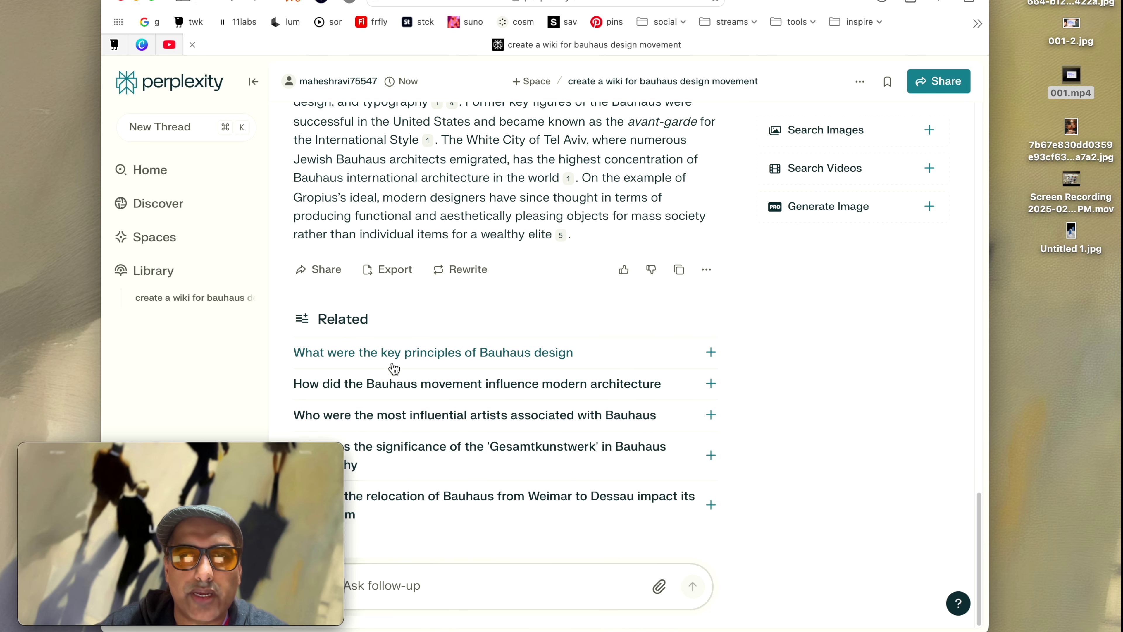
pyautogui.scroll(10, 645, 290)
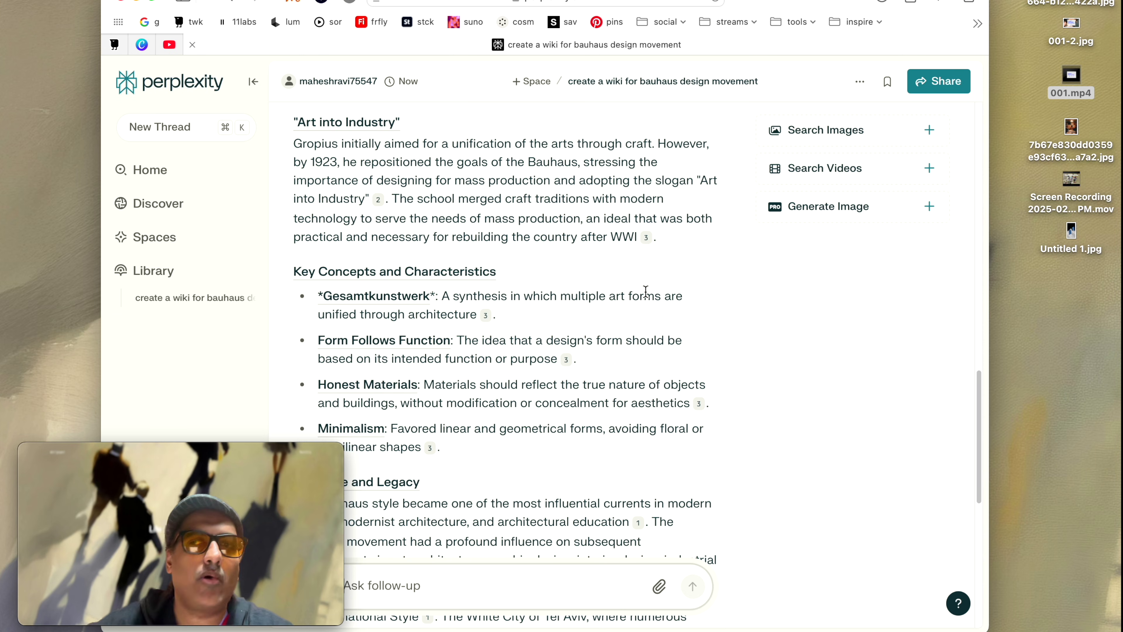
pyautogui.scroll(8, 646, 291)
pyautogui.scroll(-20, 652, 291)
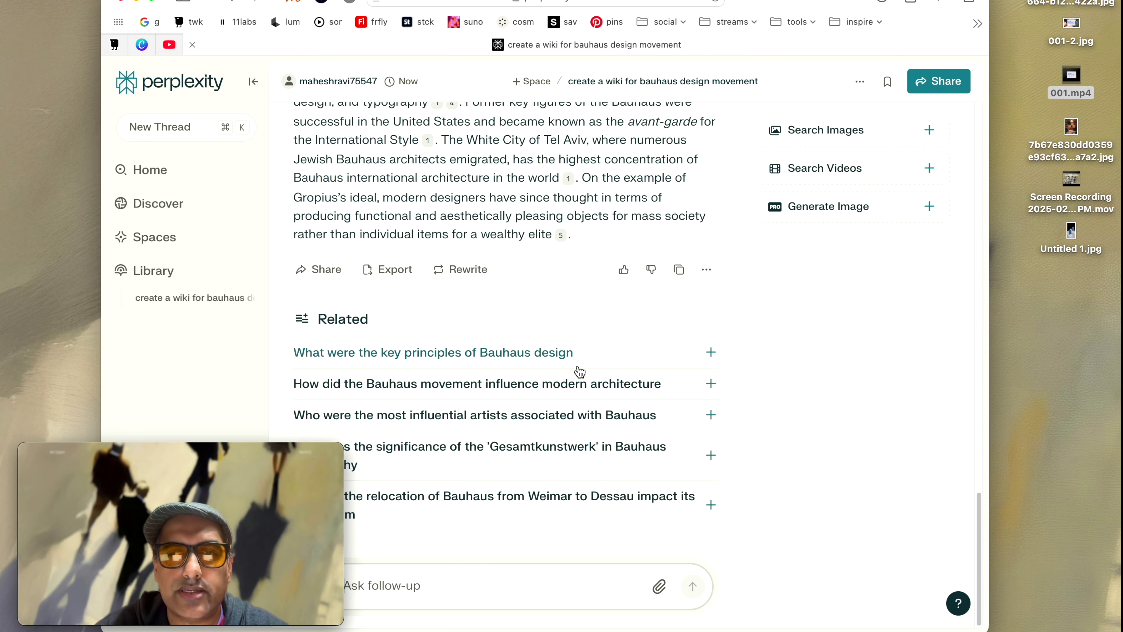
pyautogui.click(671, 358)
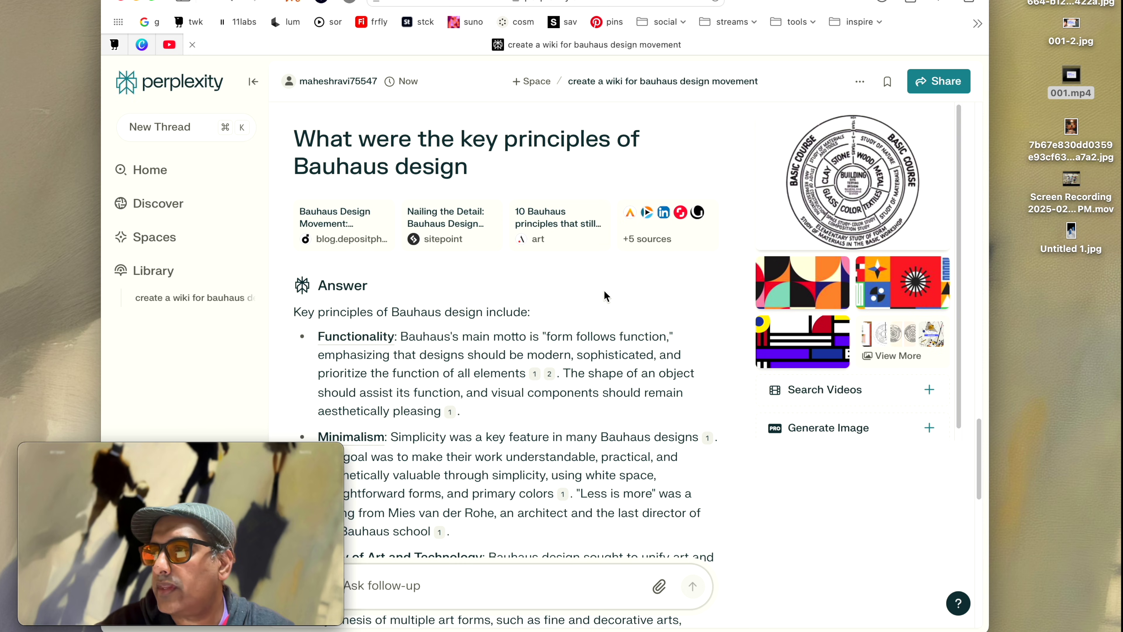
# Go to Miro by entering 'idea' in the address bar and sign in with the saved Google account
pyautogui.click(433, 4)
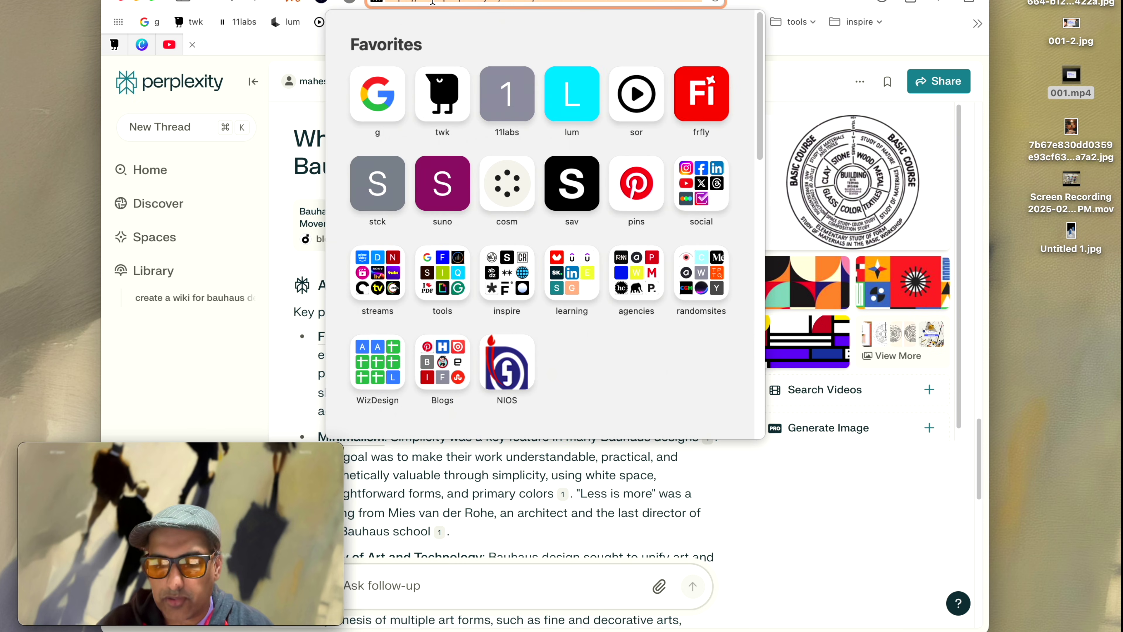
pyautogui.write('idea')
pyautogui.press('Return')
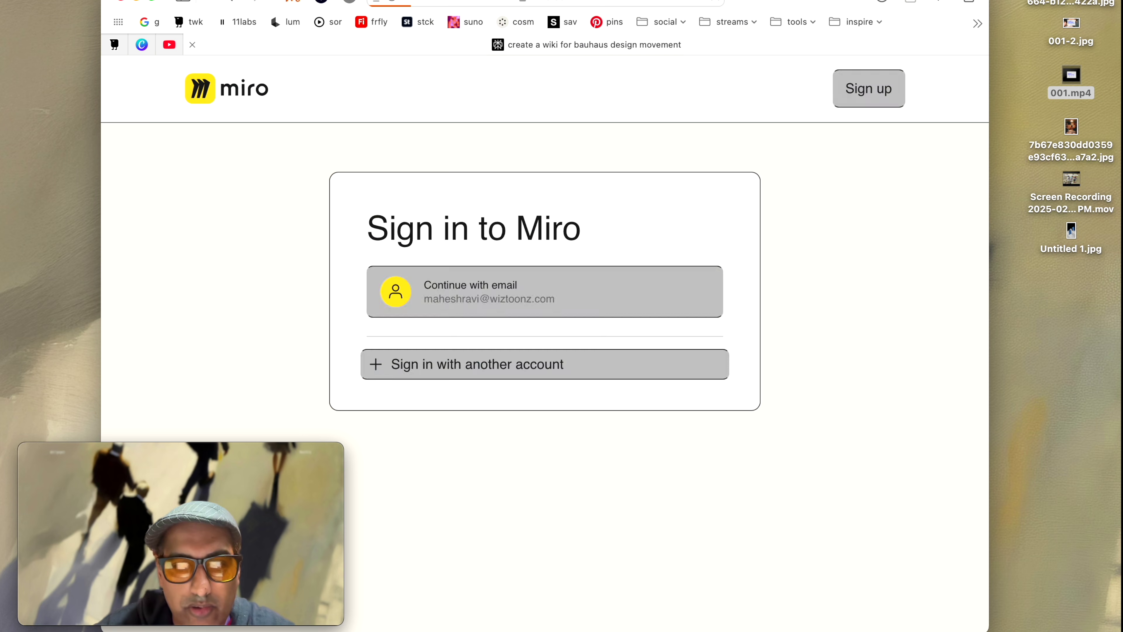
pyautogui.click(443, 300)
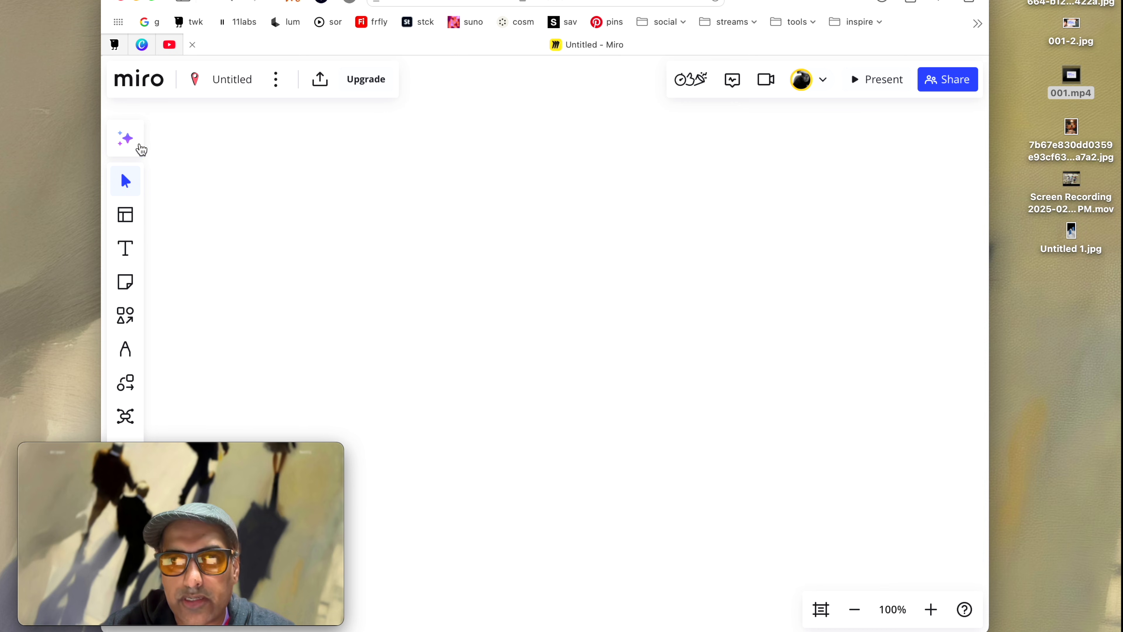
# In Create with AI's Diagram mode, enter 'flowchart of a user ordering a pizza using voice from a portable device'
pyautogui.click(131, 150)
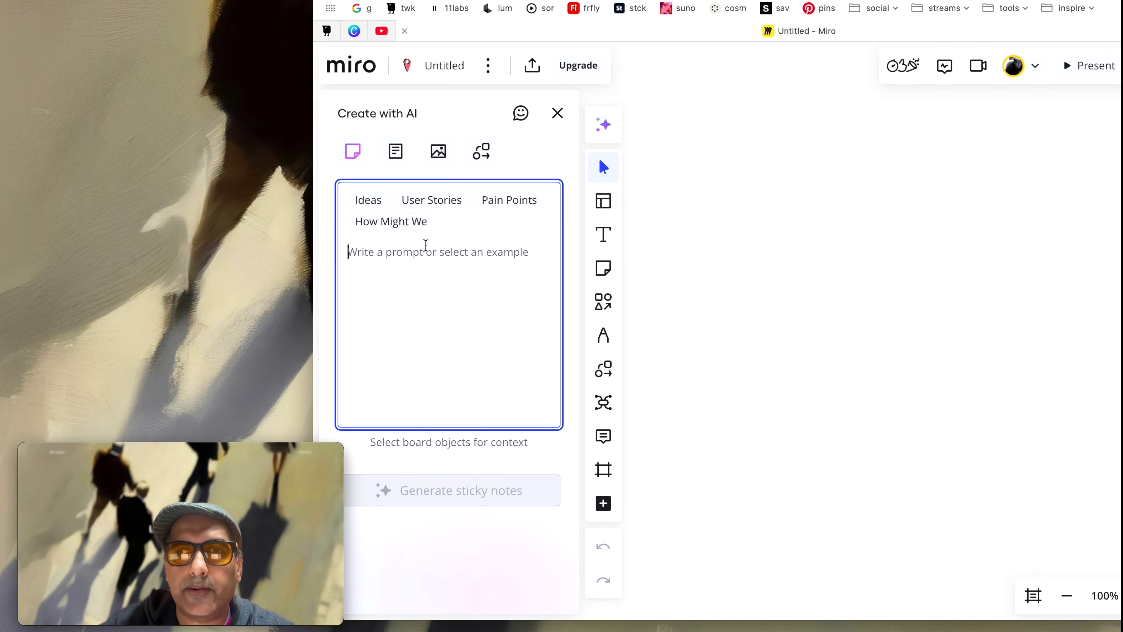
pyautogui.click(399, 165)
pyautogui.click(443, 164)
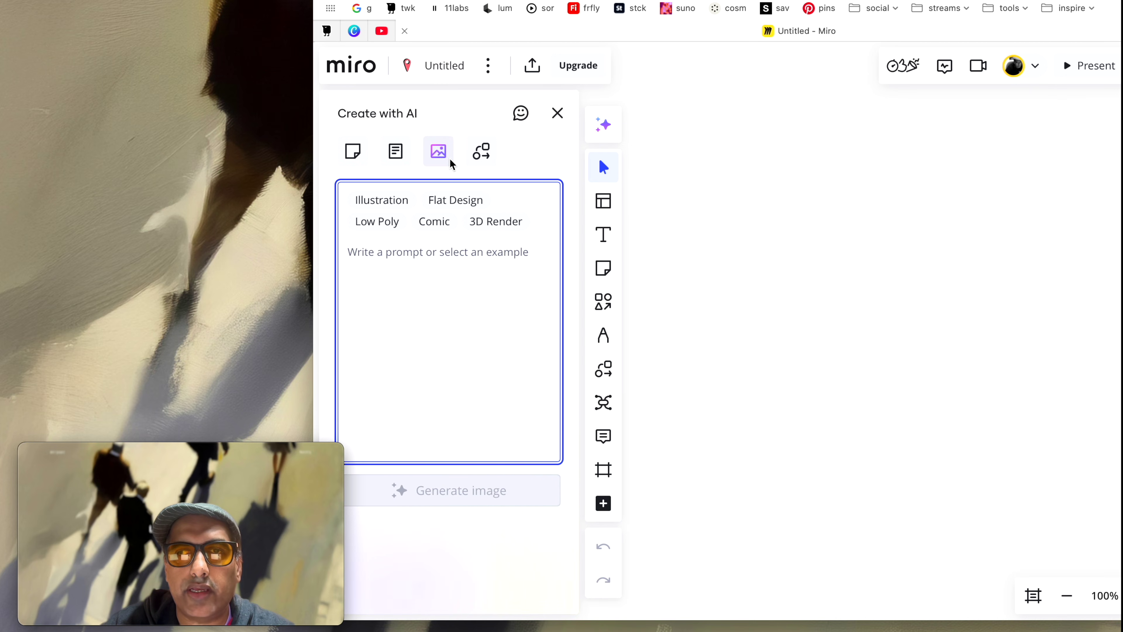
pyautogui.click(481, 162)
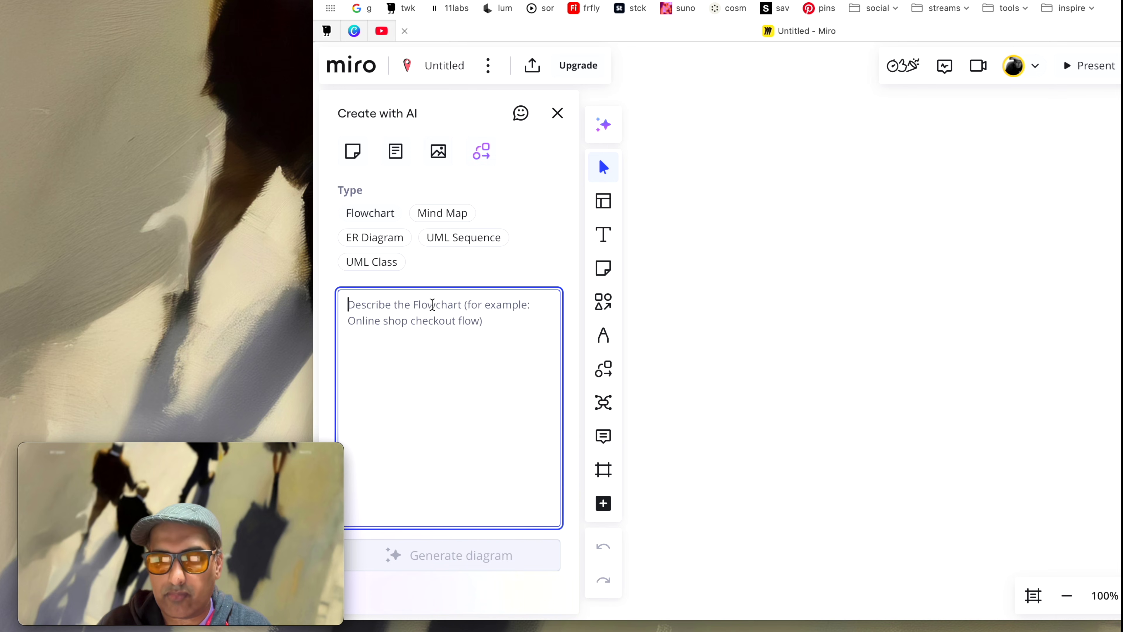
pyautogui.write('flowchart')
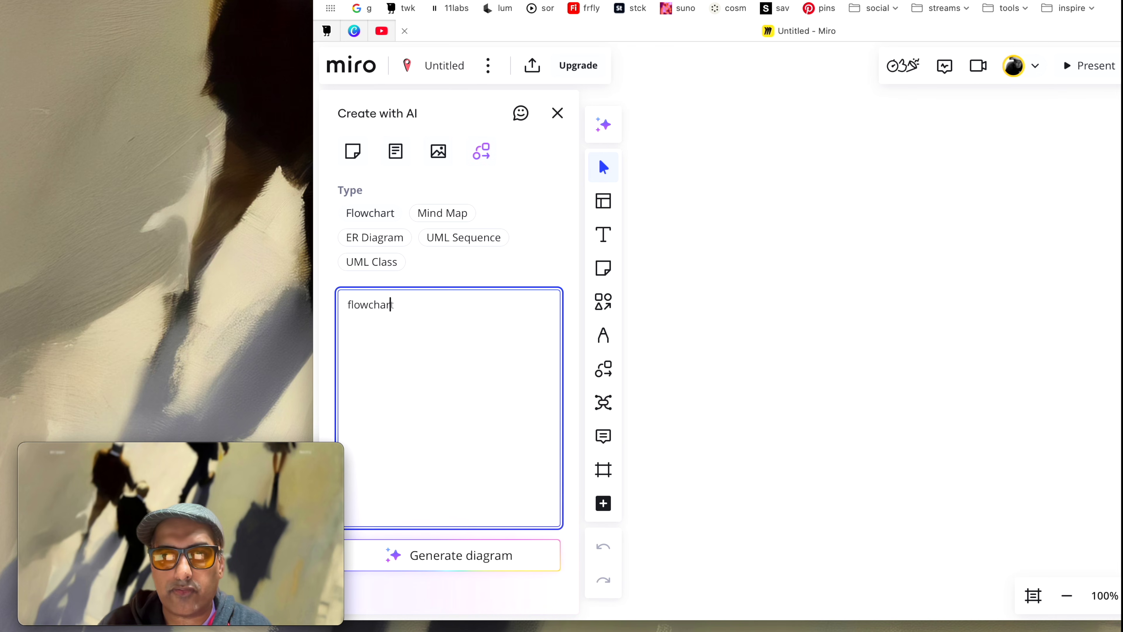
pyautogui.write(' of a user orde')
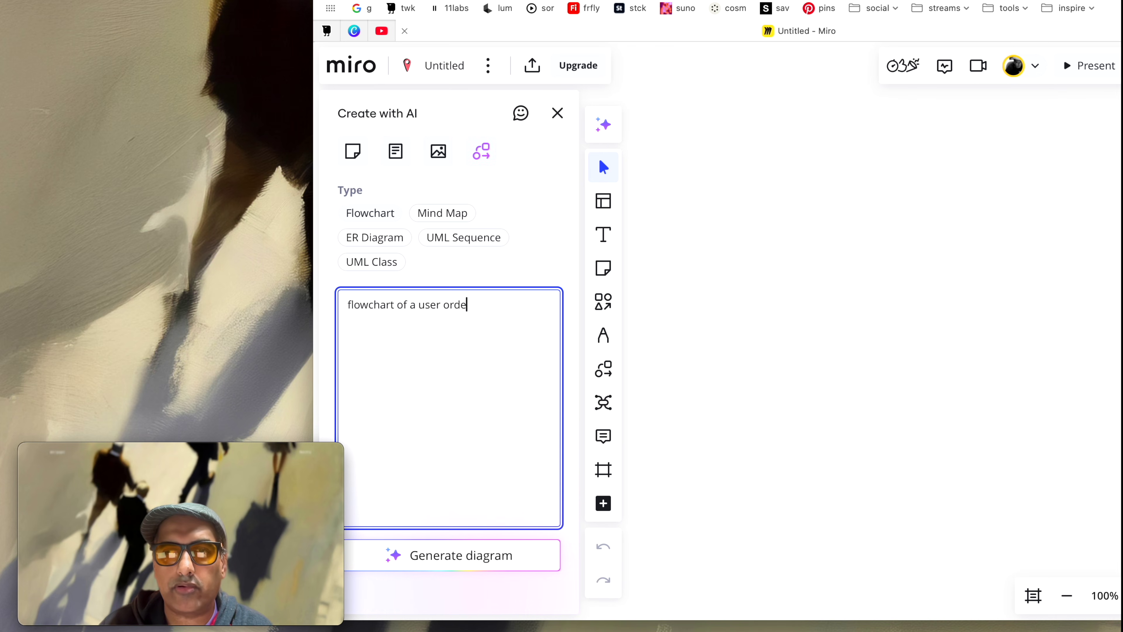
pyautogui.write('ring a pizza ')
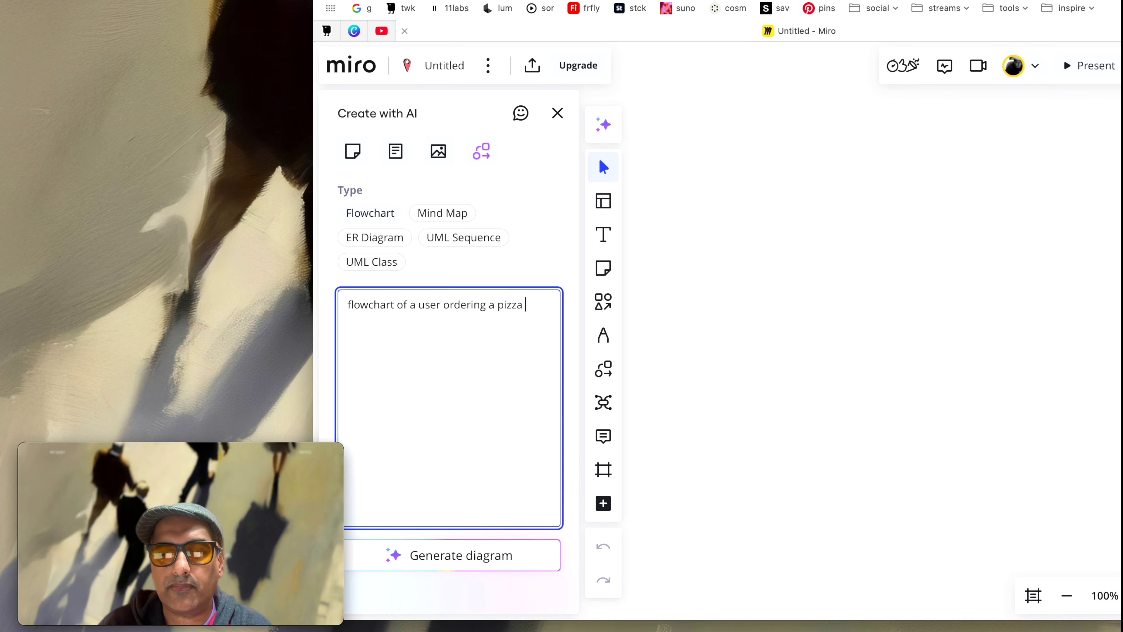
pyautogui.write('from a voice')
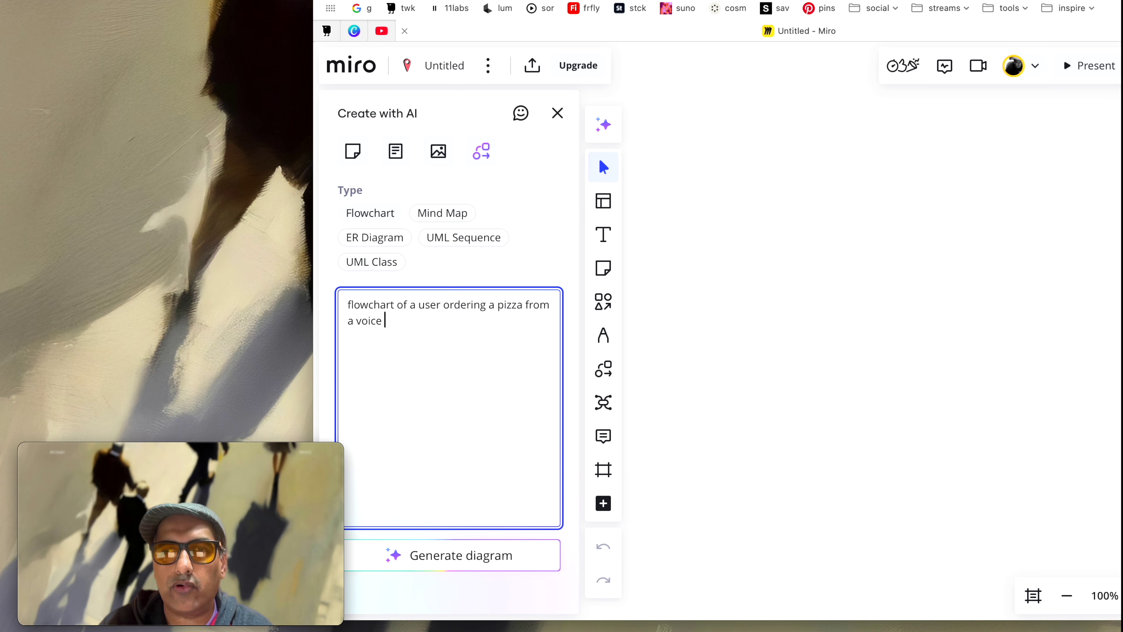
pyautogui.press('BackSpace')
pyautogui.press('BackSpace')
pyautogui.press('BackSpace')
pyautogui.press('BackSpace')
pyautogui.press('BackSpace')
pyautogui.press('BackSpace')
pyautogui.press('BackSpace')
pyautogui.press('BackSpace')
pyautogui.press('BackSpace')
pyautogui.press('BackSpace')
pyautogui.press('BackSpace')
pyautogui.press('BackSpace')
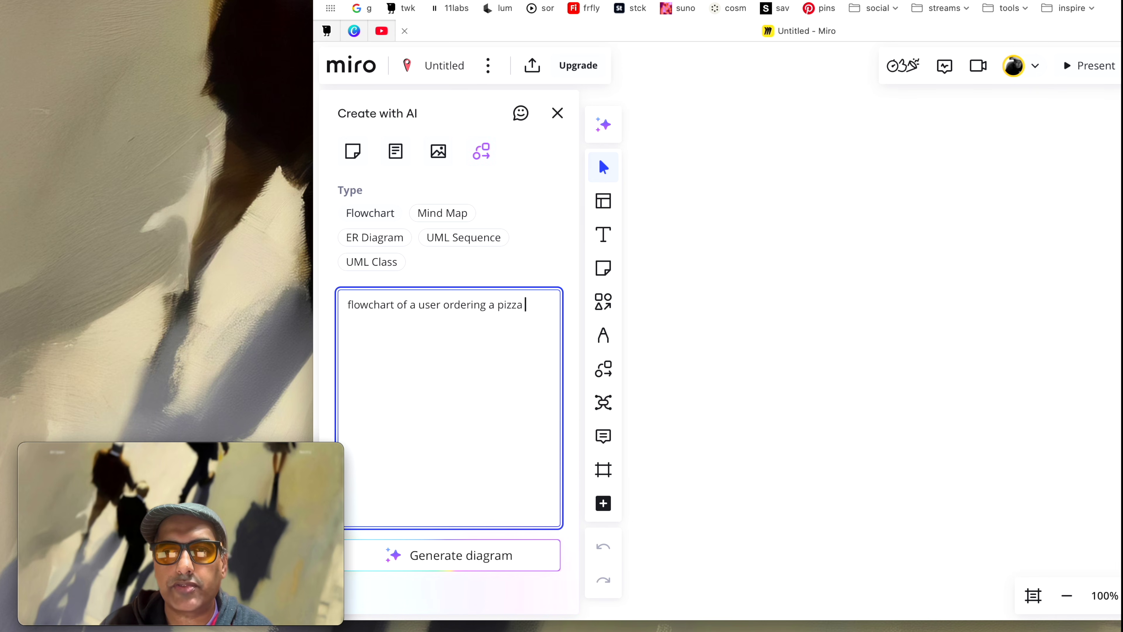
pyautogui.write('sing ')
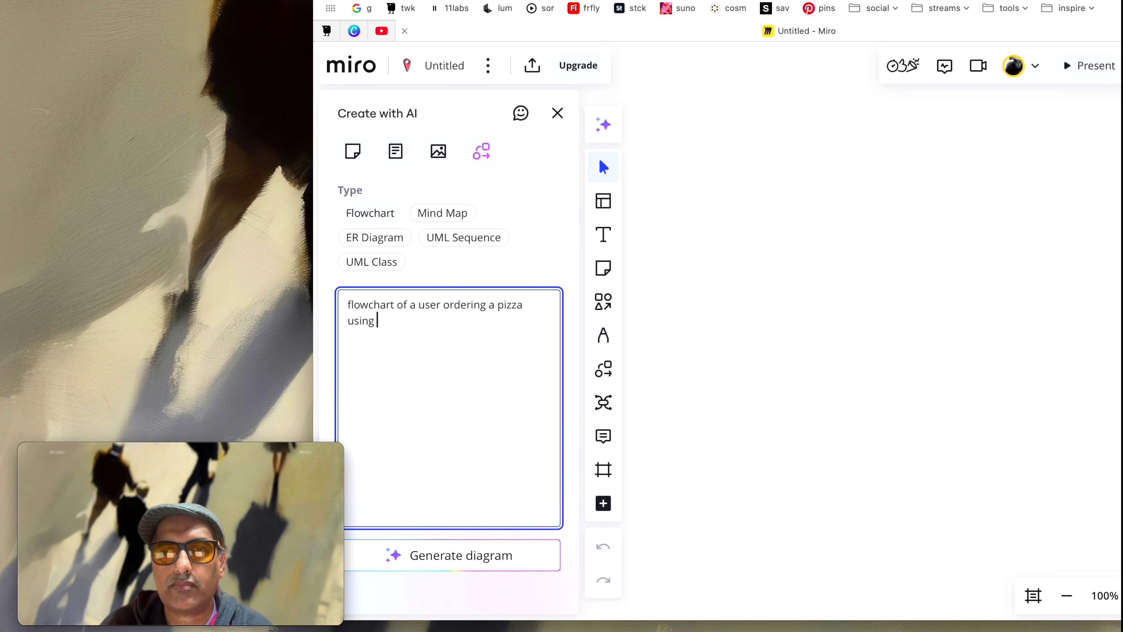
pyautogui.write('voice from a portable device')
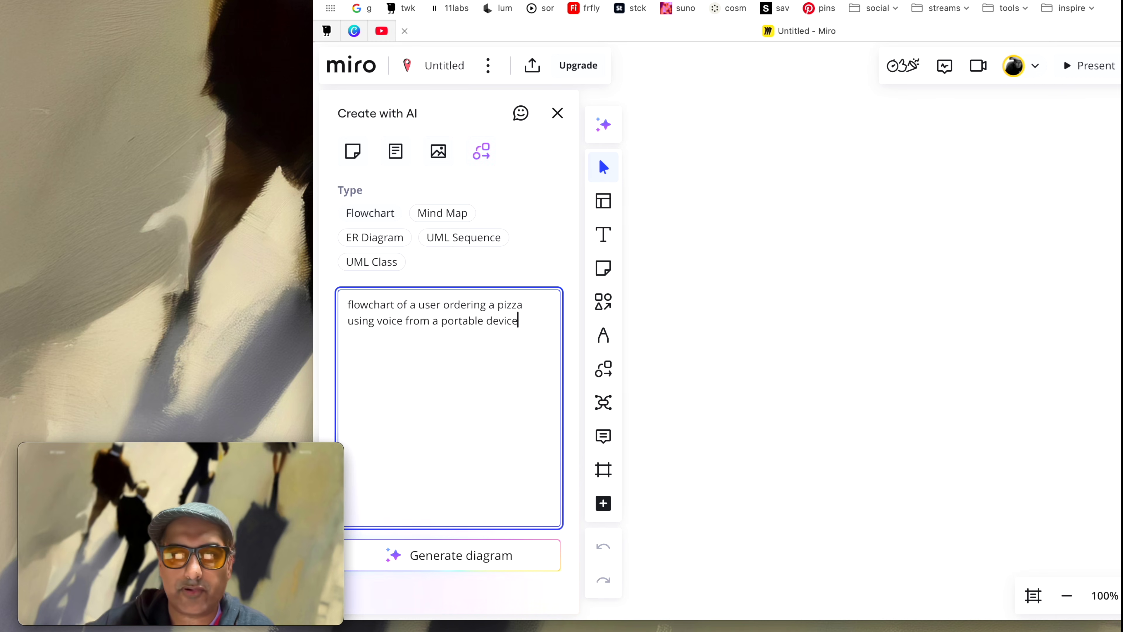
# Generate the pizza-ordering flowchart, then zoom in and pan across it
pyautogui.click(431, 554)
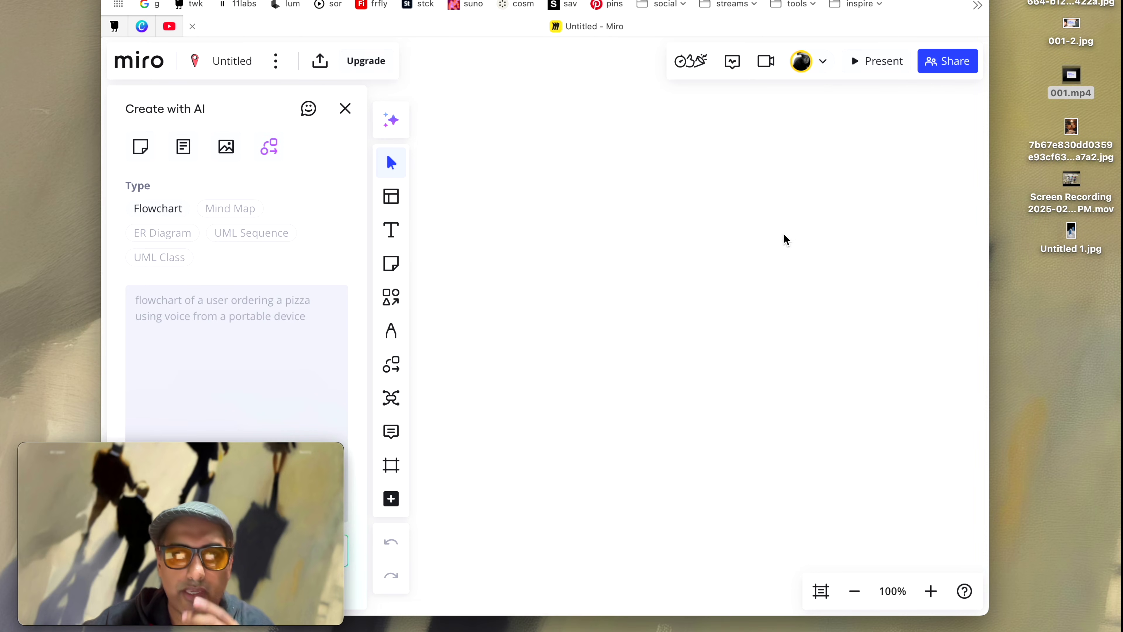
pyautogui.click(622, 206)
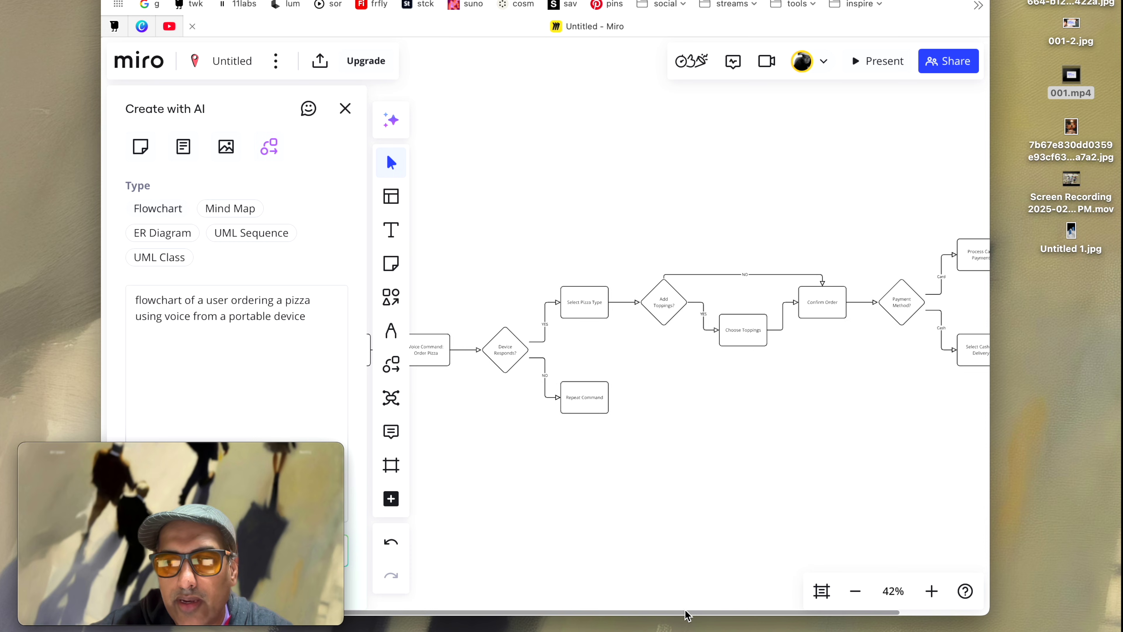
pyautogui.moveTo(690, 613); pyautogui.dragTo(524, 609)
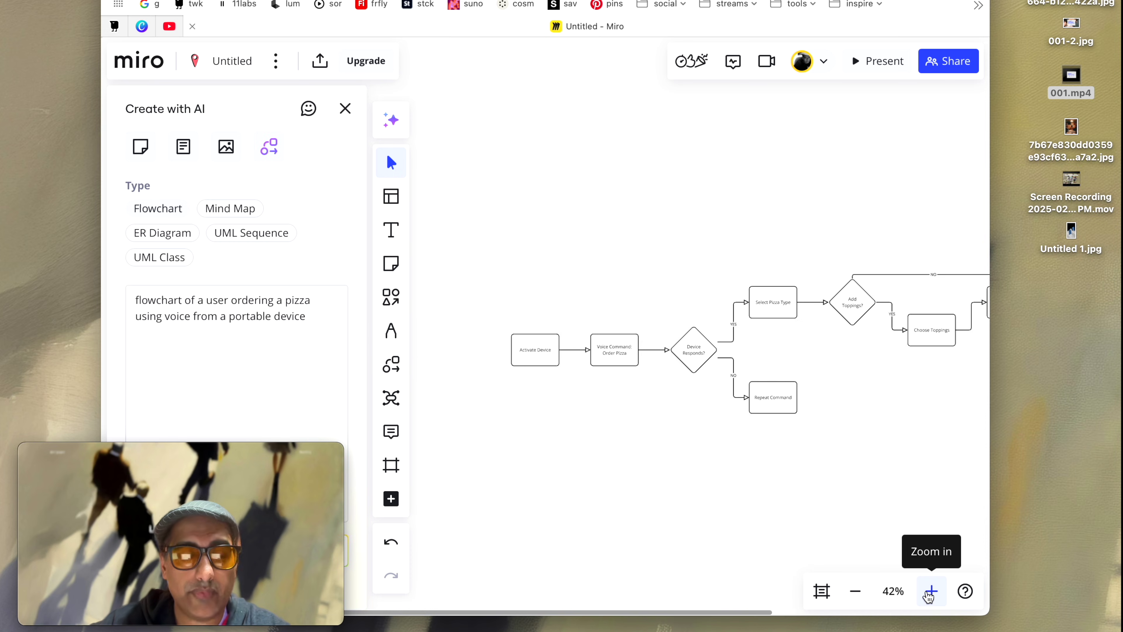
pyautogui.click(932, 593)
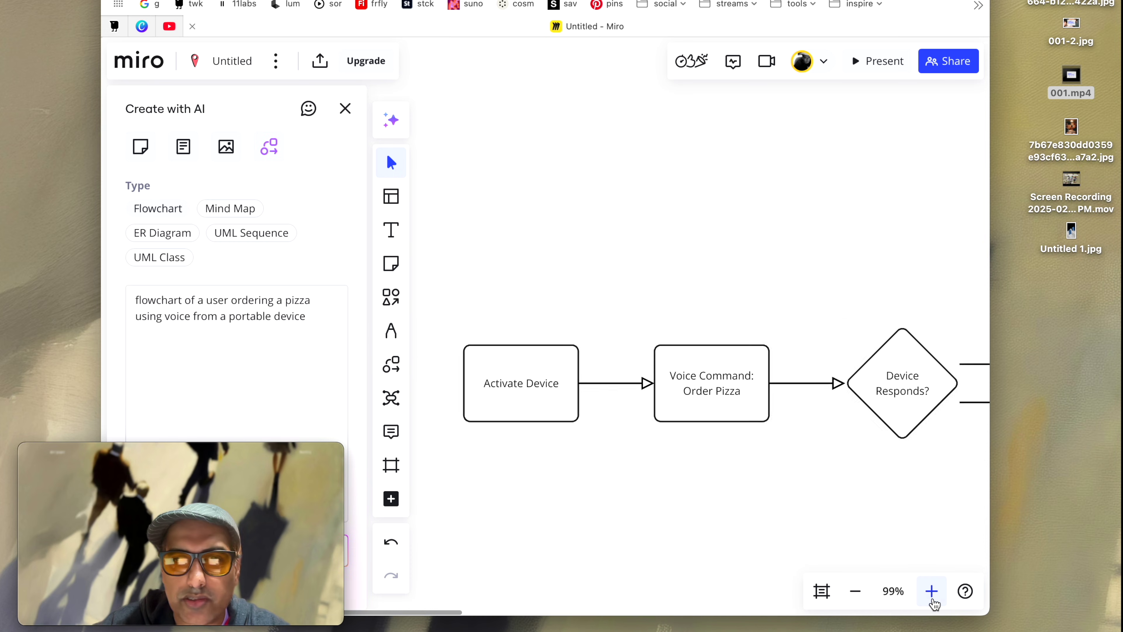
pyautogui.click(754, 521)
pyautogui.hscroll(10, 792, 431)
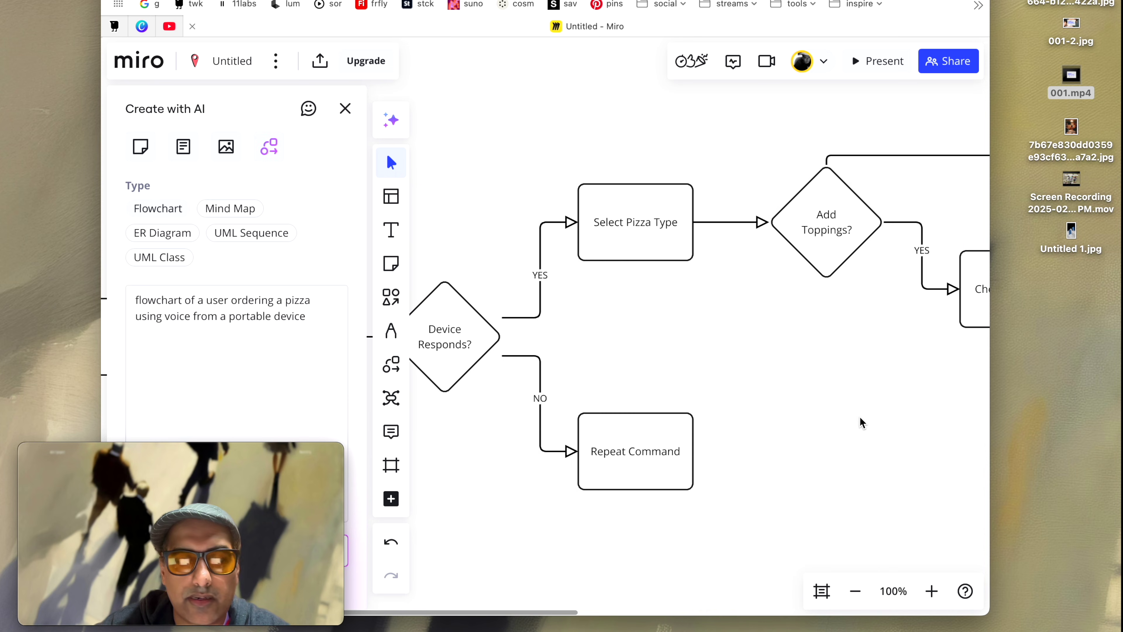
pyautogui.hscroll(5, 796, 425)
pyautogui.hscroll(6, 746, 429)
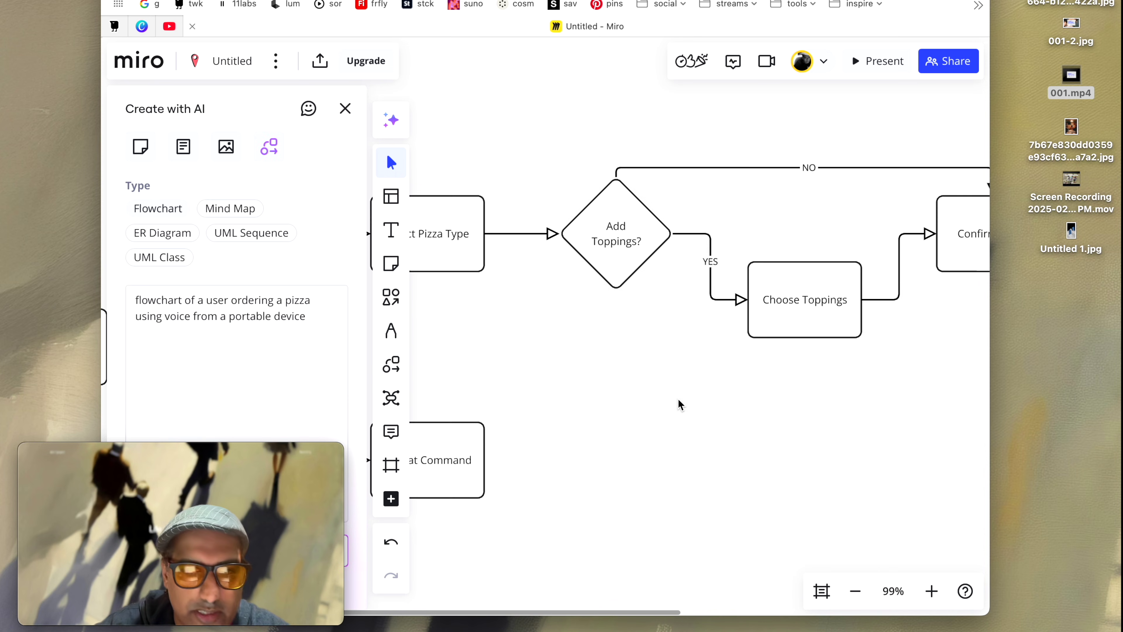
pyautogui.hscroll(7, 785, 404)
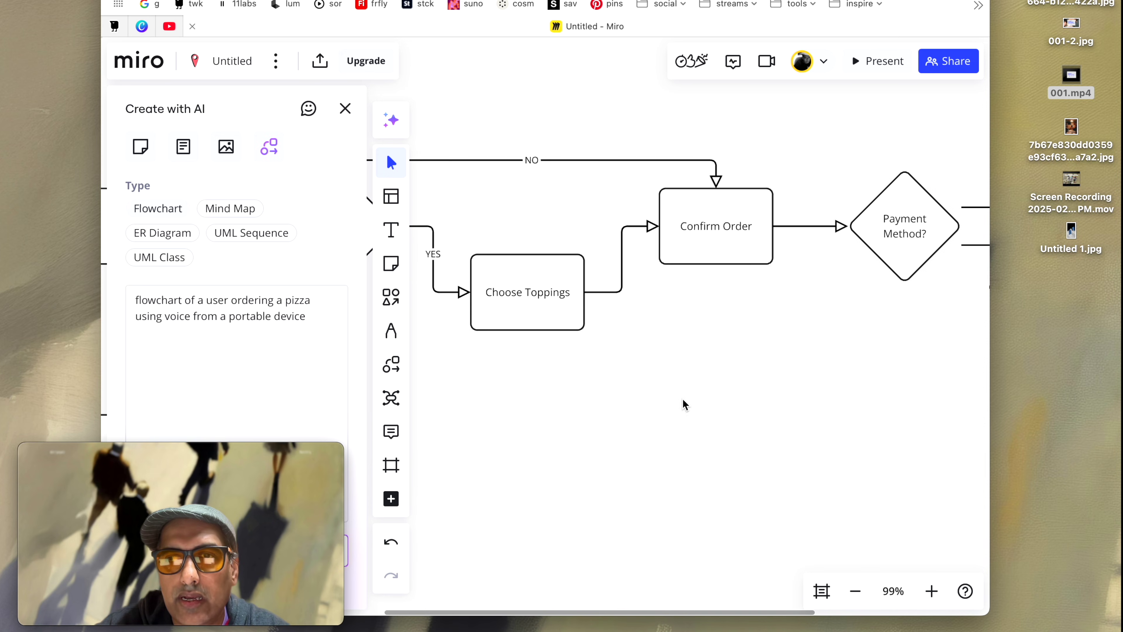
# Nudge the Choose Toppings box slightly and deselect it
pyautogui.click(519, 264)
pyautogui.moveTo(515, 294); pyautogui.dragTo(496, 276)
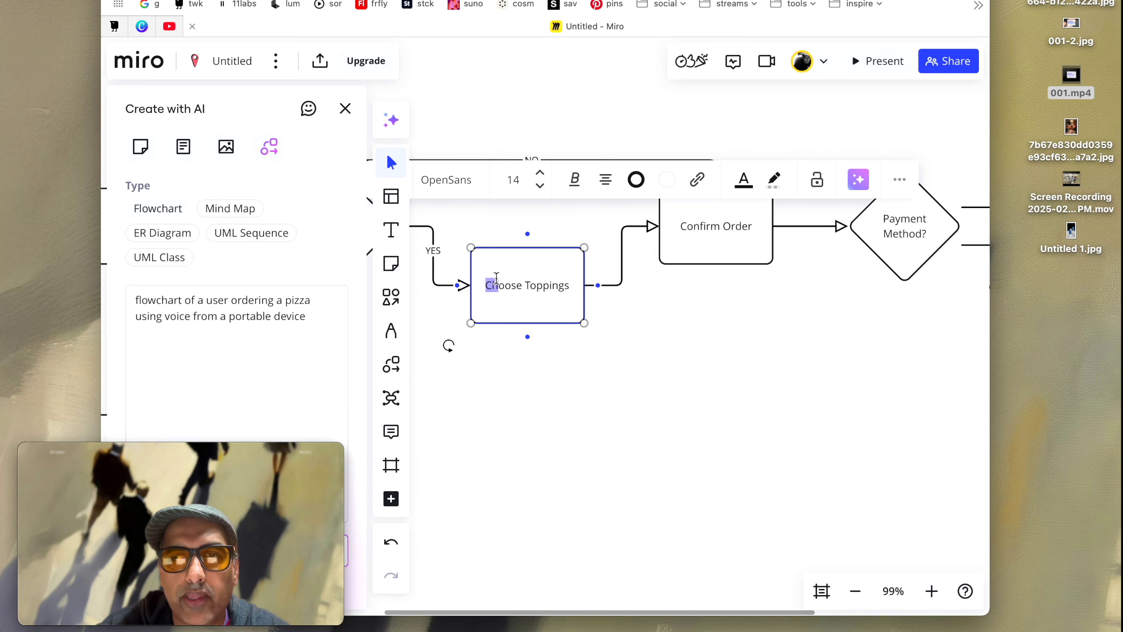
pyautogui.click(729, 397)
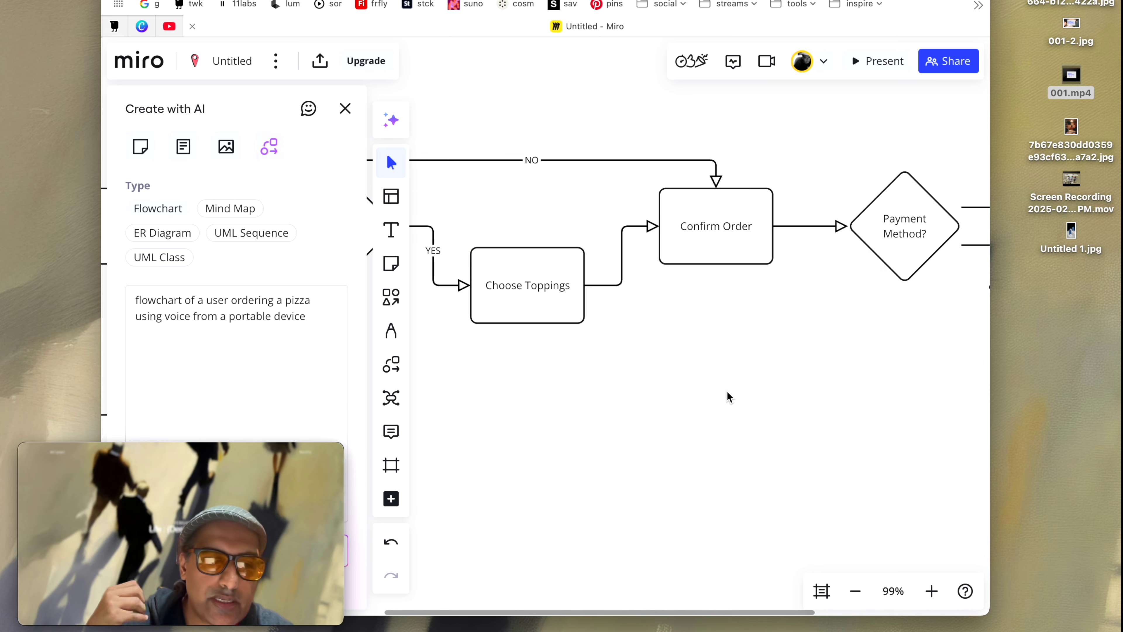